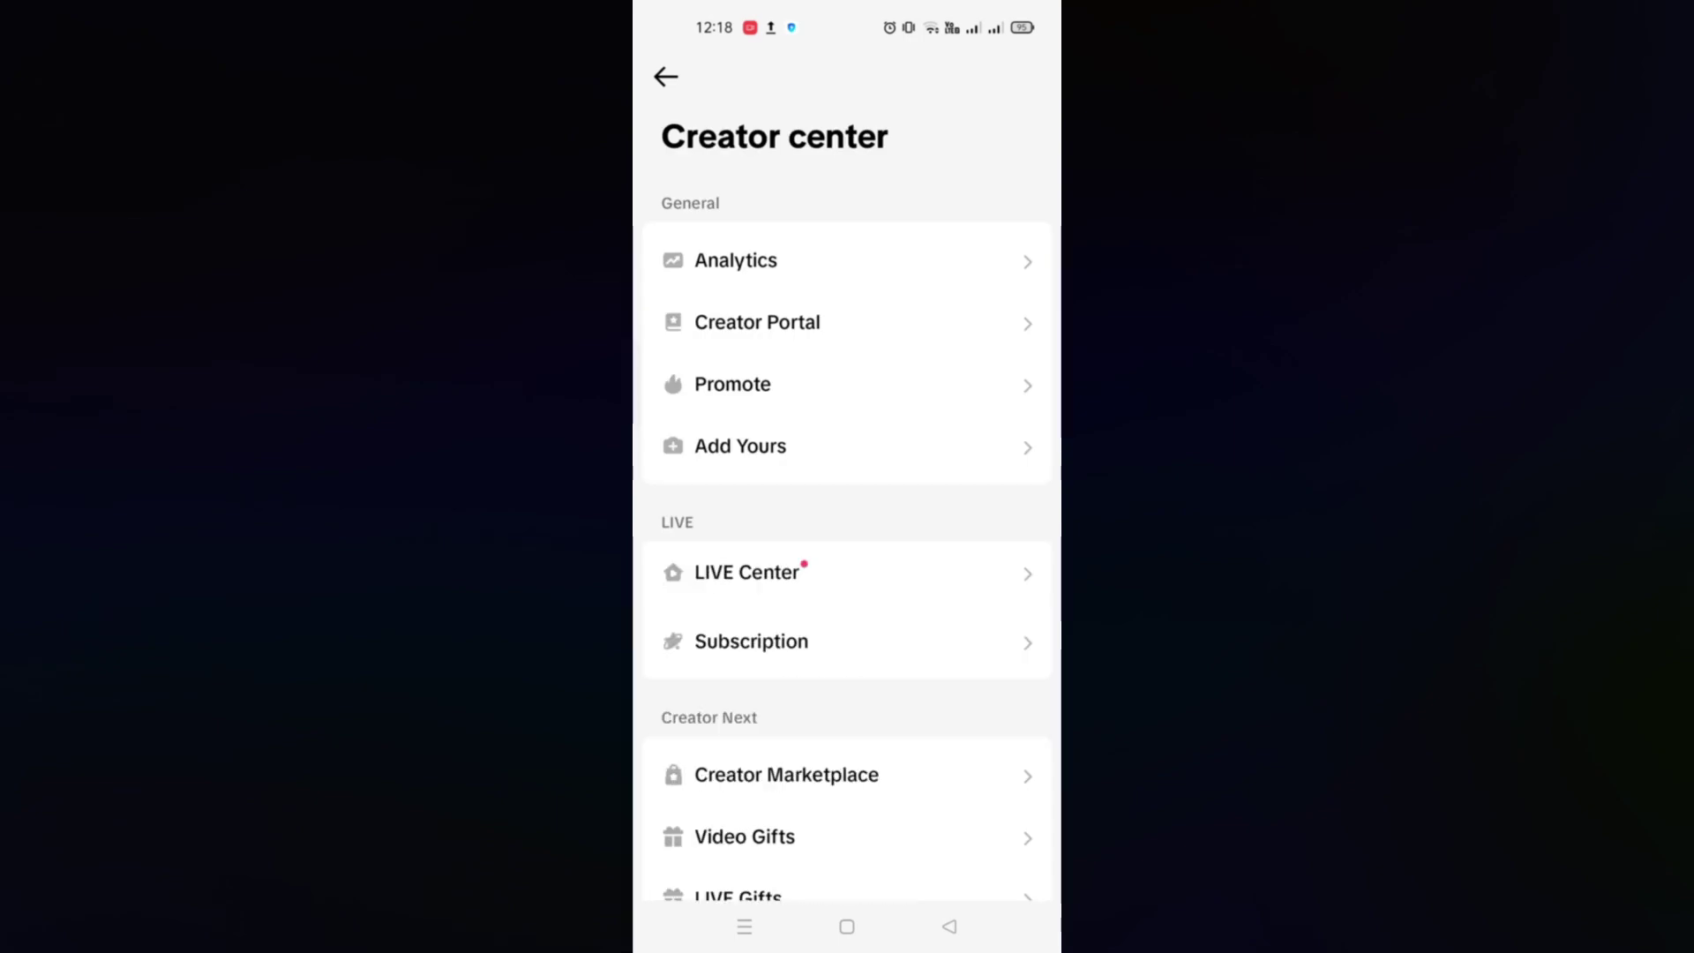
{"action": "scroll", "coordinate": [848, 530], "scroll_direction": "down", "scroll_amount": 5}
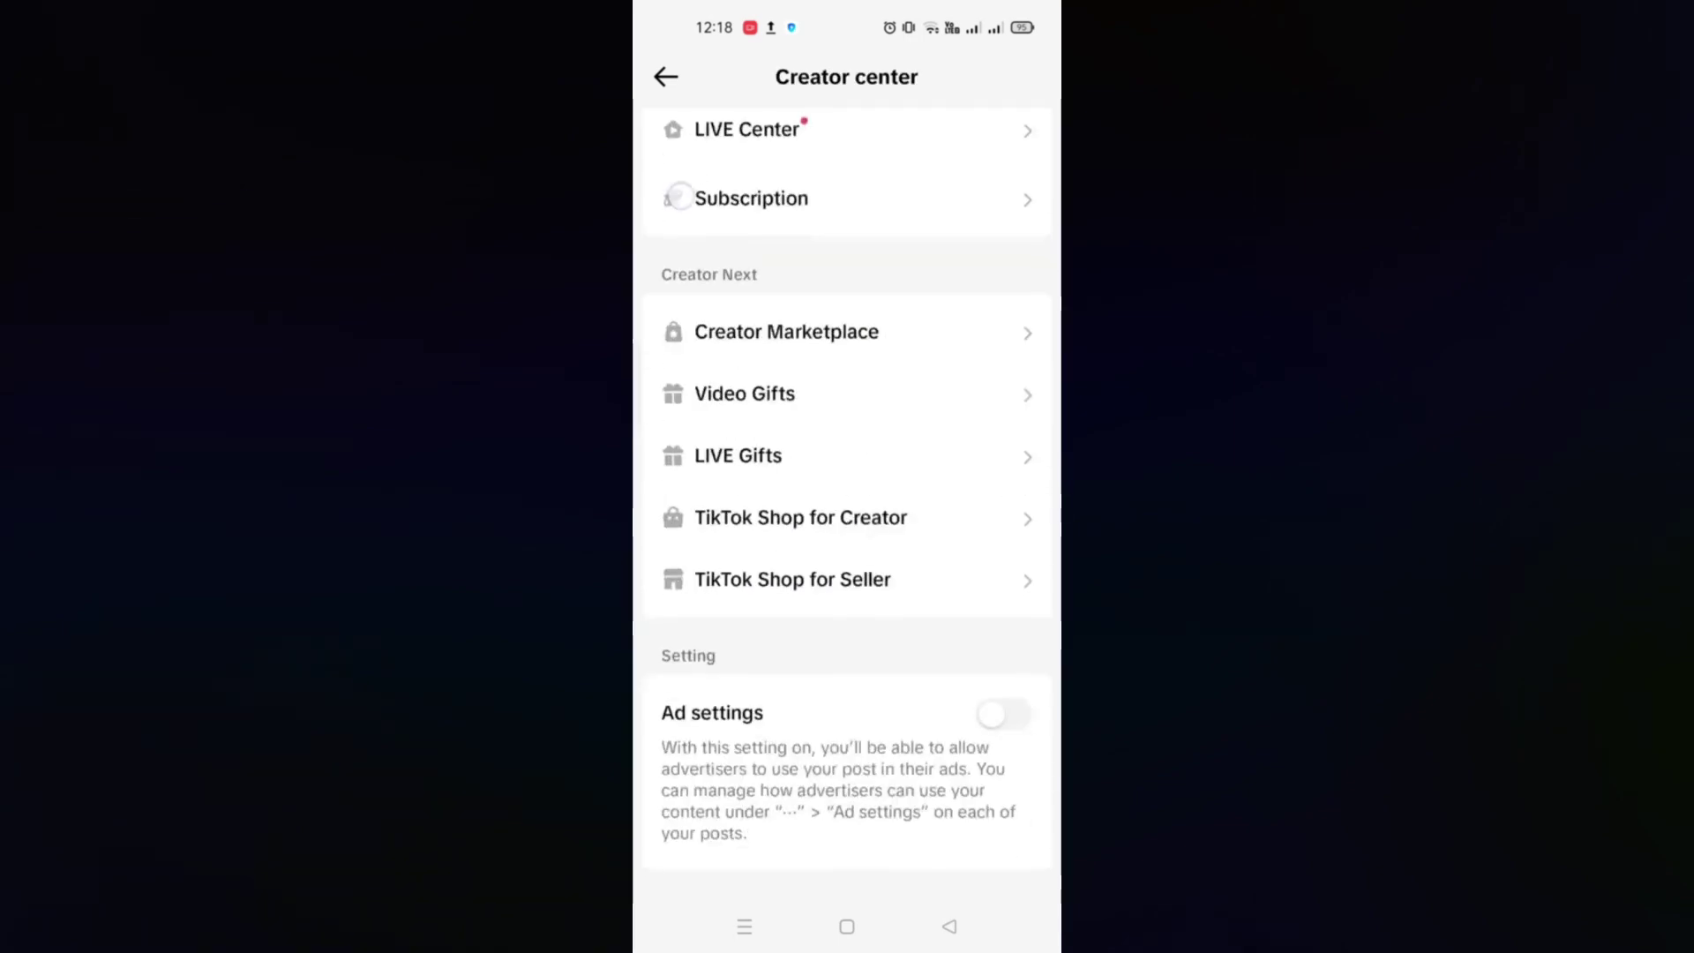
Open the TikTok Shop for Creator dashboard from the Creator center tools
{"action": "left_click", "coordinate": [709, 523]}
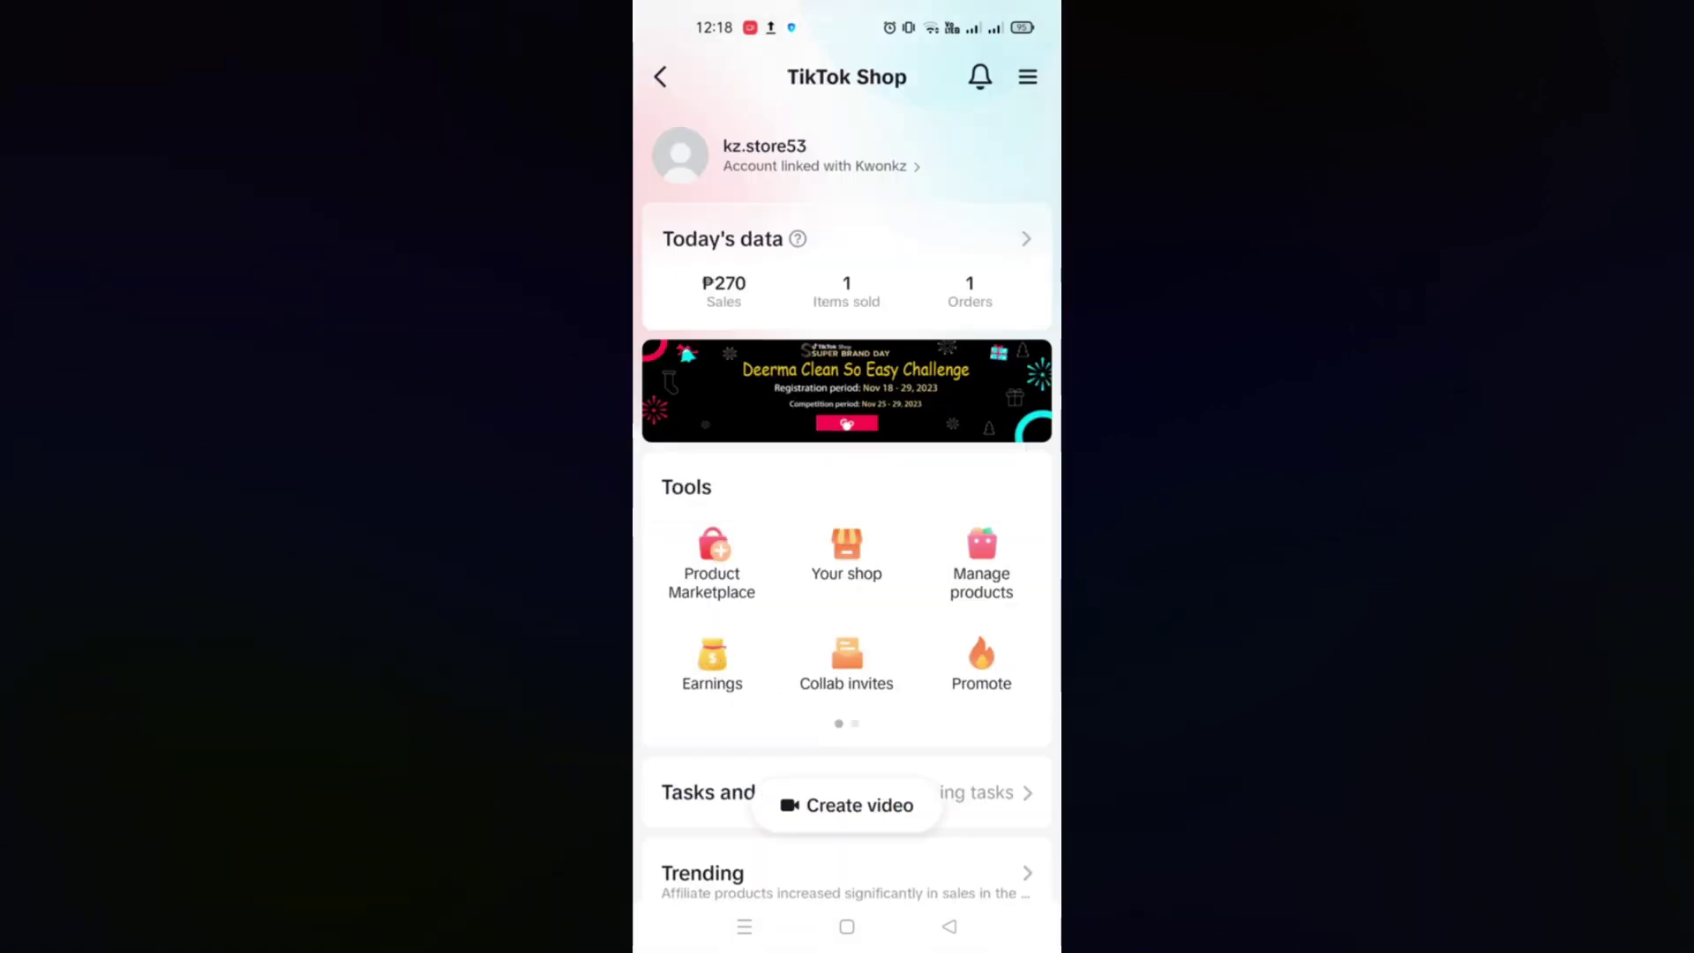
{"action": "scroll", "coordinate": [876, 80], "scroll_direction": "down", "scroll_amount": 1}
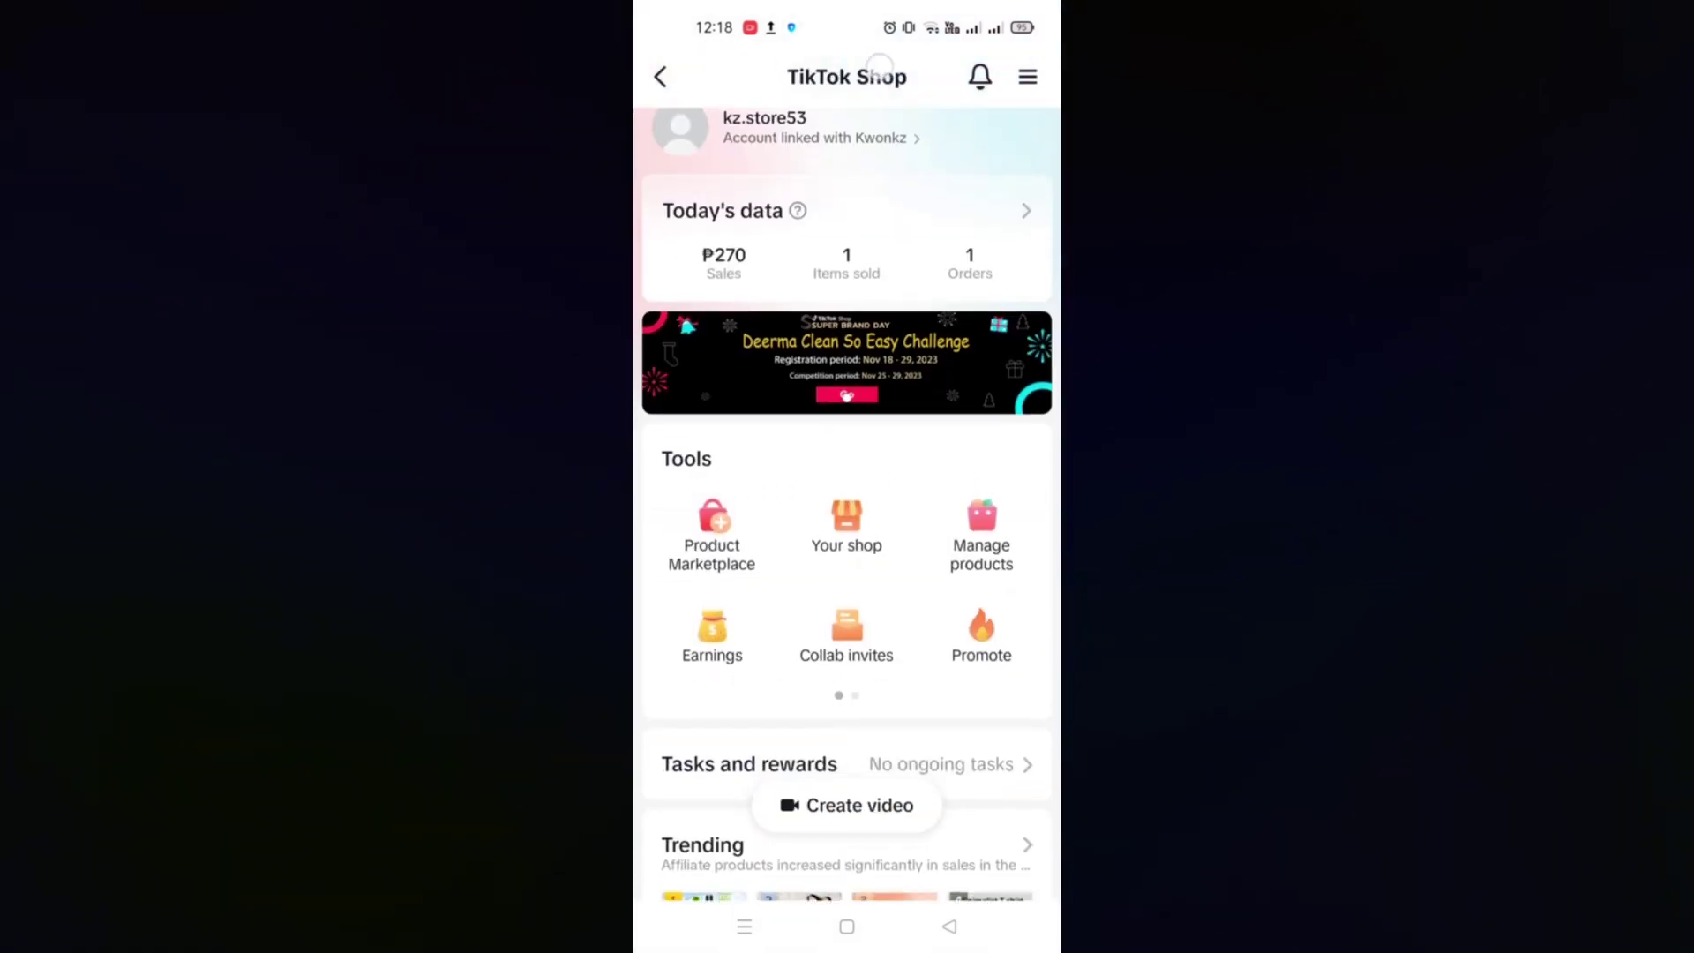
Scroll the Shop dashboard and swipe the product highlights from Bestsellers back to Trending
{"action": "left_click_drag", "start_coordinate": [877, 79], "coordinate": [797, 99]}
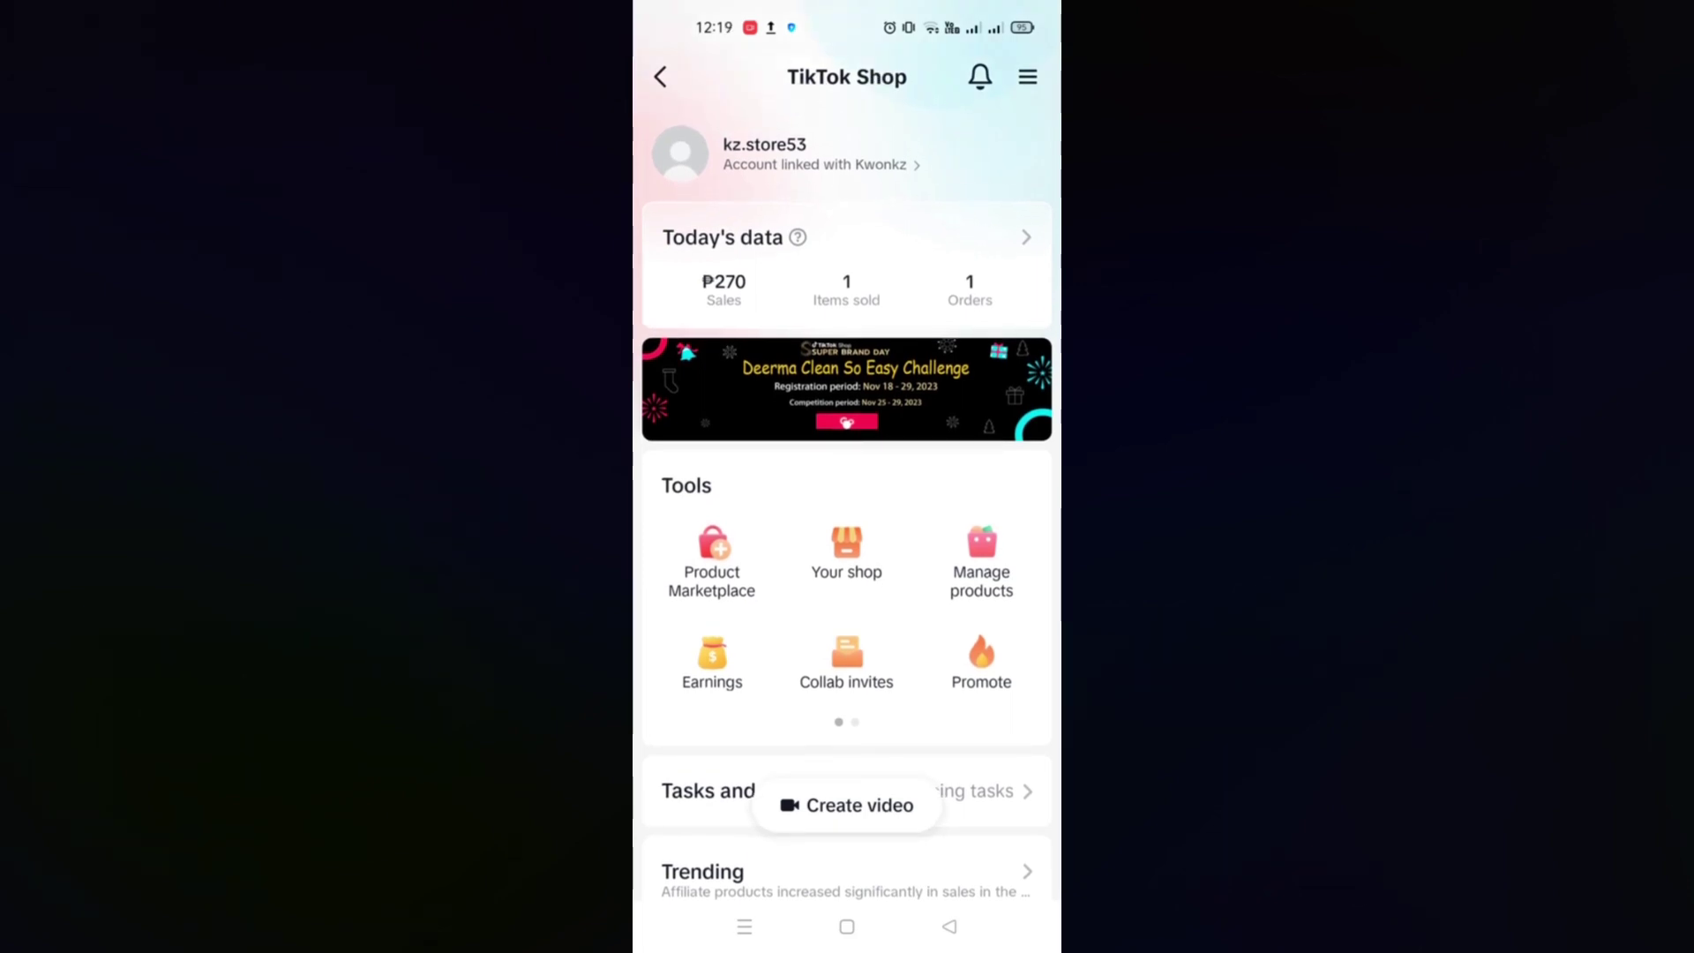
{"action": "scroll", "coordinate": [848, 530], "scroll_direction": "down", "scroll_amount": 2}
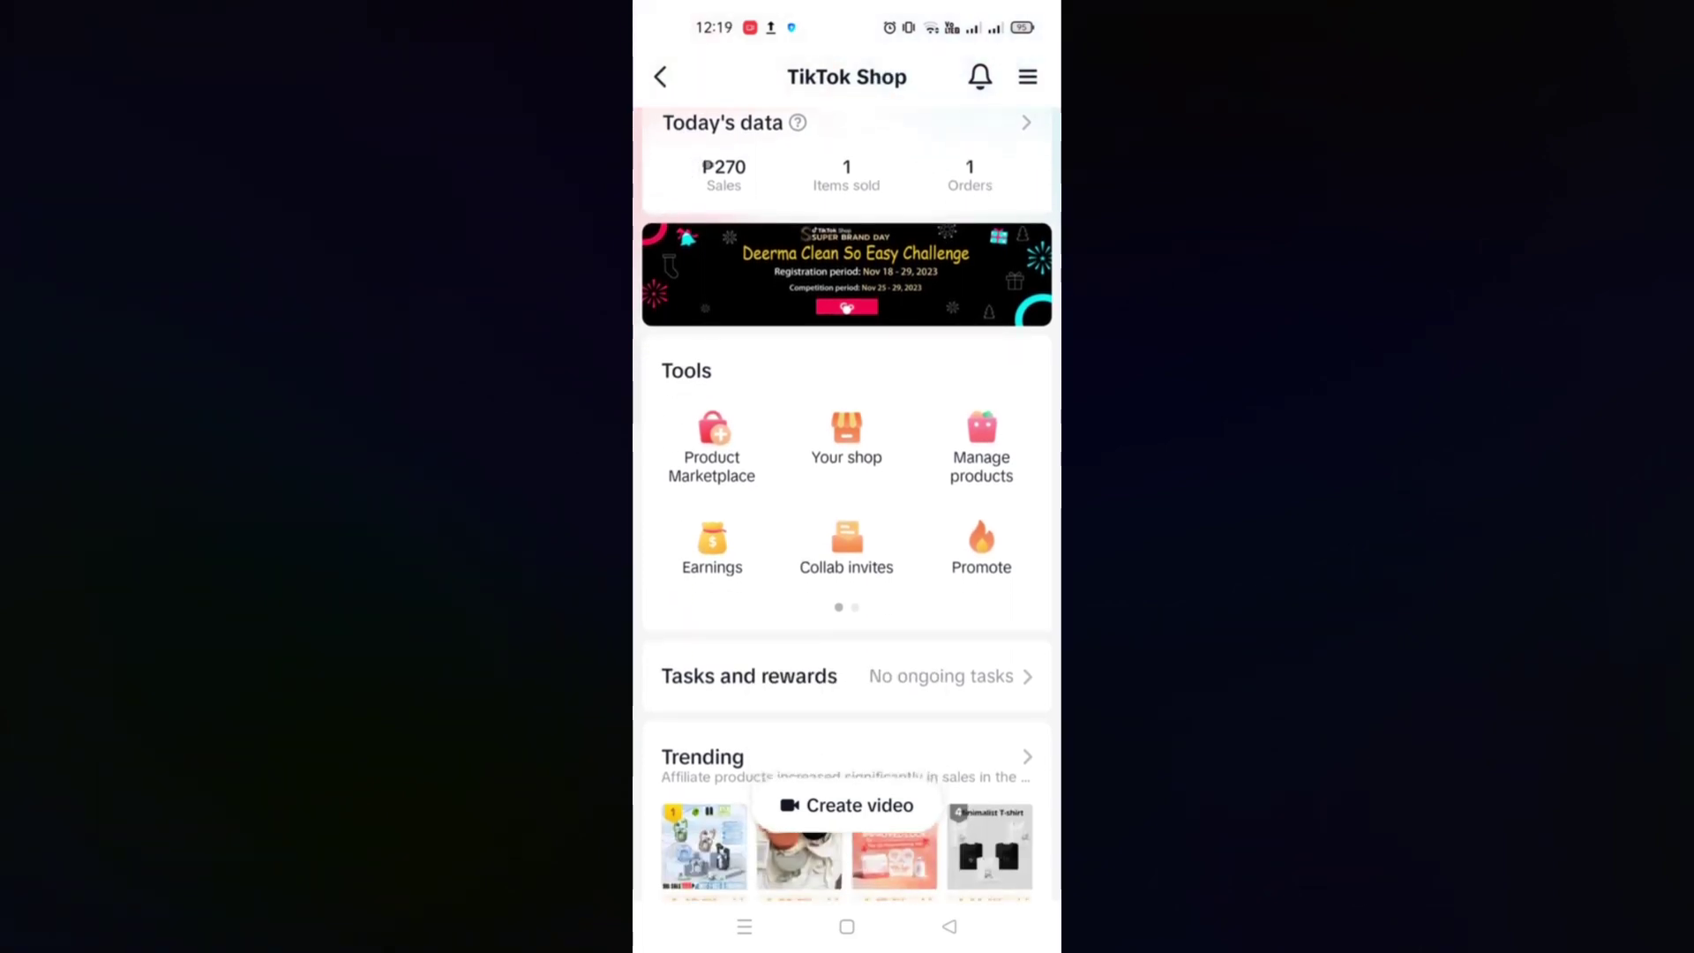
{"action": "scroll", "coordinate": [848, 529], "scroll_direction": "up", "scroll_amount": 2}
{"action": "scroll", "coordinate": [847, 530], "scroll_direction": "down", "scroll_amount": 5}
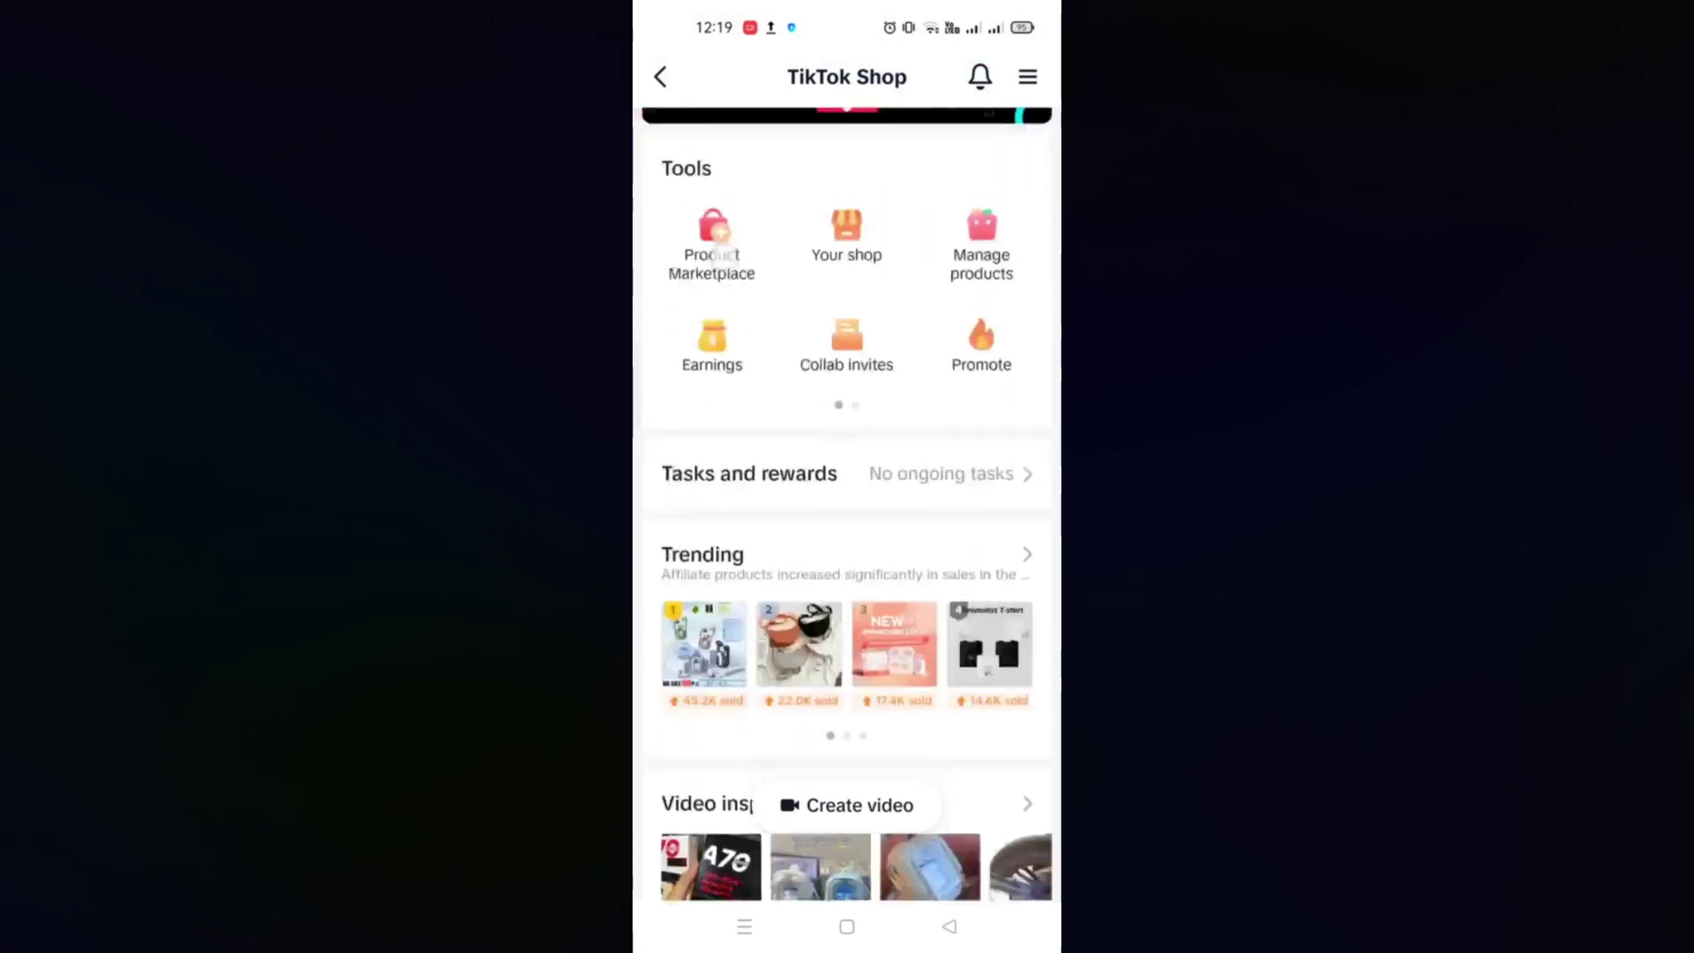
{"action": "scroll", "coordinate": [848, 530], "scroll_direction": "down", "scroll_amount": 2}
{"action": "scroll", "coordinate": [846, 529], "scroll_direction": "down", "scroll_amount": 1}
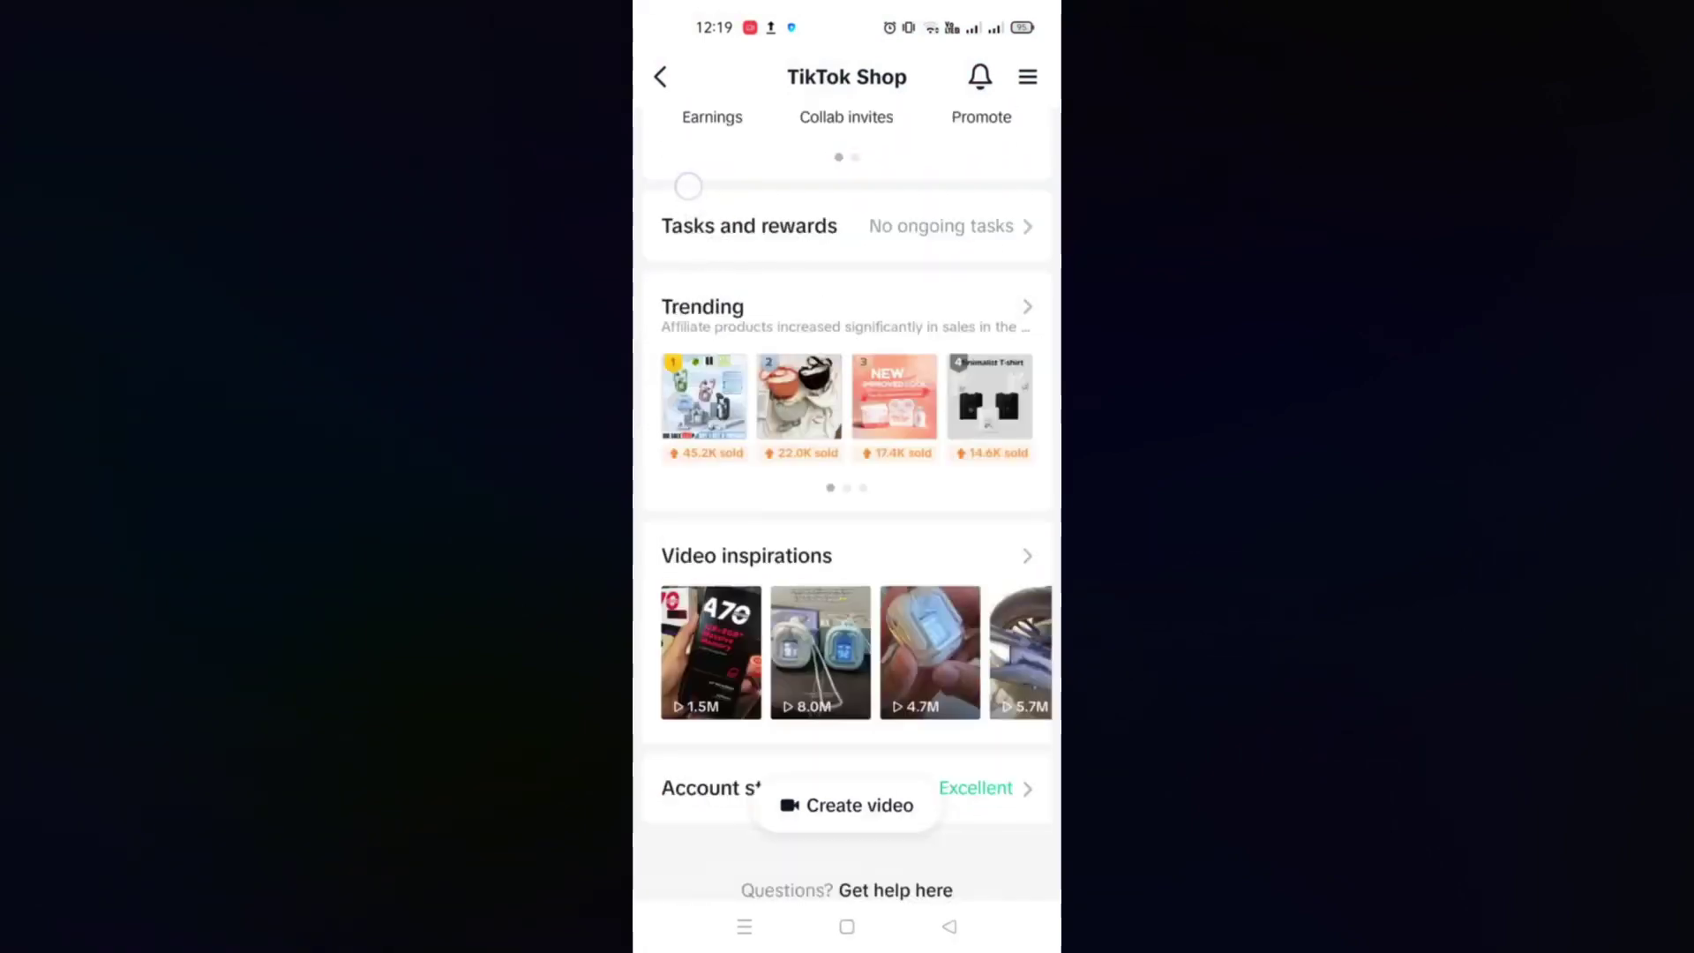
{"action": "scroll", "coordinate": [847, 530], "scroll_direction": "up", "scroll_amount": 3}
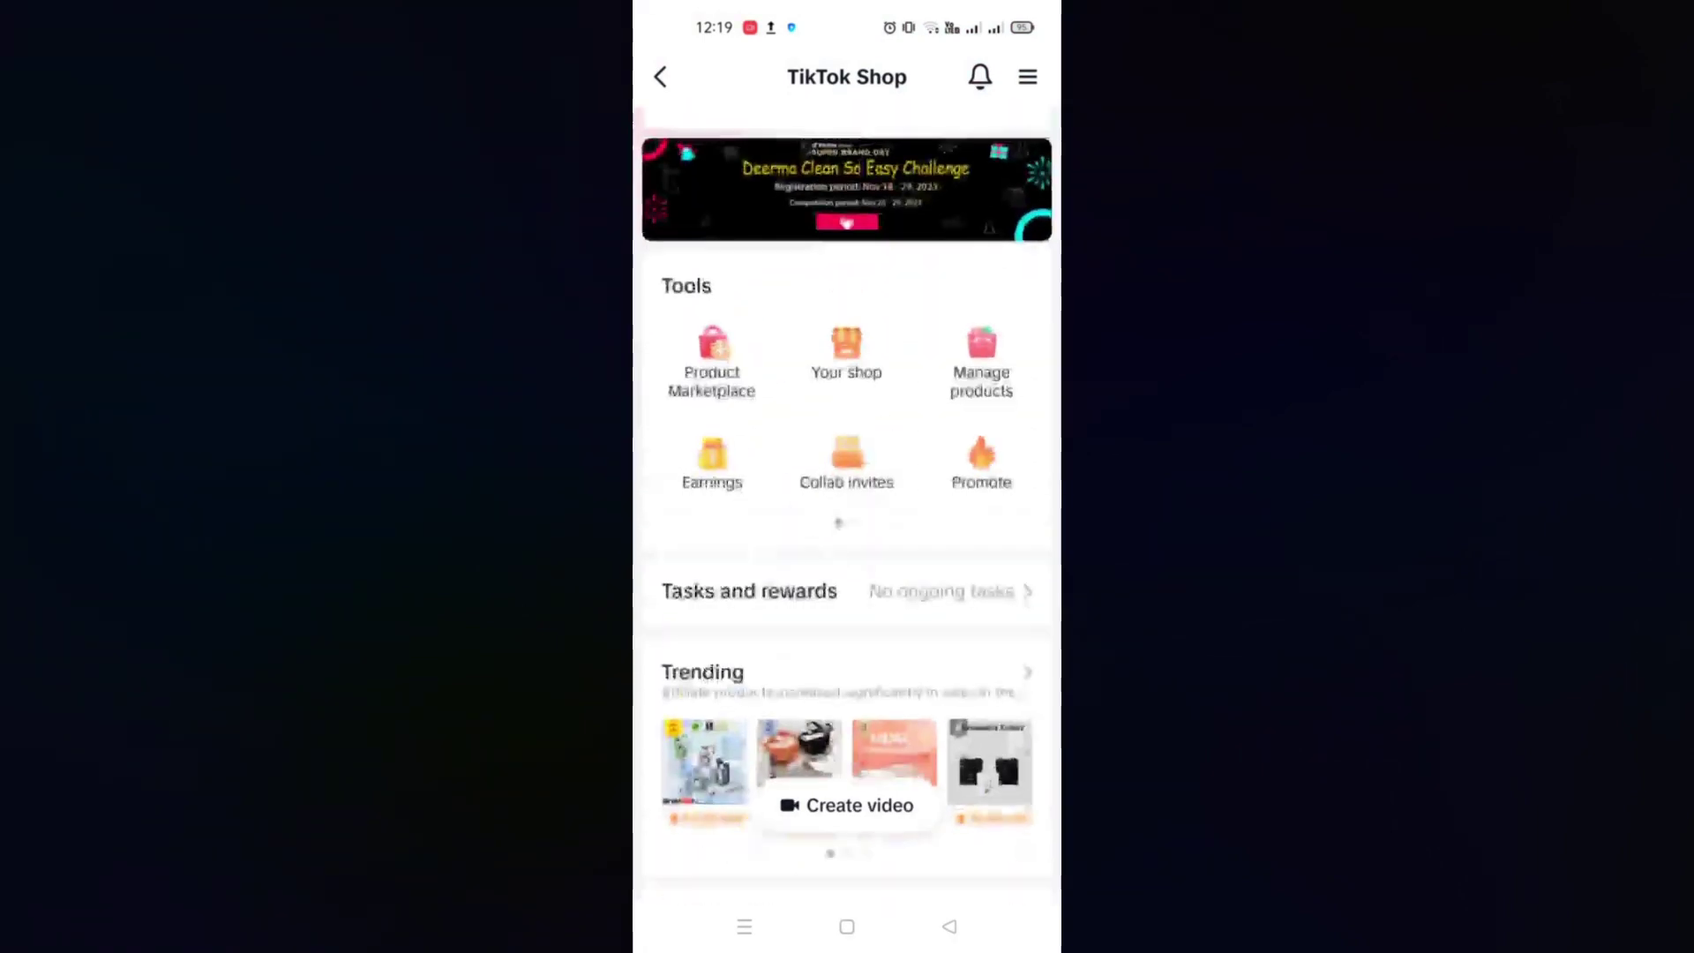
{"action": "scroll", "coordinate": [847, 530], "scroll_direction": "down", "scroll_amount": 2}
{"action": "scroll", "coordinate": [846, 530], "scroll_direction": "down", "scroll_amount": 2}
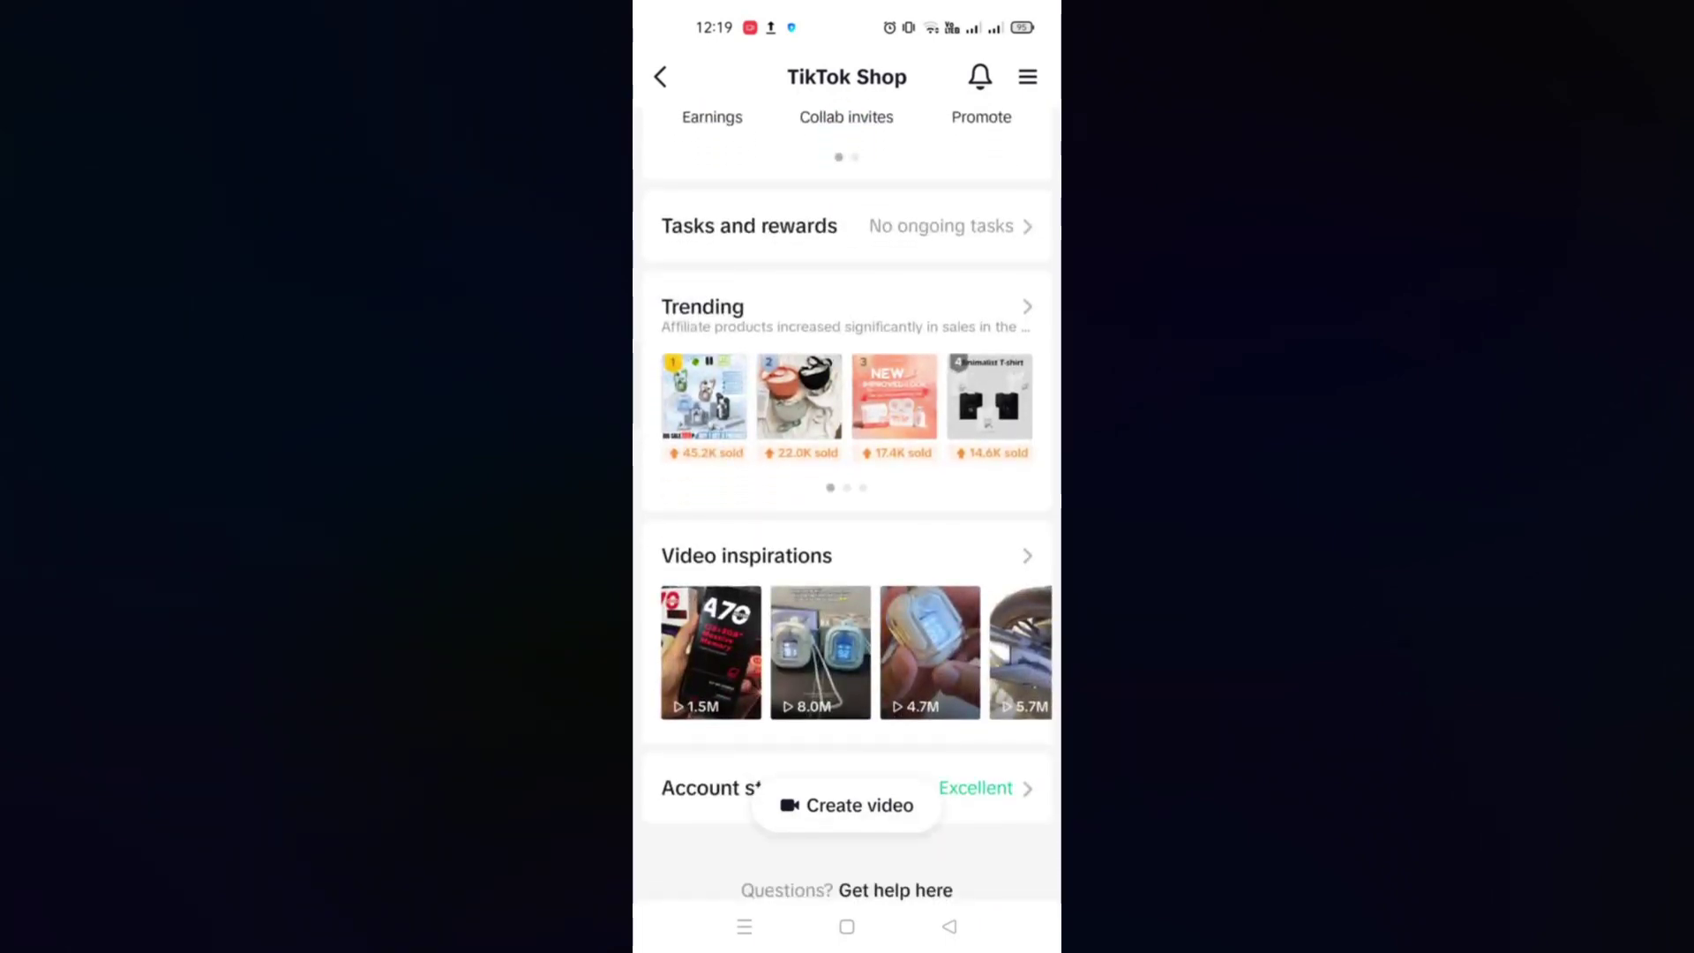
{"action": "left_click_drag", "start_coordinate": [953, 397], "coordinate": [741, 398]}
{"action": "left_click_drag", "start_coordinate": [953, 397], "coordinate": [741, 398]}
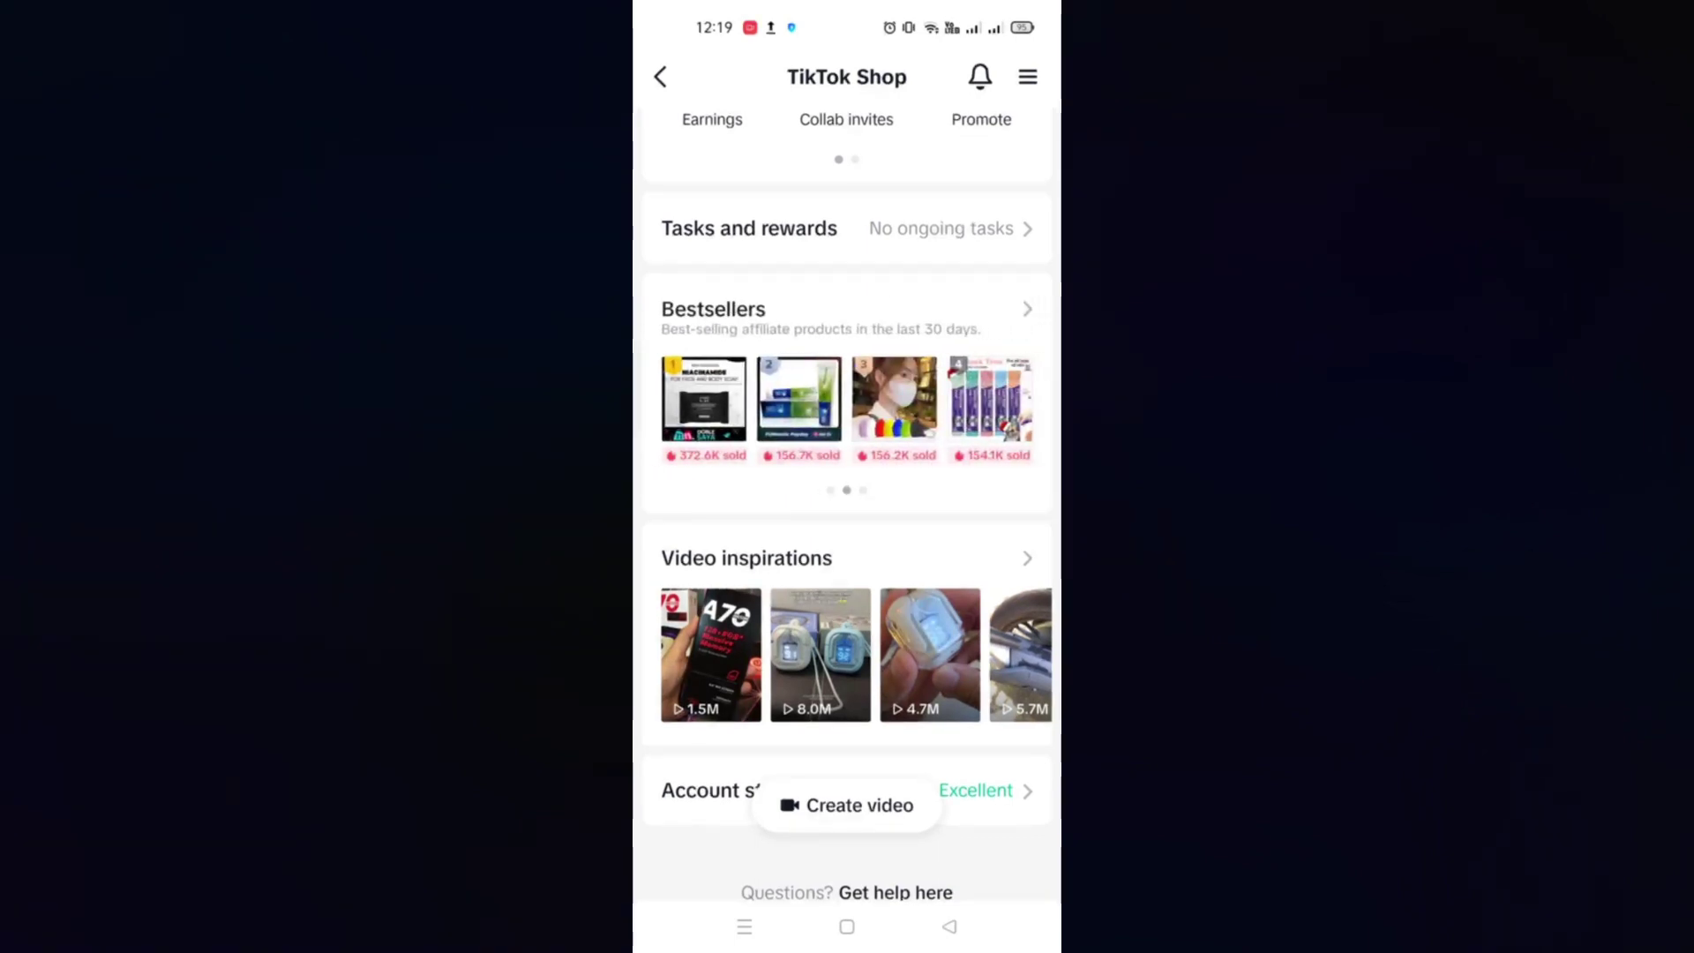
{"action": "mouse_move", "coordinate": [927, 397]}
{"action": "left_mouse_down"}
{"action": "mouse_move", "coordinate": [800, 397]}
{"action": "mouse_move", "coordinate": [926, 397]}
{"action": "left_mouse_up"}
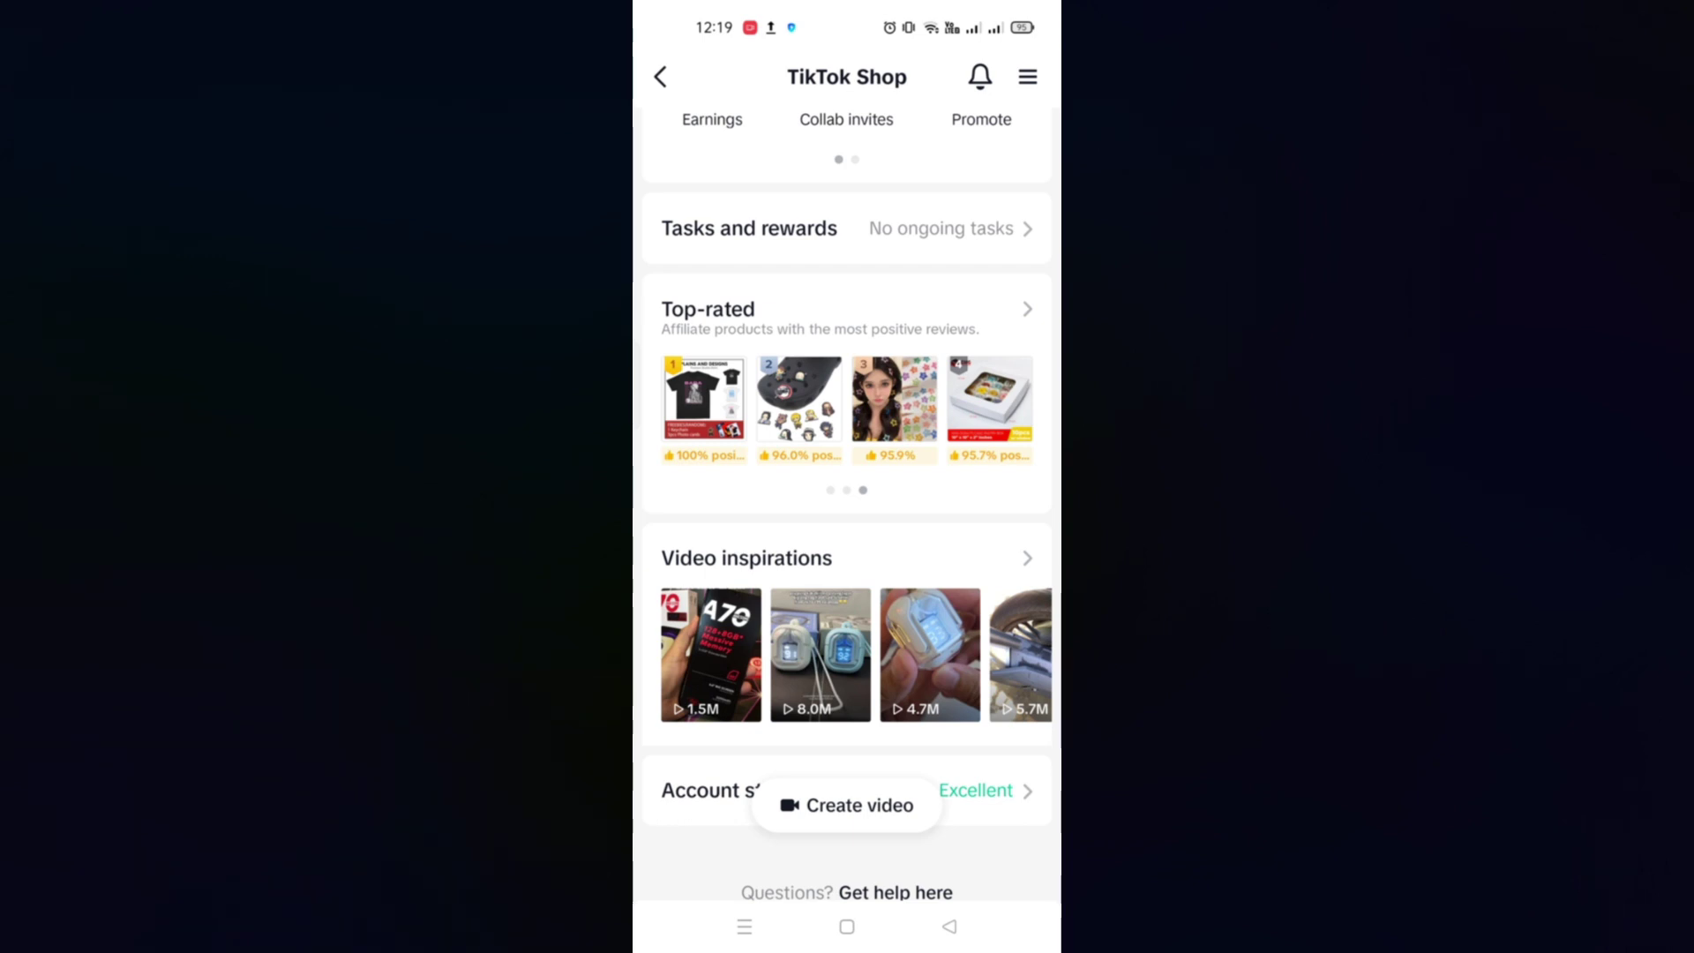
{"action": "scroll", "coordinate": [846, 507], "scroll_direction": "up", "scroll_amount": 1}
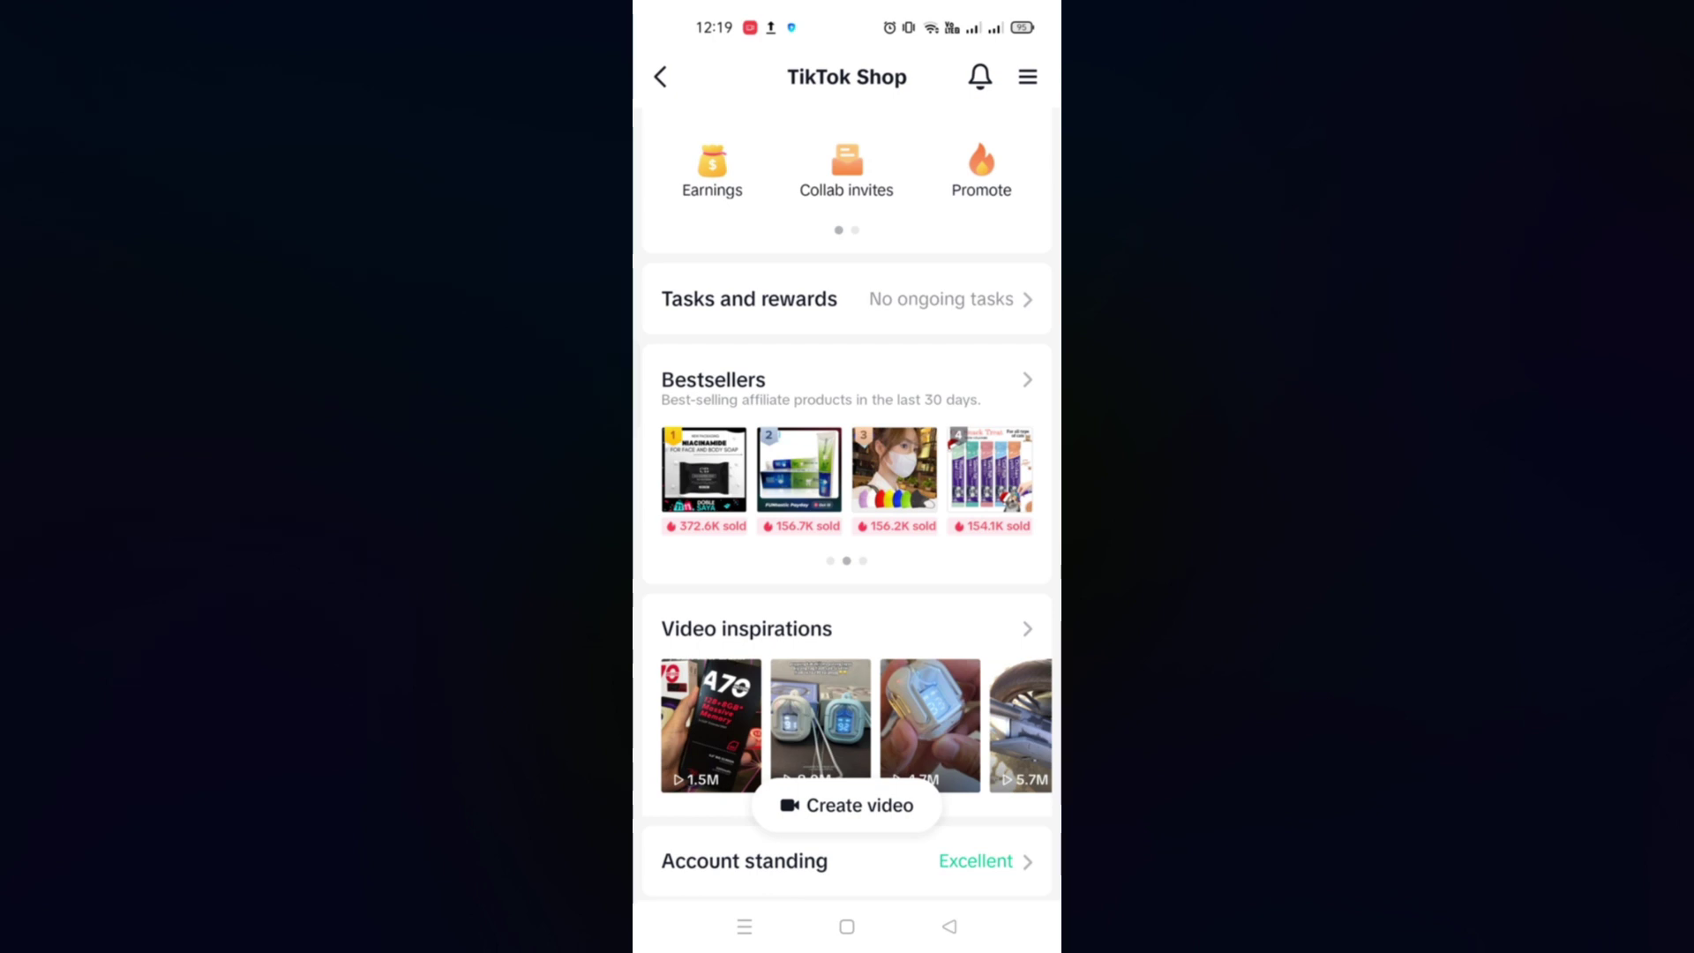
{"action": "left_click_drag", "start_coordinate": [741, 470], "coordinate": [1007, 469]}
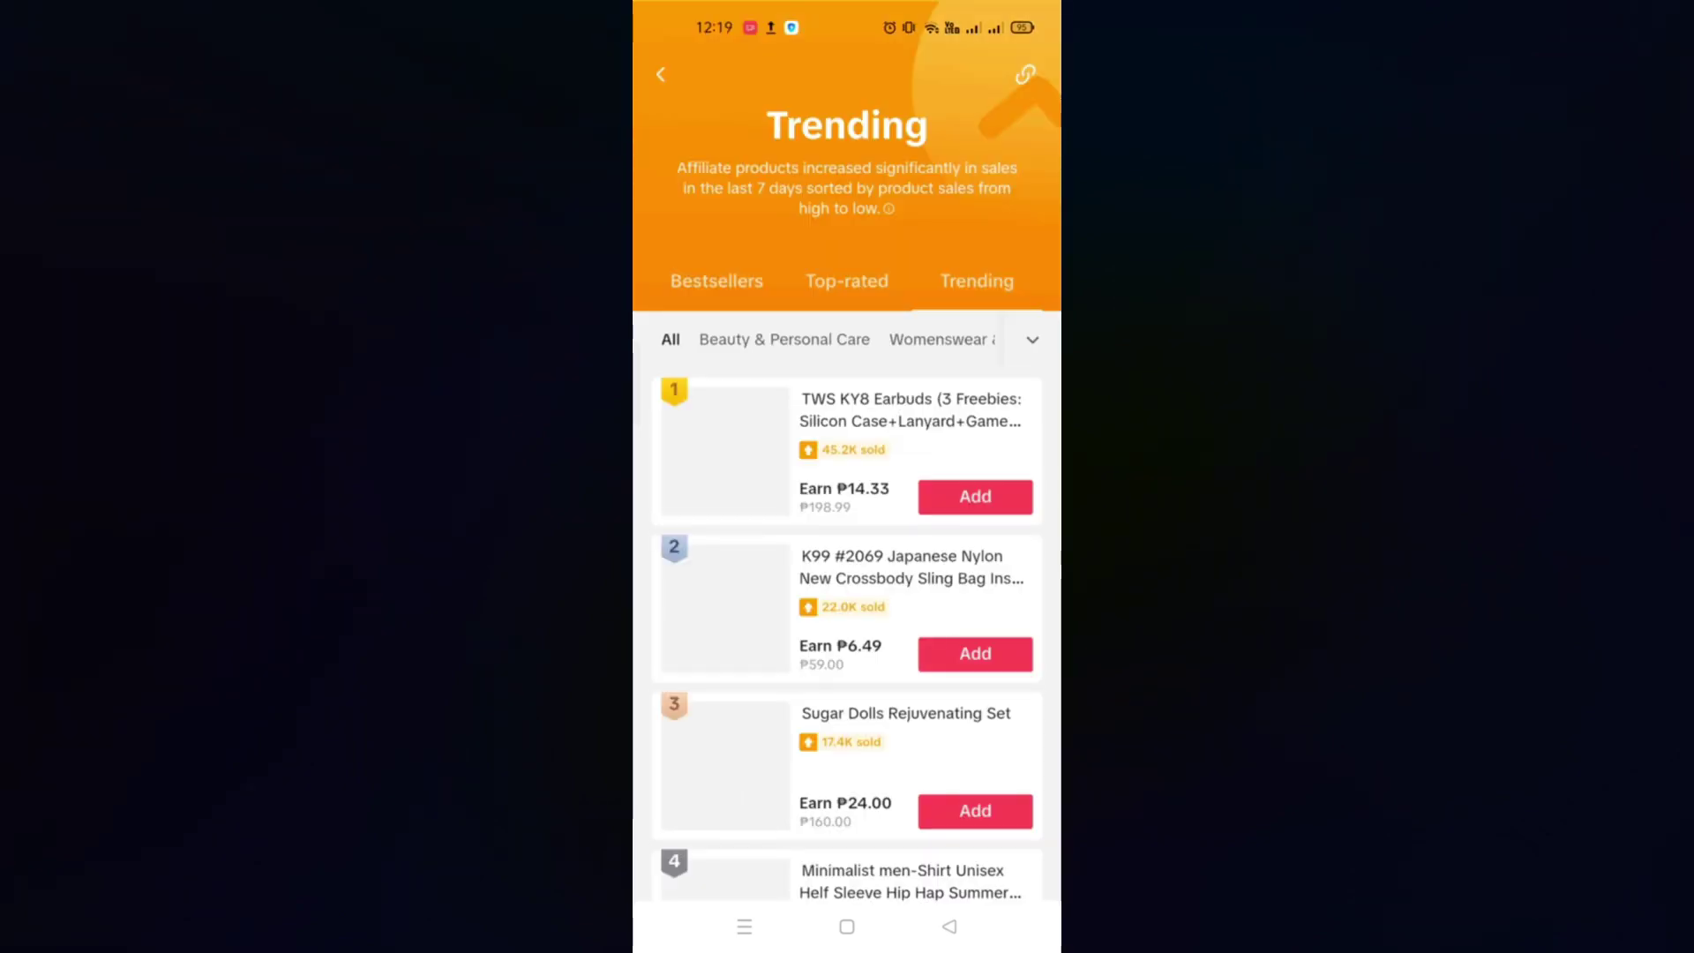
Add the TWS KY8 earbuds, nylon sling bag, Sugar Dolls set and UNIFIT pullover to the showcase
{"action": "left_click", "coordinate": [986, 509]}
{"action": "left_click", "coordinate": [975, 653]}
{"action": "scroll", "coordinate": [847, 596], "scroll_direction": "down", "scroll_amount": 3}
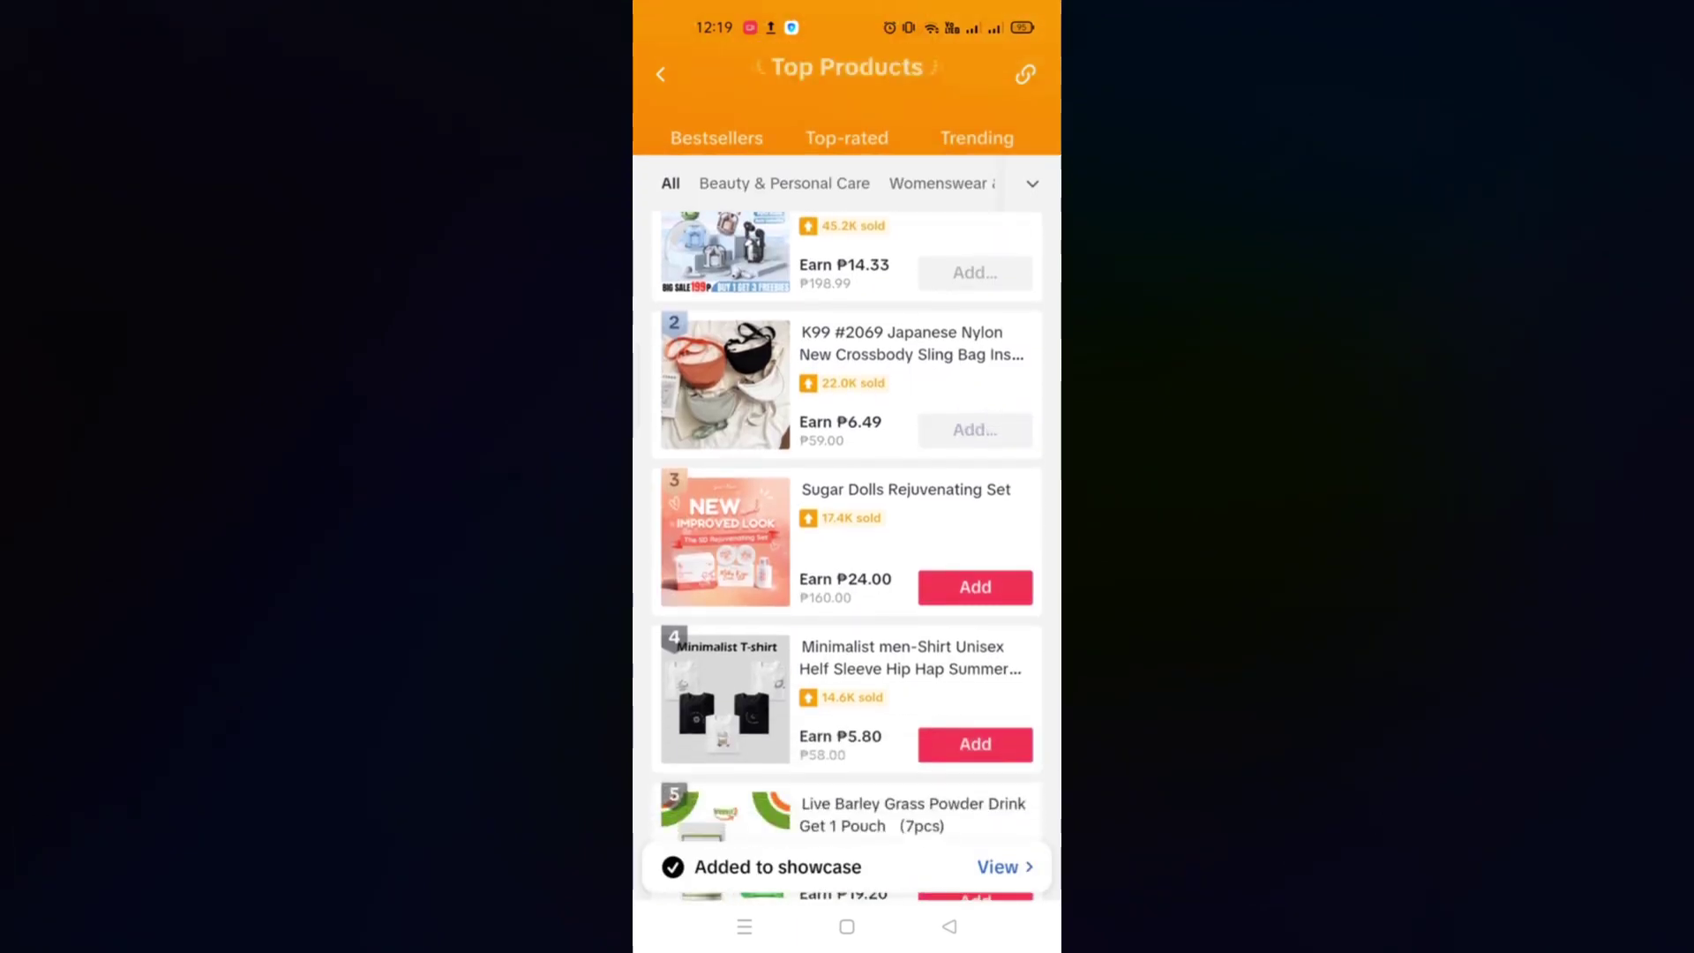
{"action": "left_click", "coordinate": [974, 586]}
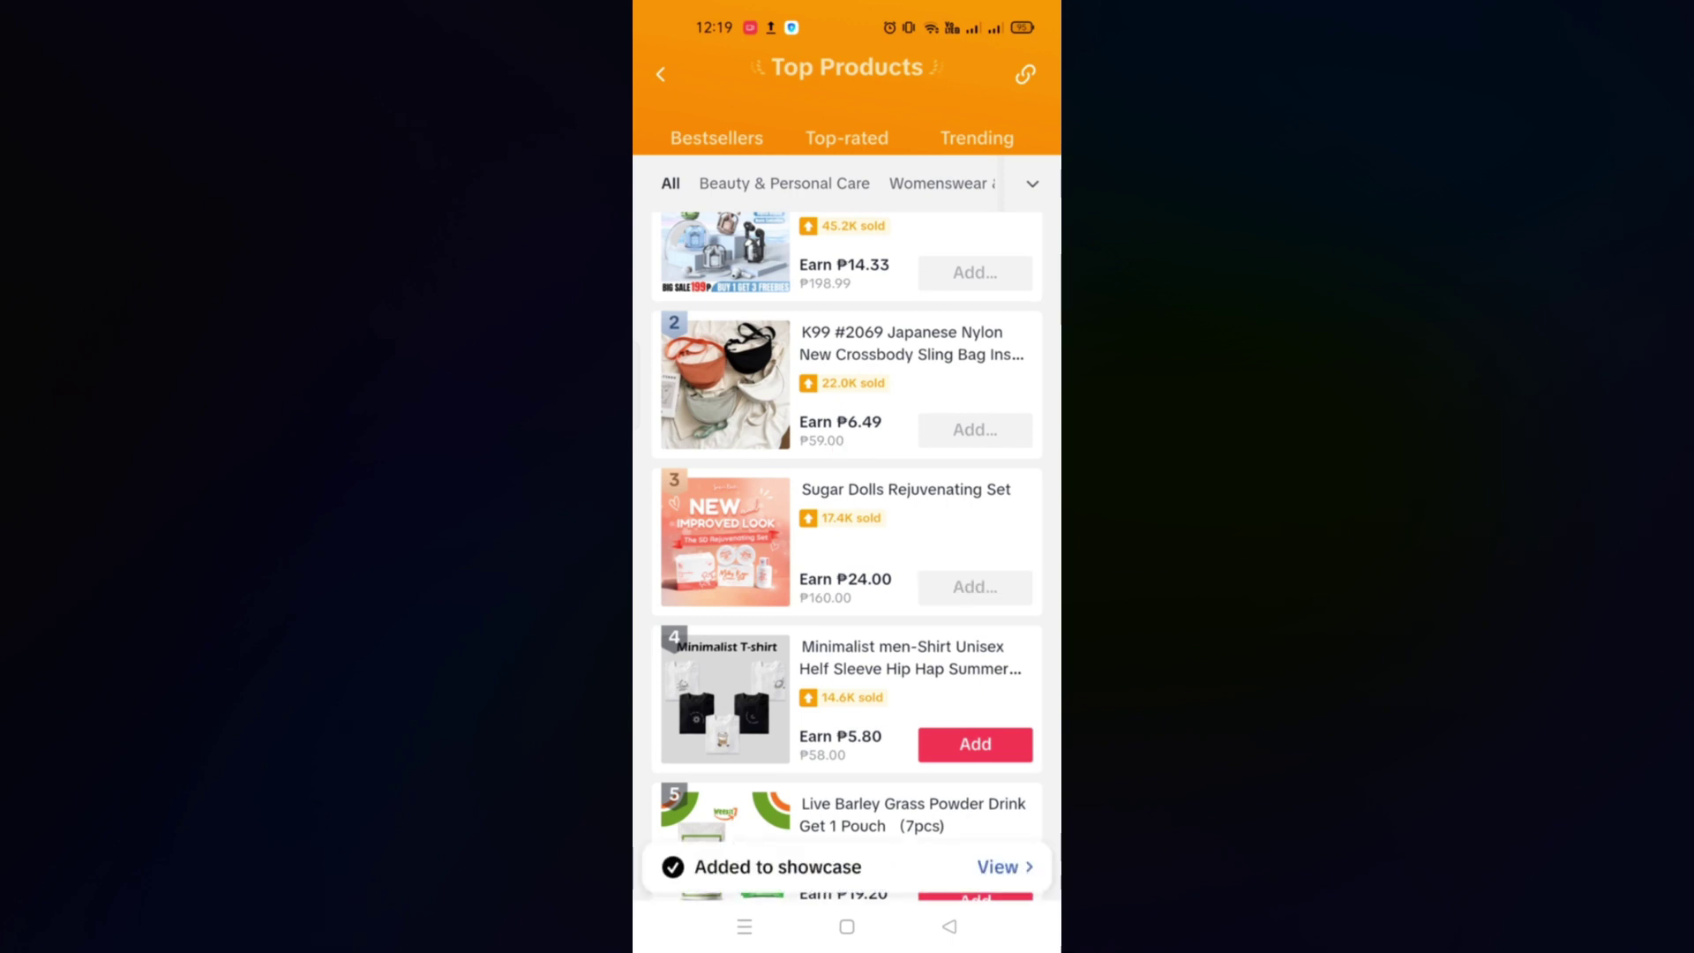
{"action": "scroll", "coordinate": [1012, 450], "scroll_direction": "down", "scroll_amount": 2}
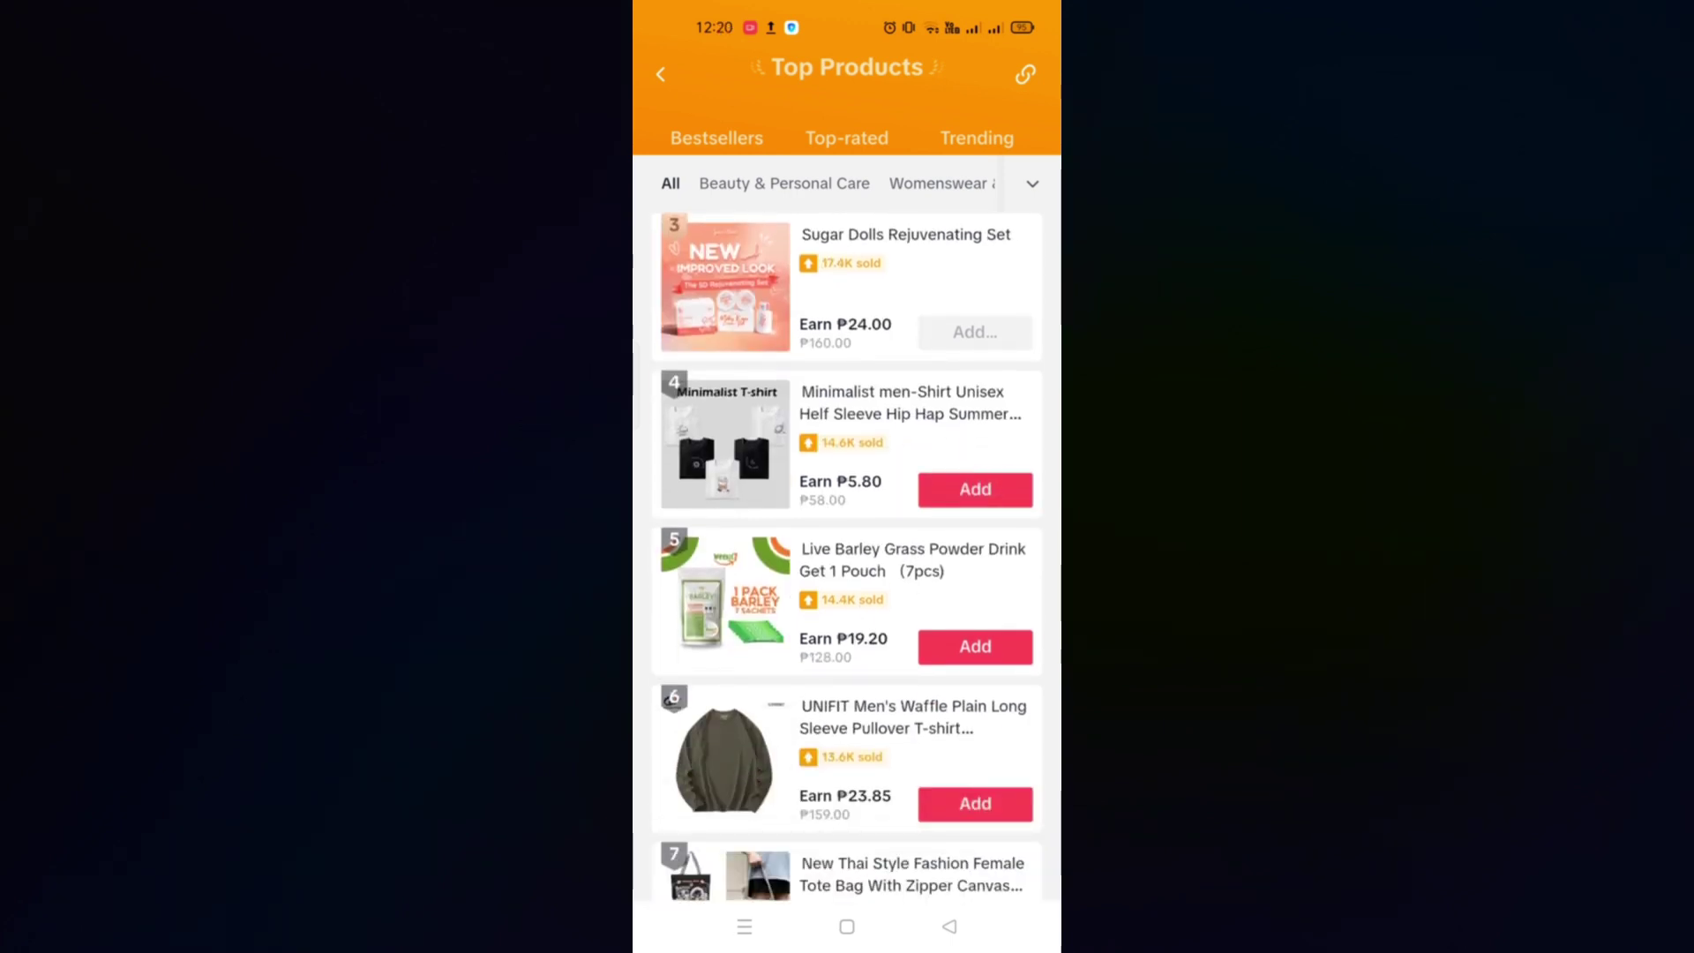
{"action": "scroll", "coordinate": [846, 555], "scroll_direction": "down", "scroll_amount": 3}
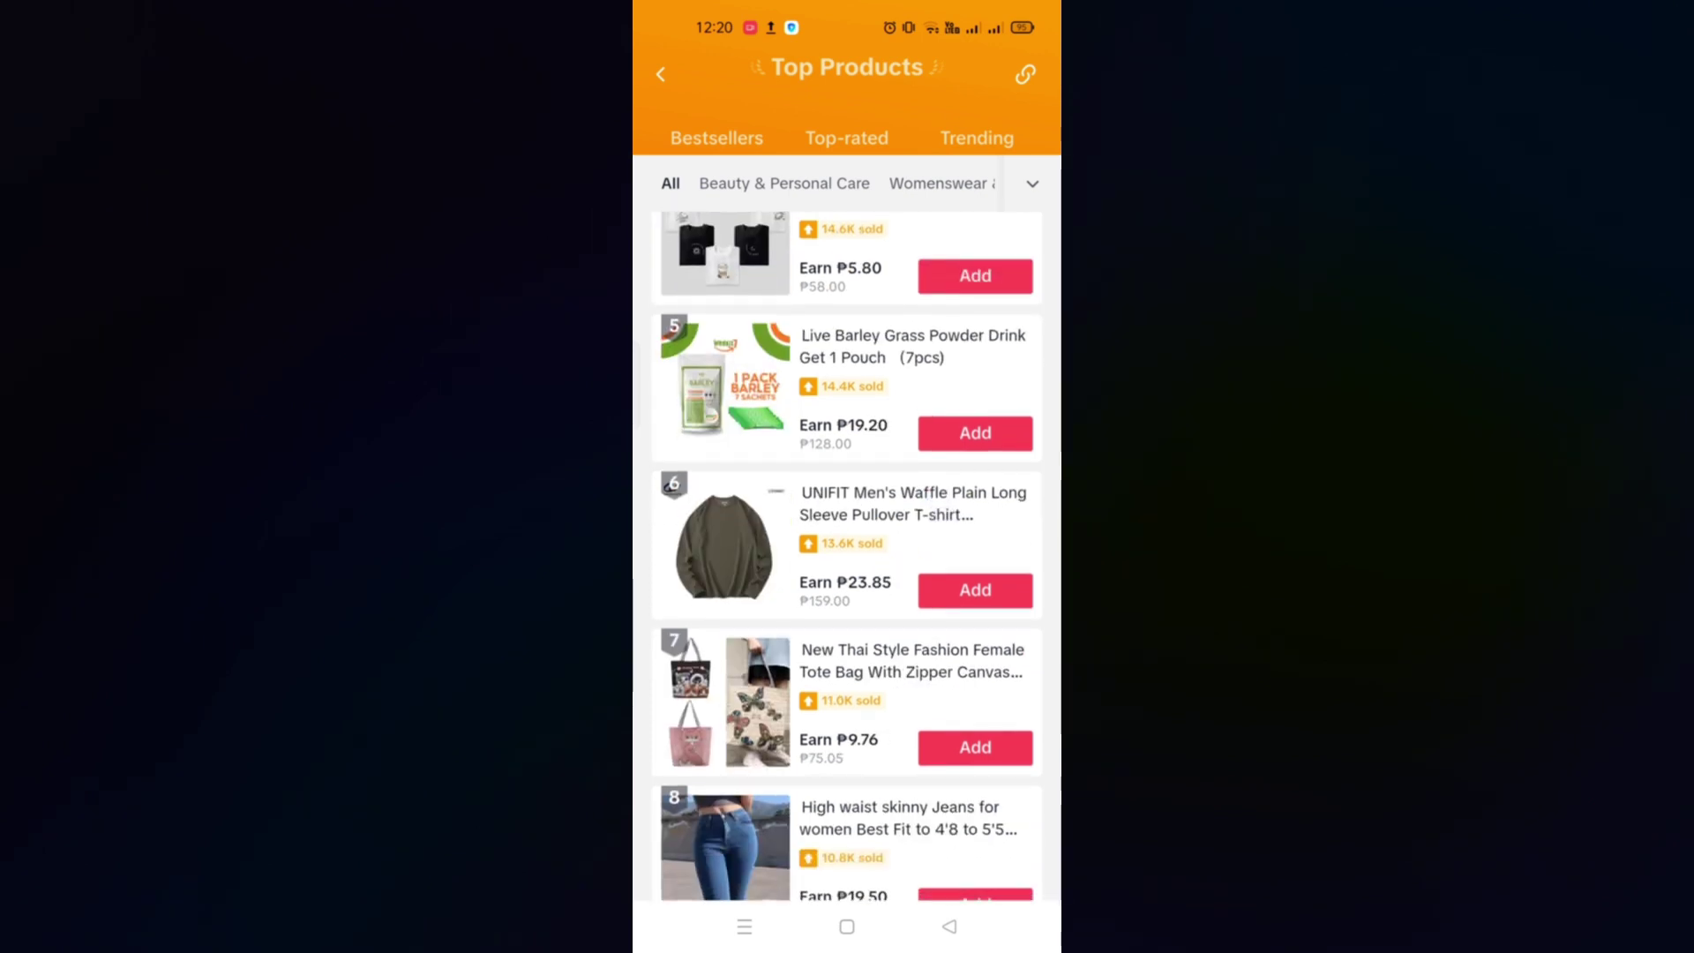
{"action": "left_click", "coordinate": [957, 598]}
{"action": "scroll", "coordinate": [932, 578], "scroll_direction": "down", "scroll_amount": 2}
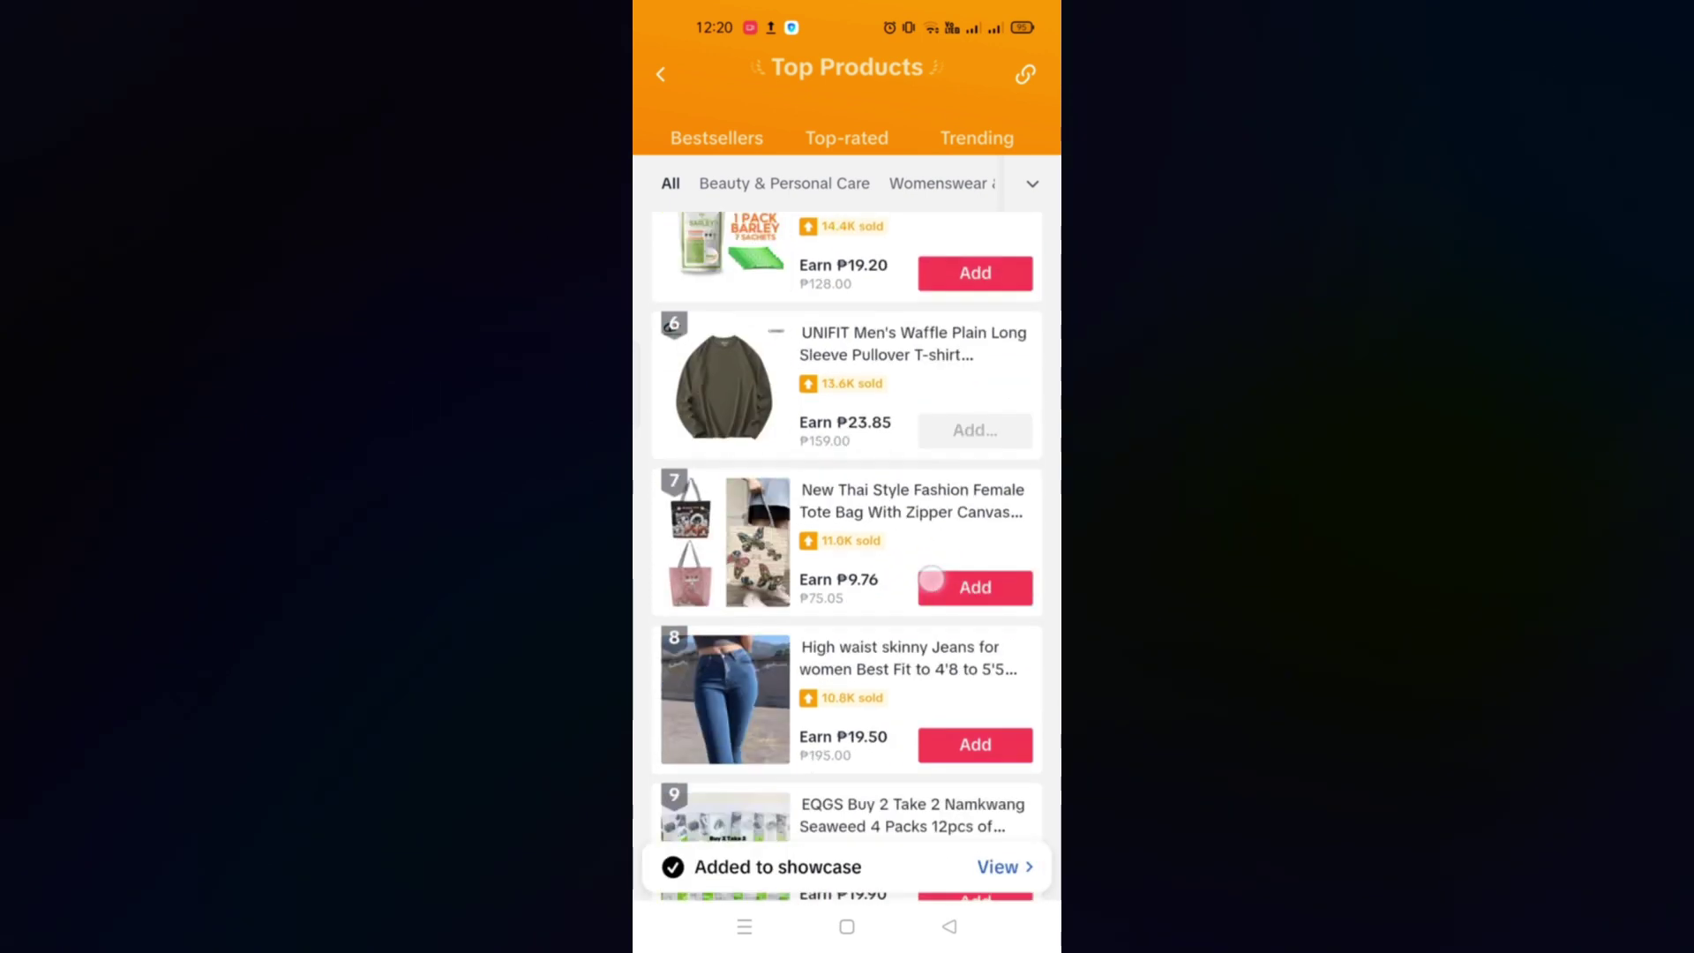
{"action": "scroll", "coordinate": [932, 579], "scroll_direction": "down", "scroll_amount": 1}
{"action": "scroll", "coordinate": [848, 556], "scroll_direction": "down", "scroll_amount": 4}
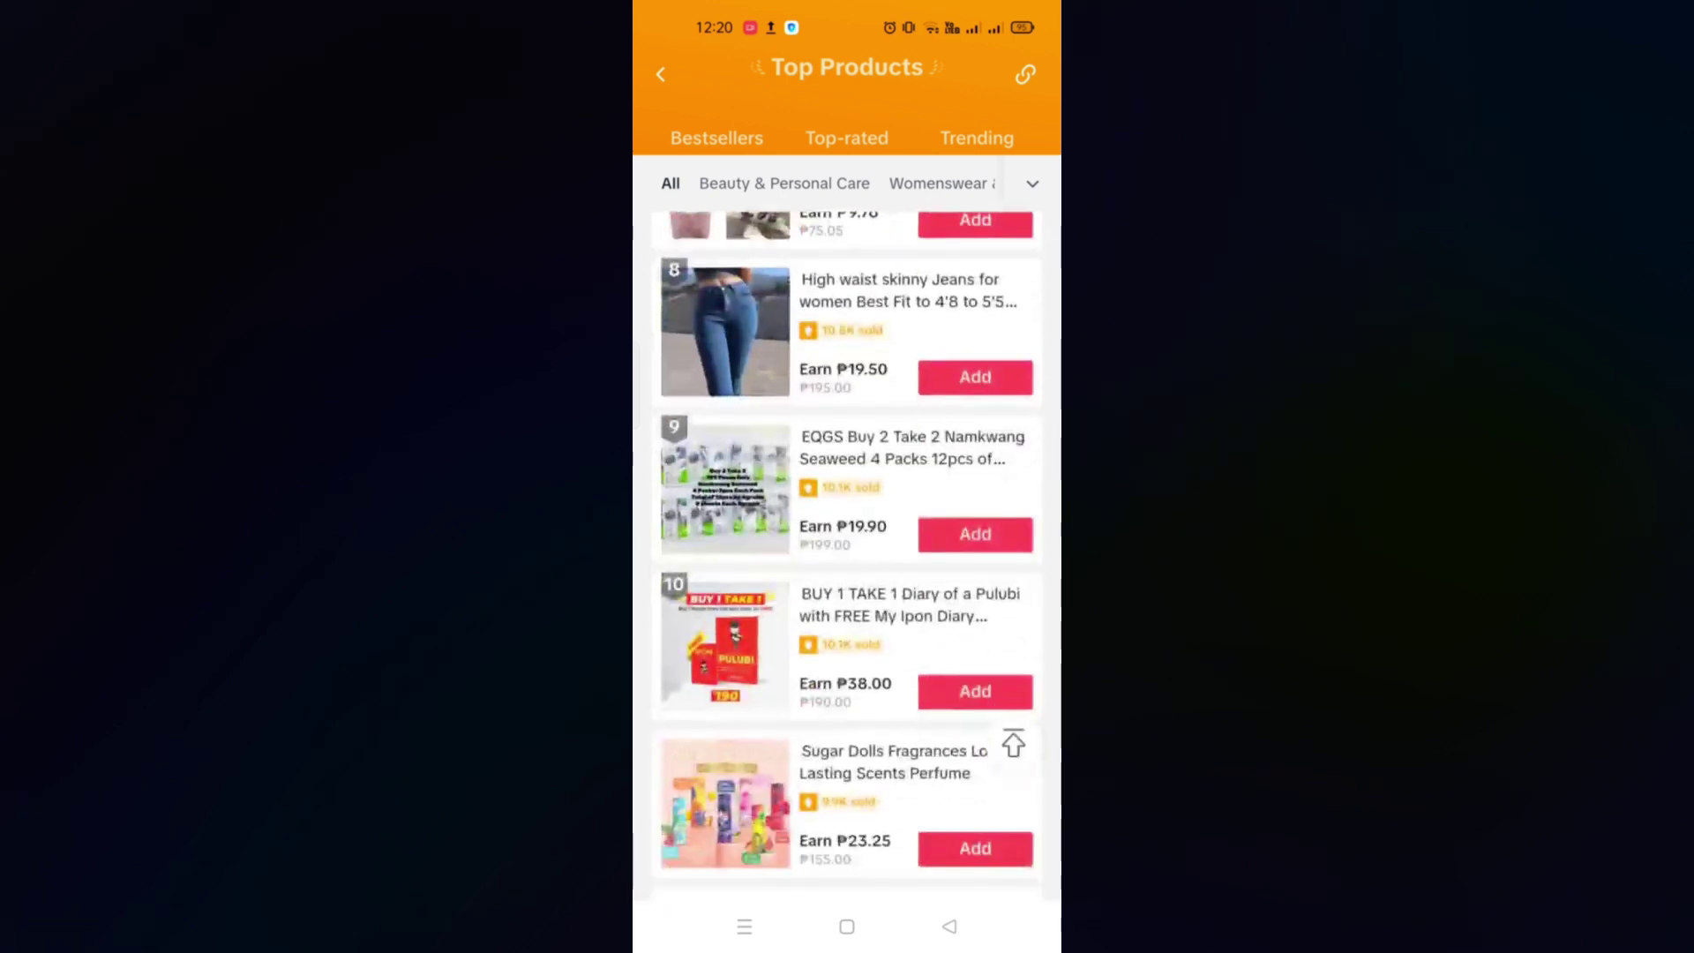
{"action": "scroll", "coordinate": [848, 555], "scroll_direction": "down", "scroll_amount": 1}
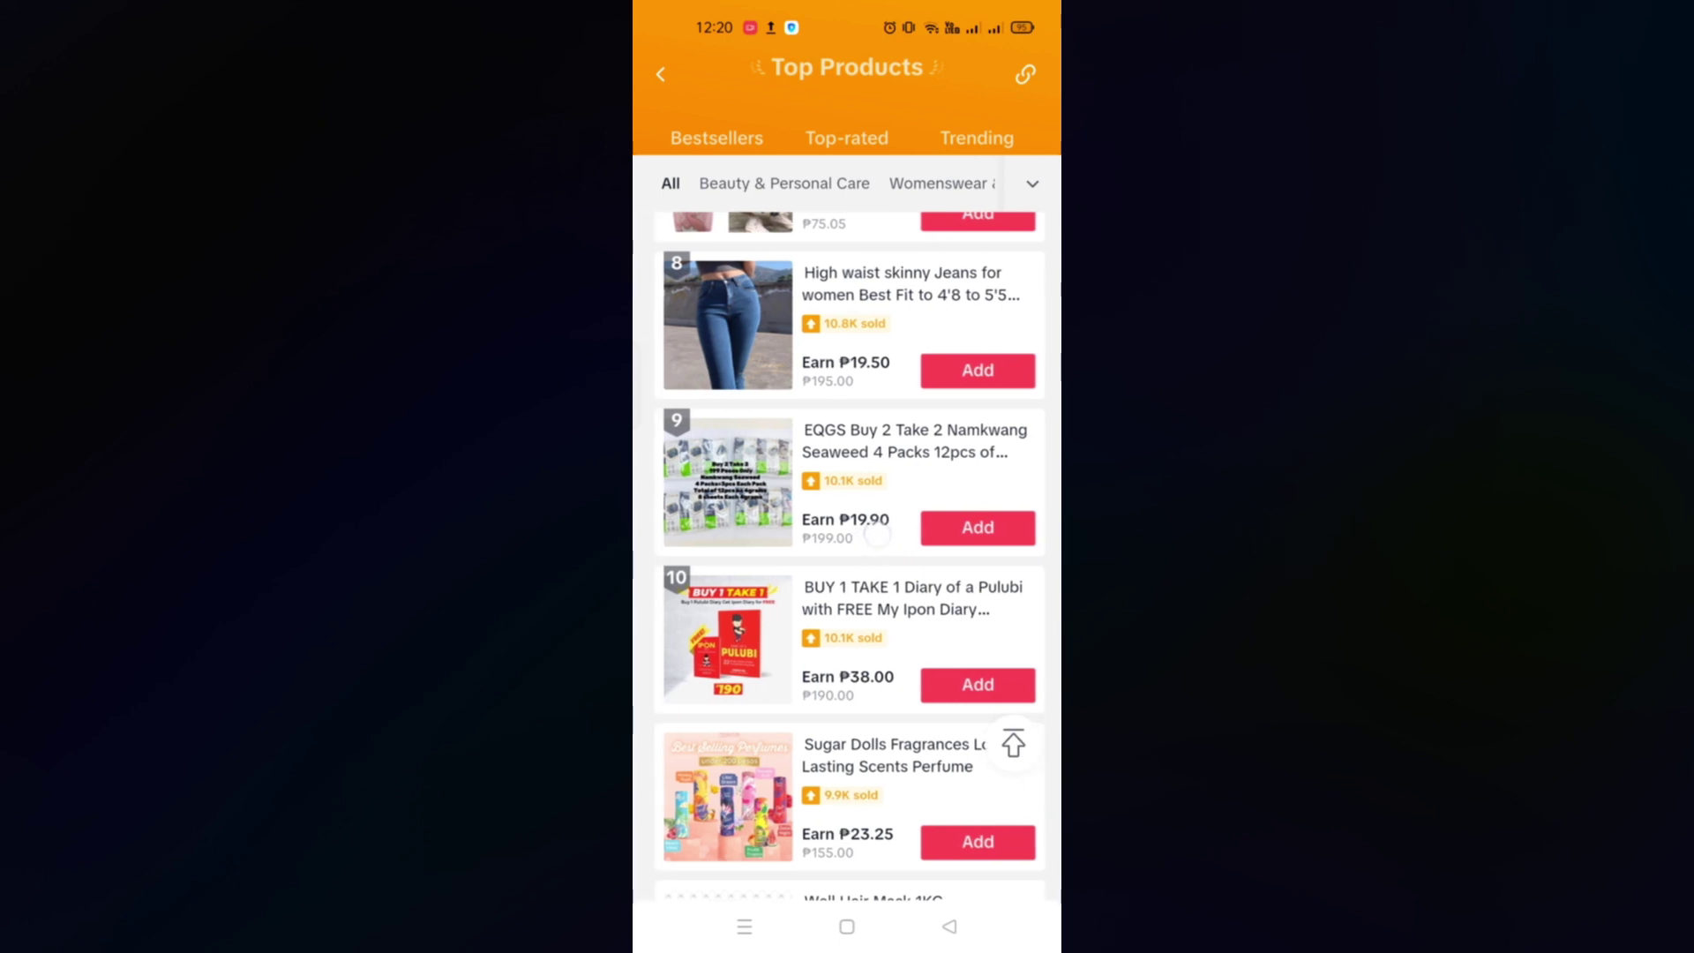
Filter to Beauty & Personal Care, add FACE-U toothpaste, and dismiss the in-review notice
{"action": "left_click", "coordinate": [783, 183]}
{"action": "left_click", "coordinate": [948, 926]}
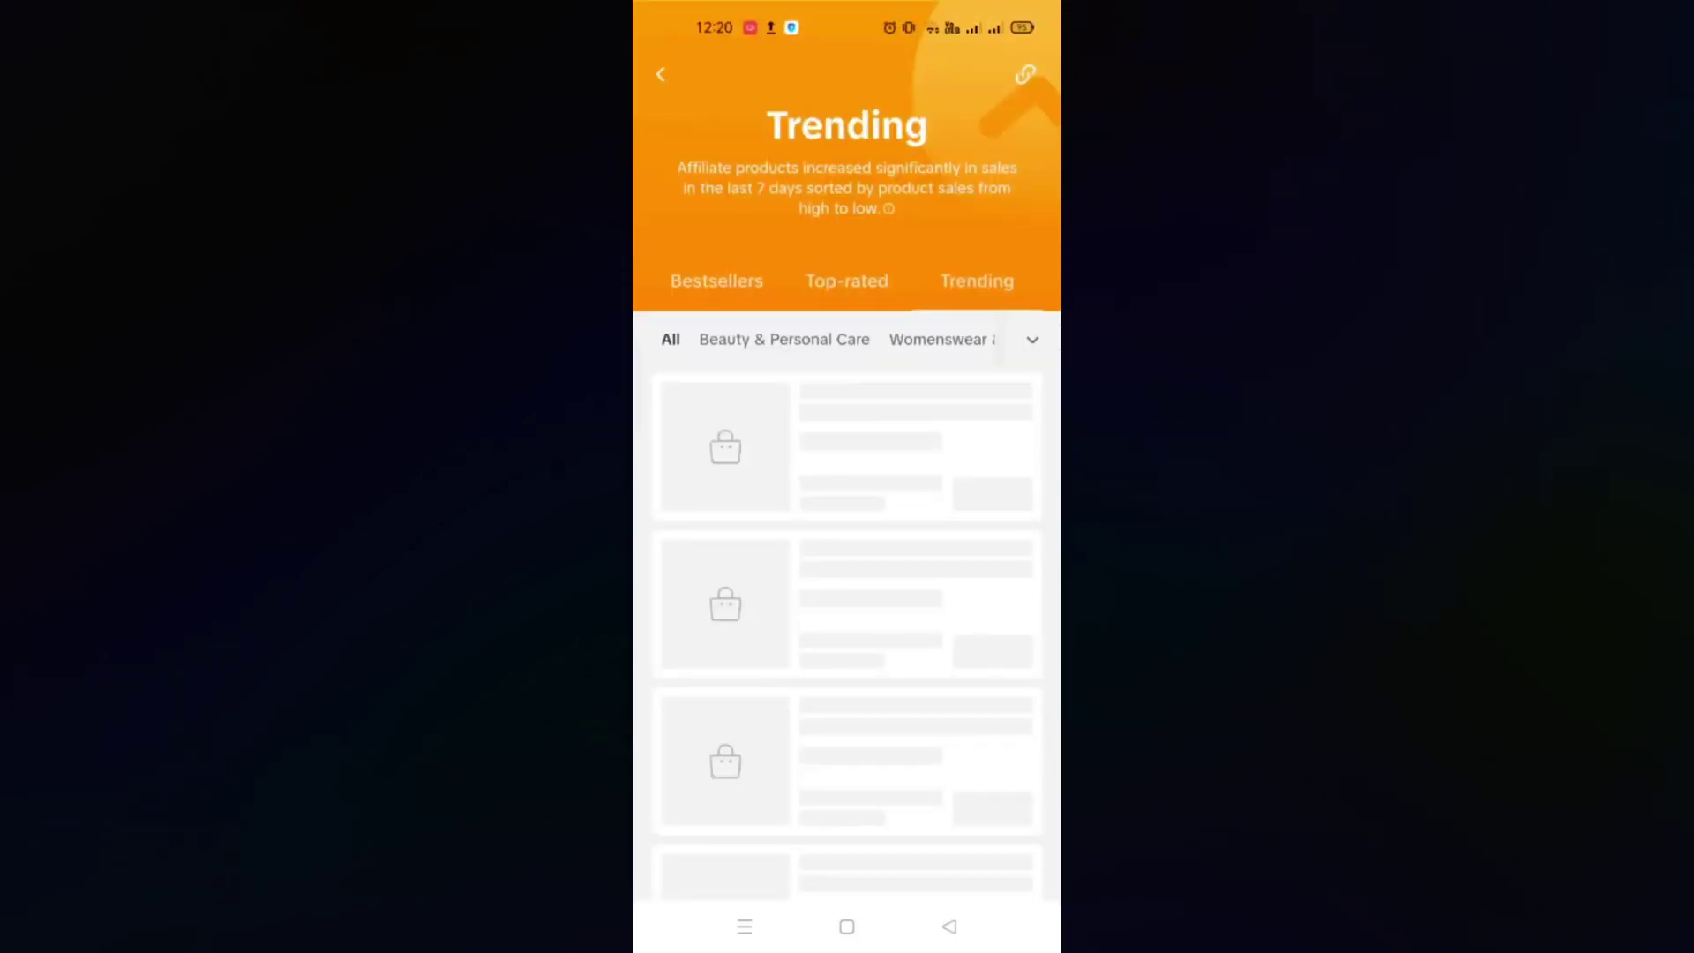
{"action": "scroll", "coordinate": [847, 595], "scroll_direction": "down", "scroll_amount": 5}
{"action": "scroll", "coordinate": [848, 596], "scroll_direction": "down", "scroll_amount": 2}
{"action": "scroll", "coordinate": [847, 596], "scroll_direction": "down", "scroll_amount": 2}
{"action": "scroll", "coordinate": [847, 596], "scroll_direction": "down", "scroll_amount": 2}
{"action": "scroll", "coordinate": [847, 556], "scroll_direction": "down", "scroll_amount": 3}
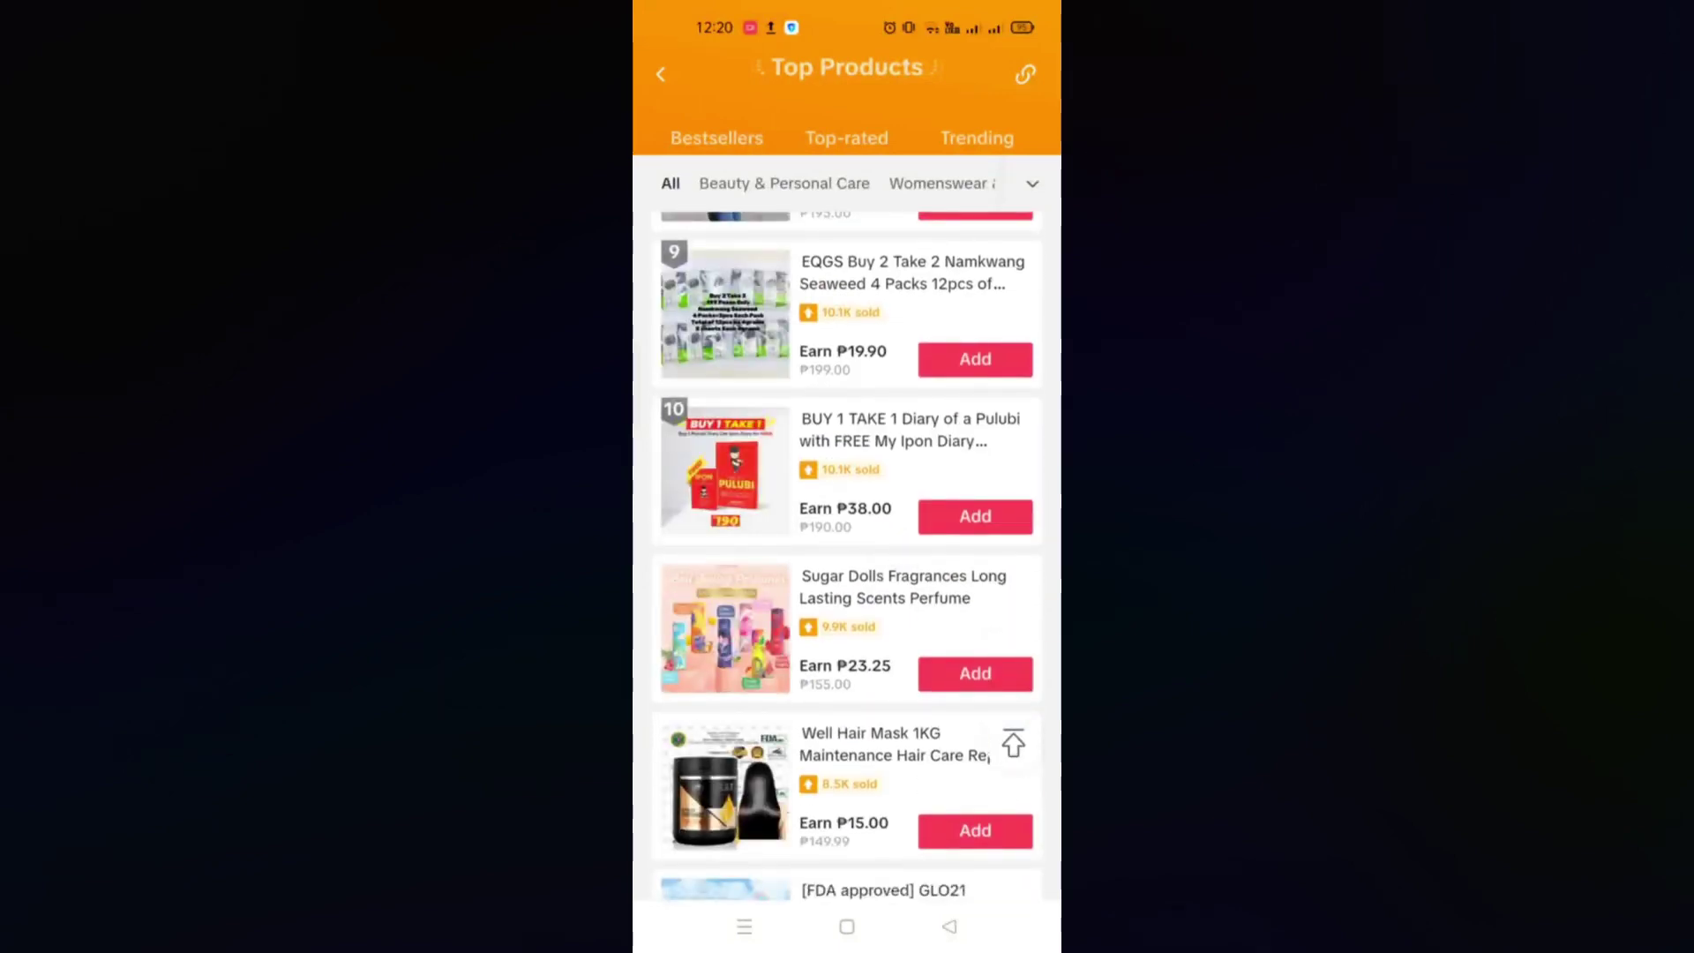
{"action": "scroll", "coordinate": [847, 556], "scroll_direction": "down", "scroll_amount": 2}
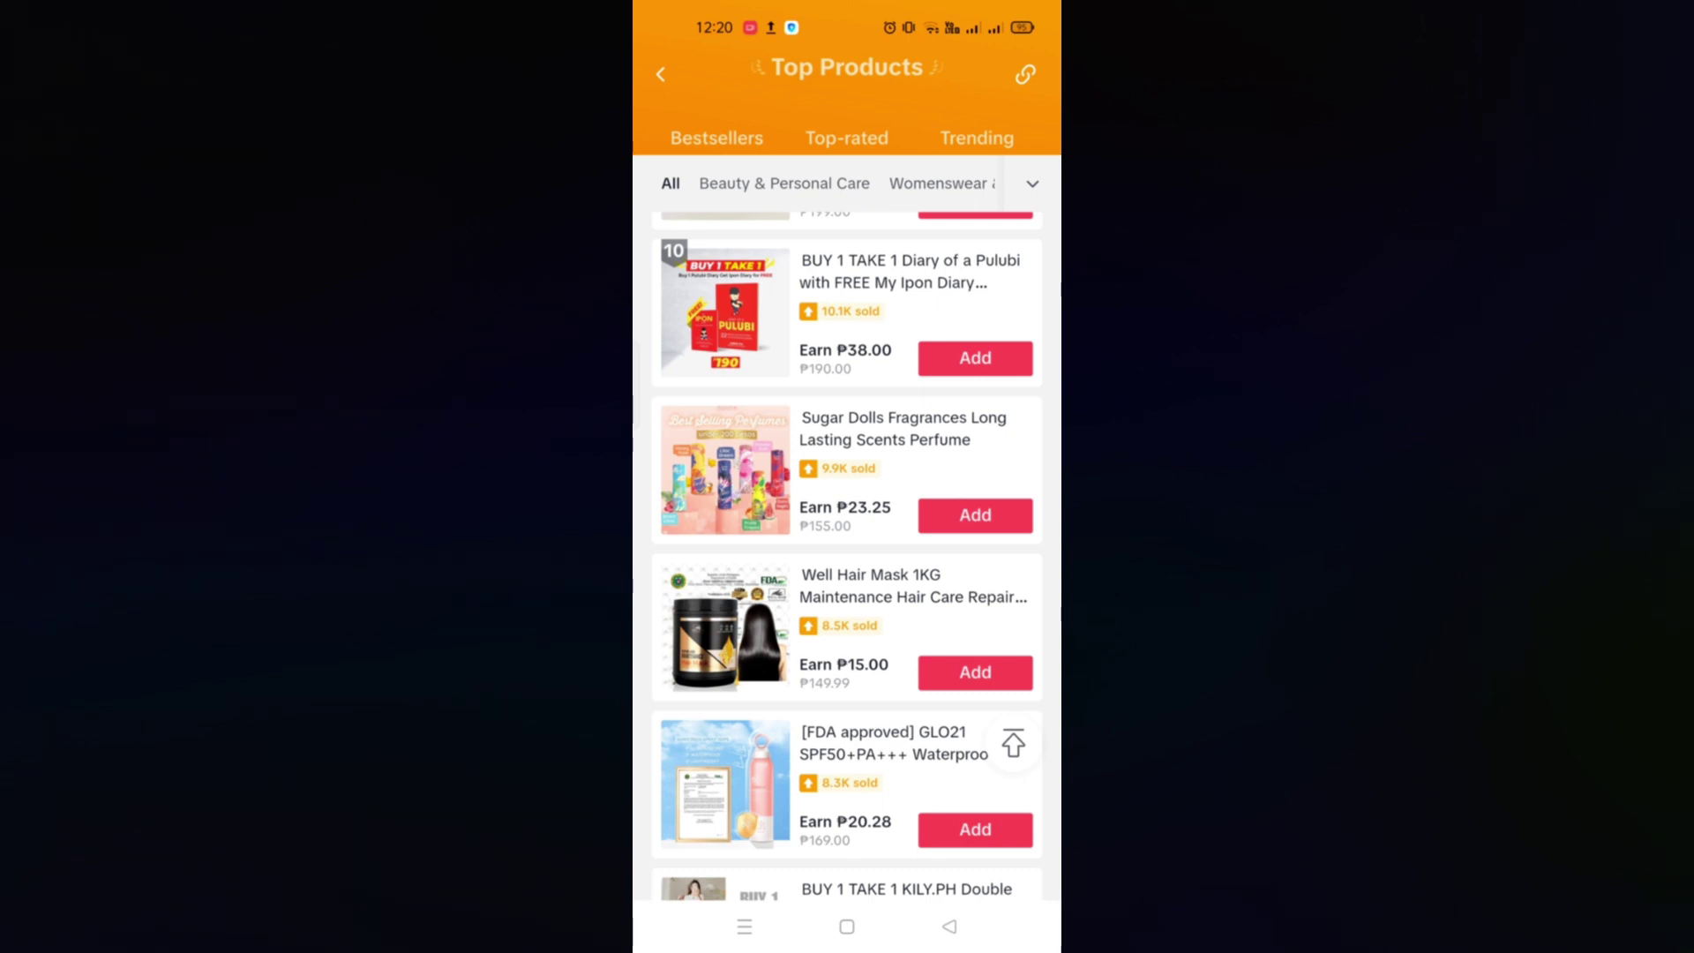
{"action": "scroll", "coordinate": [848, 556], "scroll_direction": "down", "scroll_amount": 2}
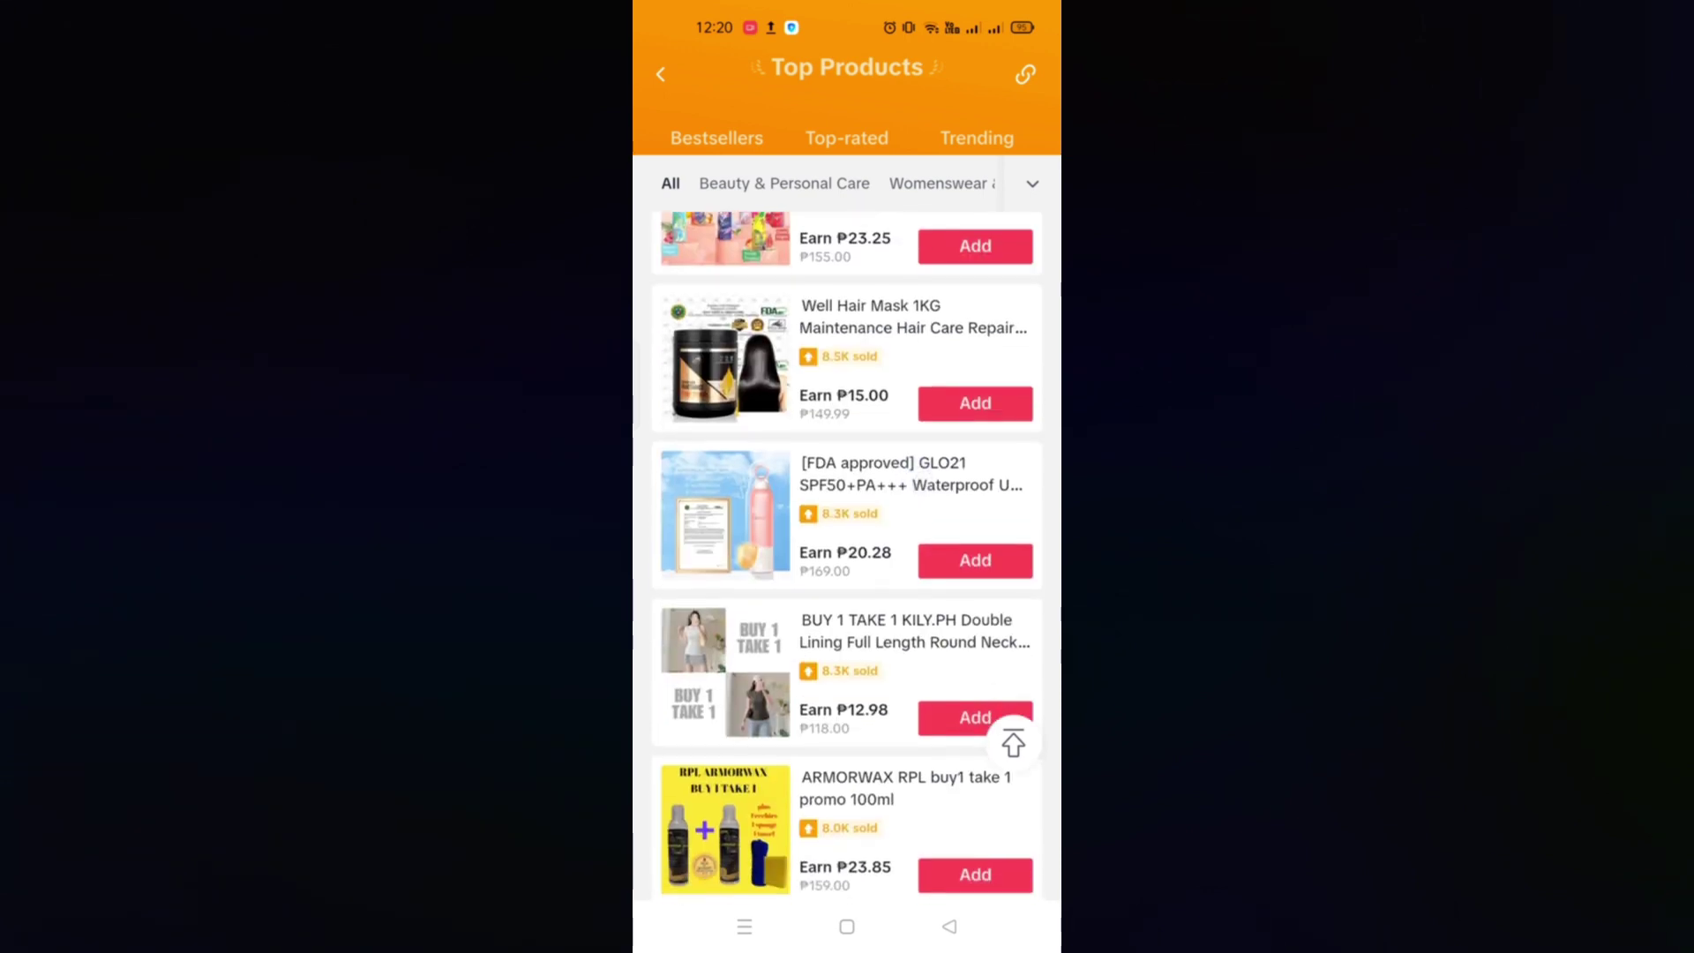
{"action": "scroll", "coordinate": [847, 556], "scroll_direction": "down", "scroll_amount": 2}
{"action": "scroll", "coordinate": [847, 555], "scroll_direction": "down", "scroll_amount": 2}
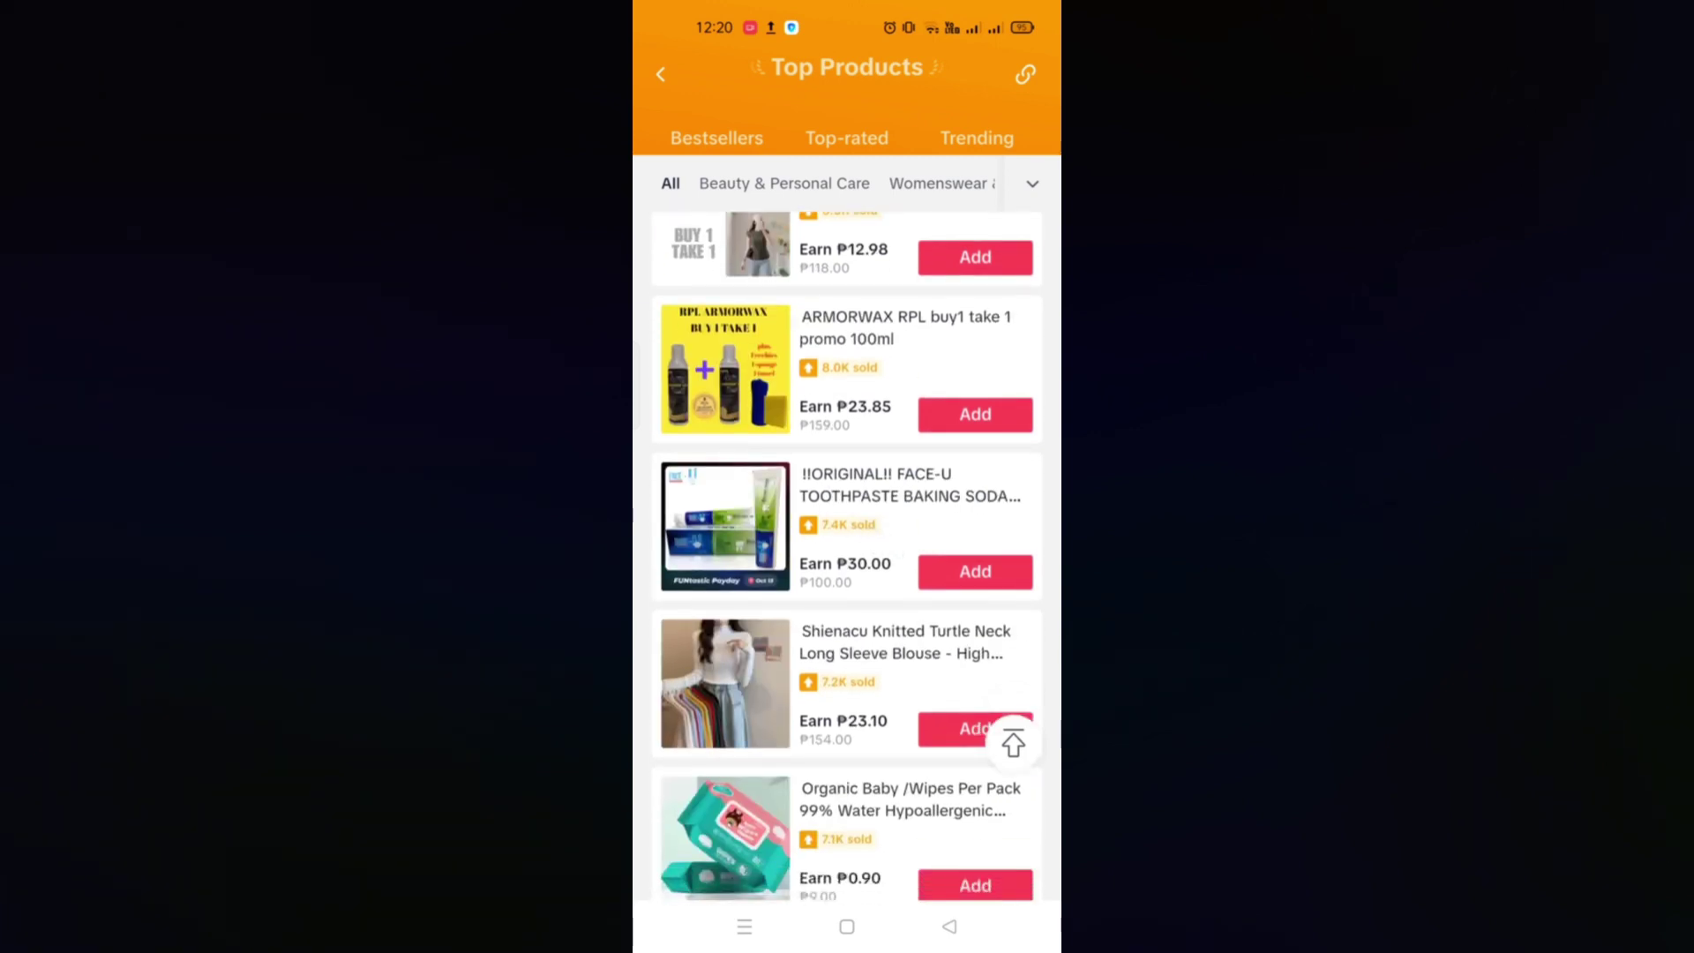
{"action": "left_click", "coordinate": [983, 573]}
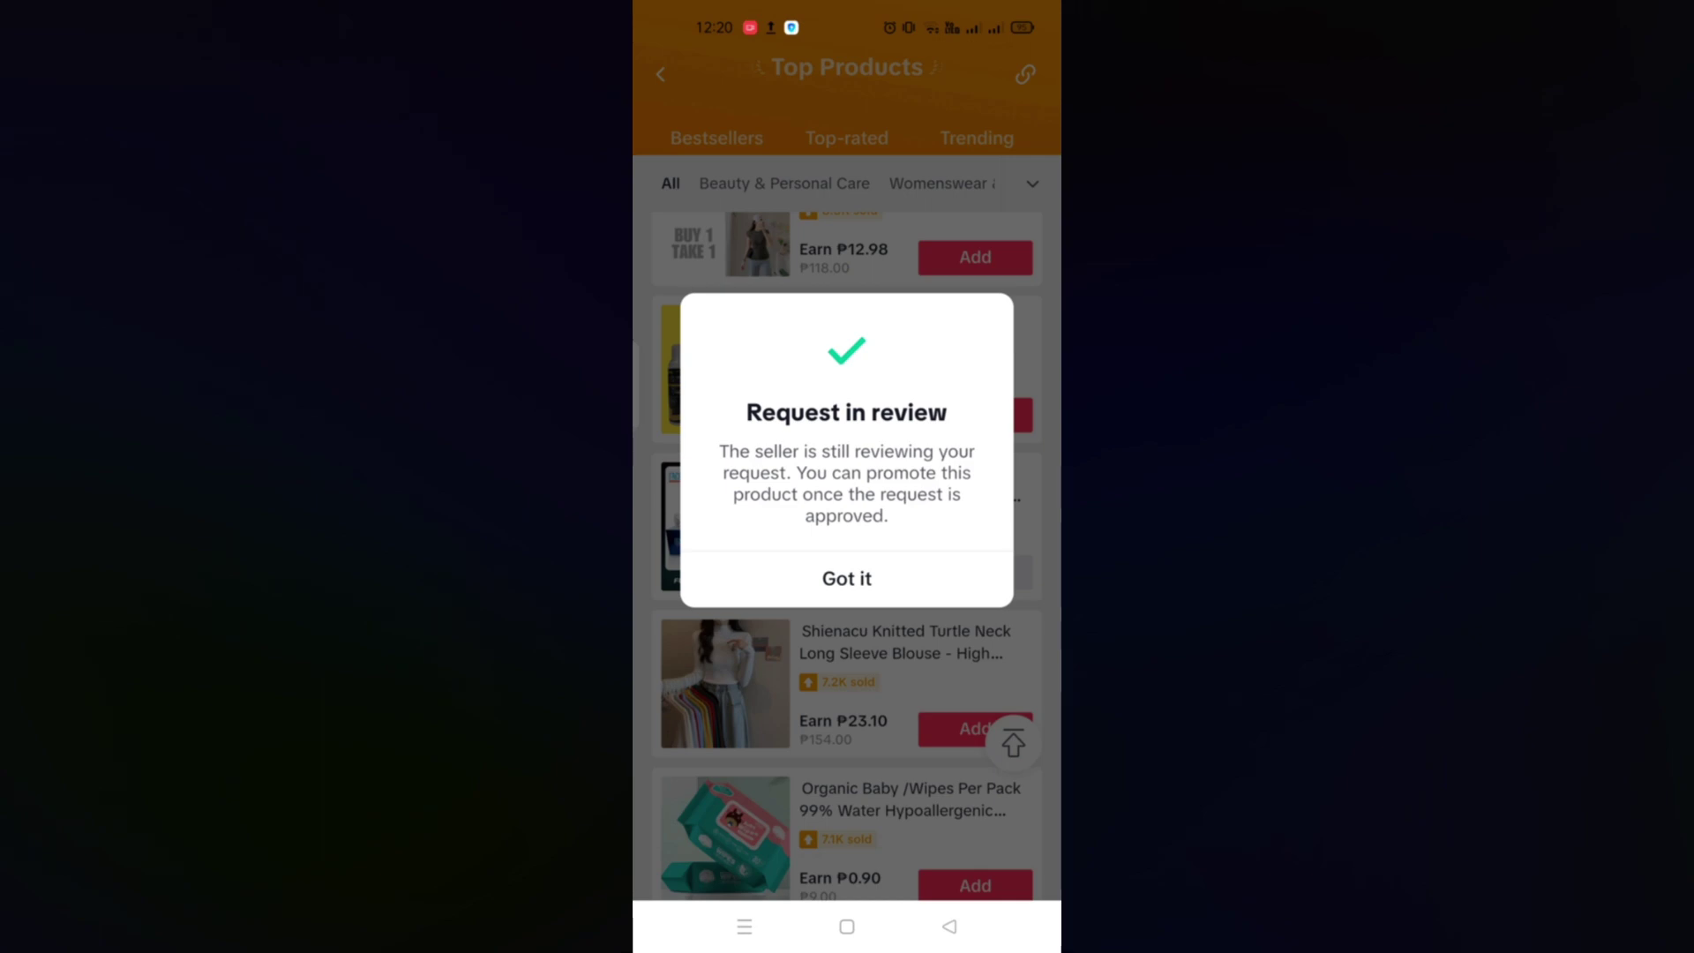
{"action": "left_click", "coordinate": [917, 577]}
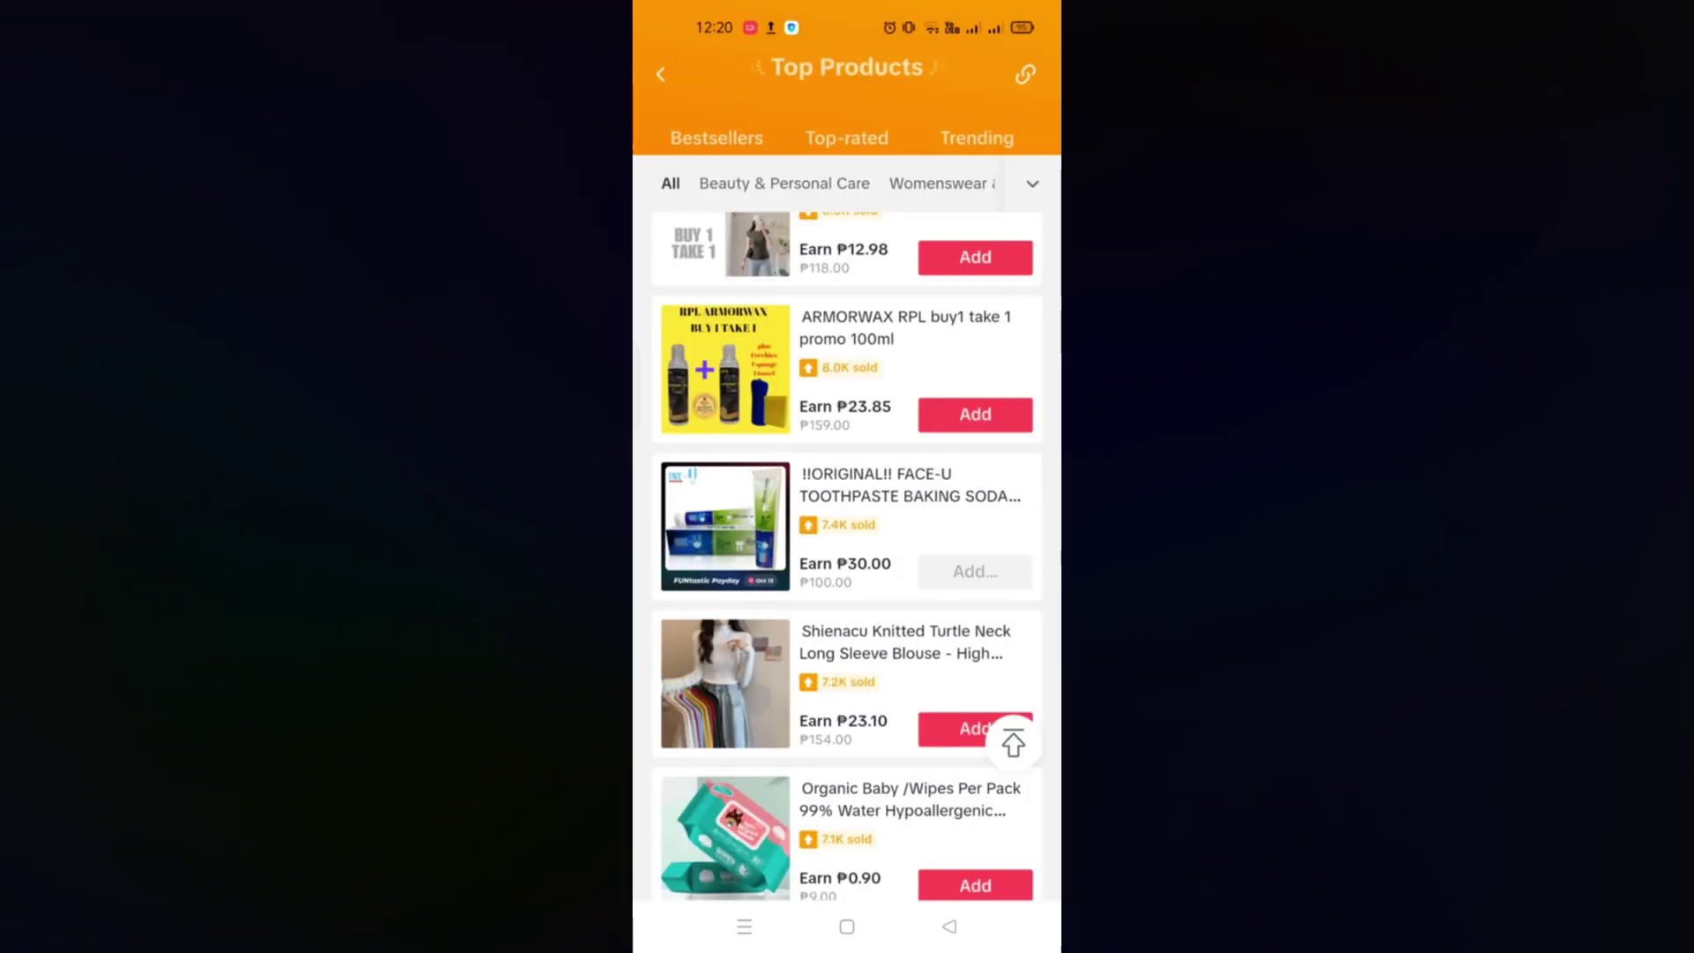
{"action": "scroll", "coordinate": [847, 530], "scroll_direction": "down", "scroll_amount": 3}
Add the Organic Baby Wipes and another top product, then view the Bestsellers ranking
{"action": "left_click", "coordinate": [975, 624]}
{"action": "scroll", "coordinate": [847, 530], "scroll_direction": "down", "scroll_amount": 3}
{"action": "left_click", "coordinate": [951, 669]}
{"action": "scroll", "coordinate": [848, 555], "scroll_direction": "down", "scroll_amount": 2}
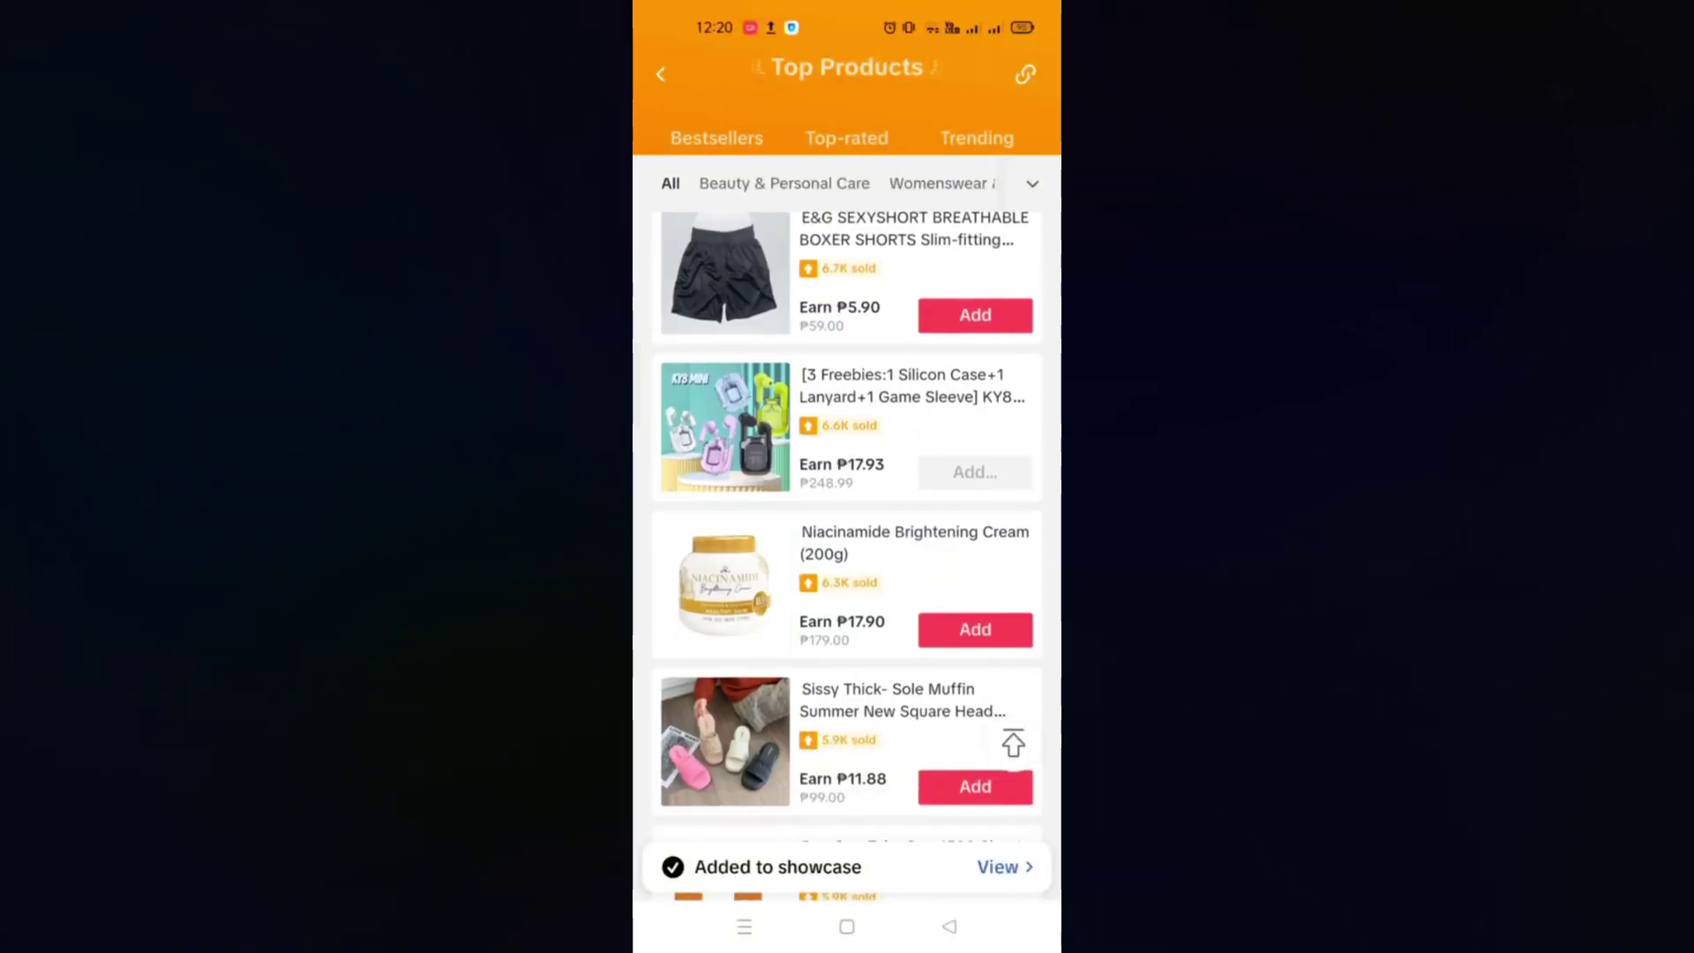
{"action": "left_click", "coordinate": [736, 142]}
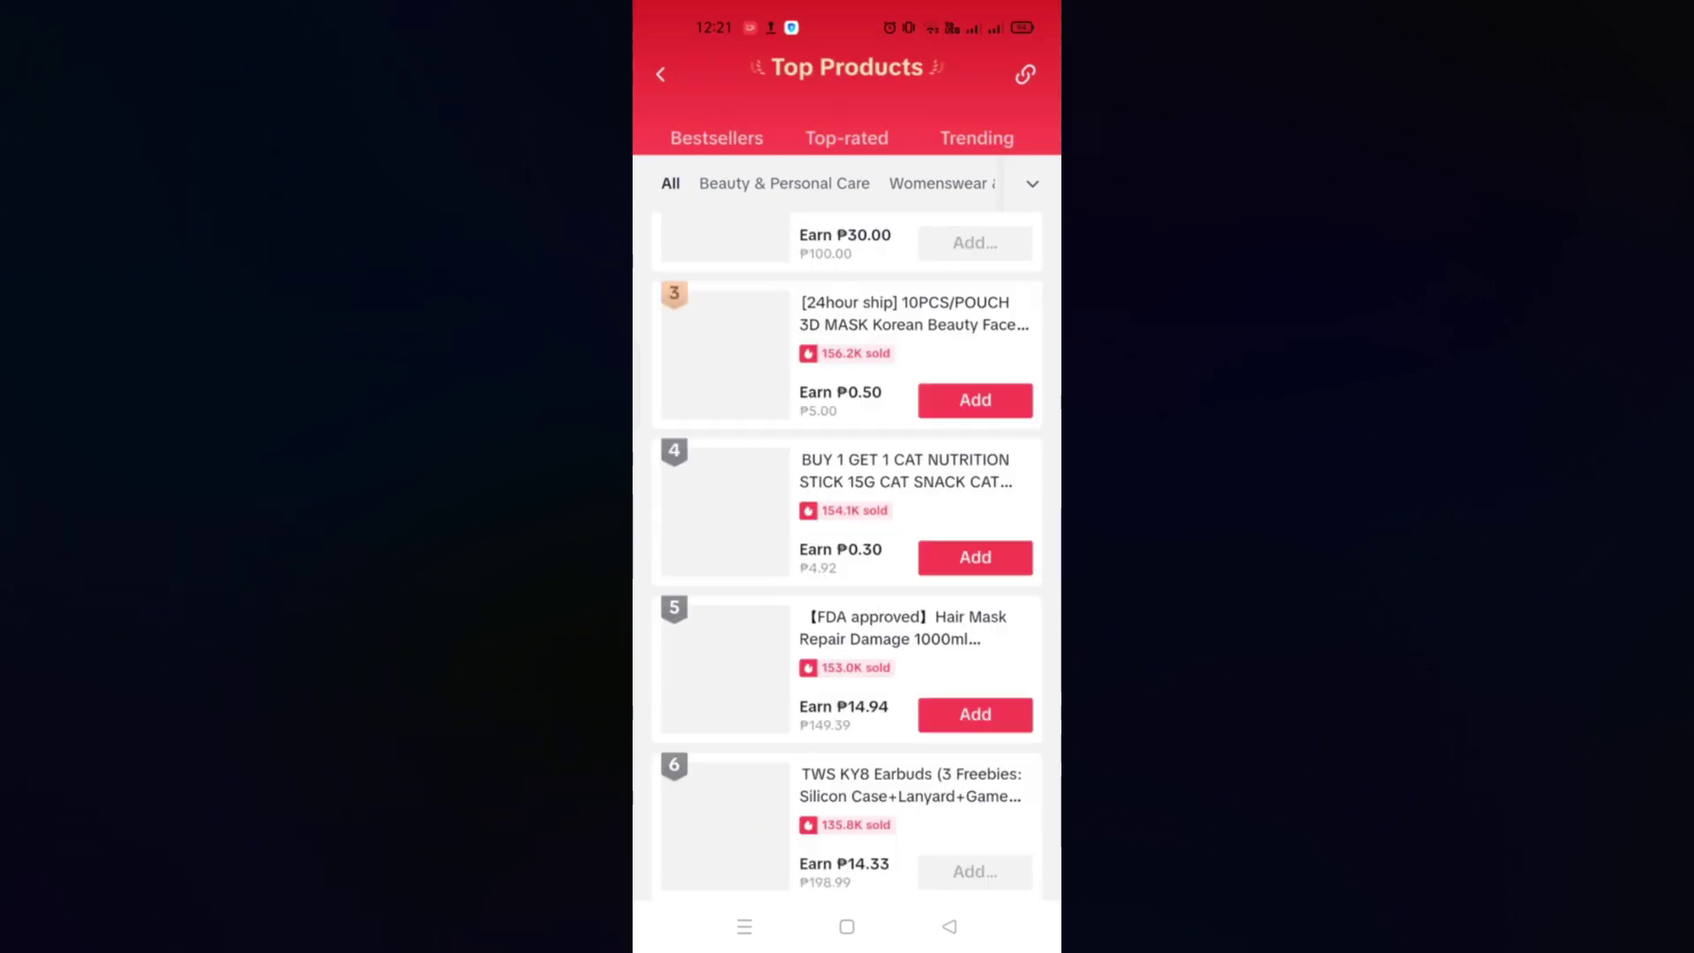
{"action": "scroll", "coordinate": [847, 555], "scroll_direction": "up", "scroll_amount": 5}
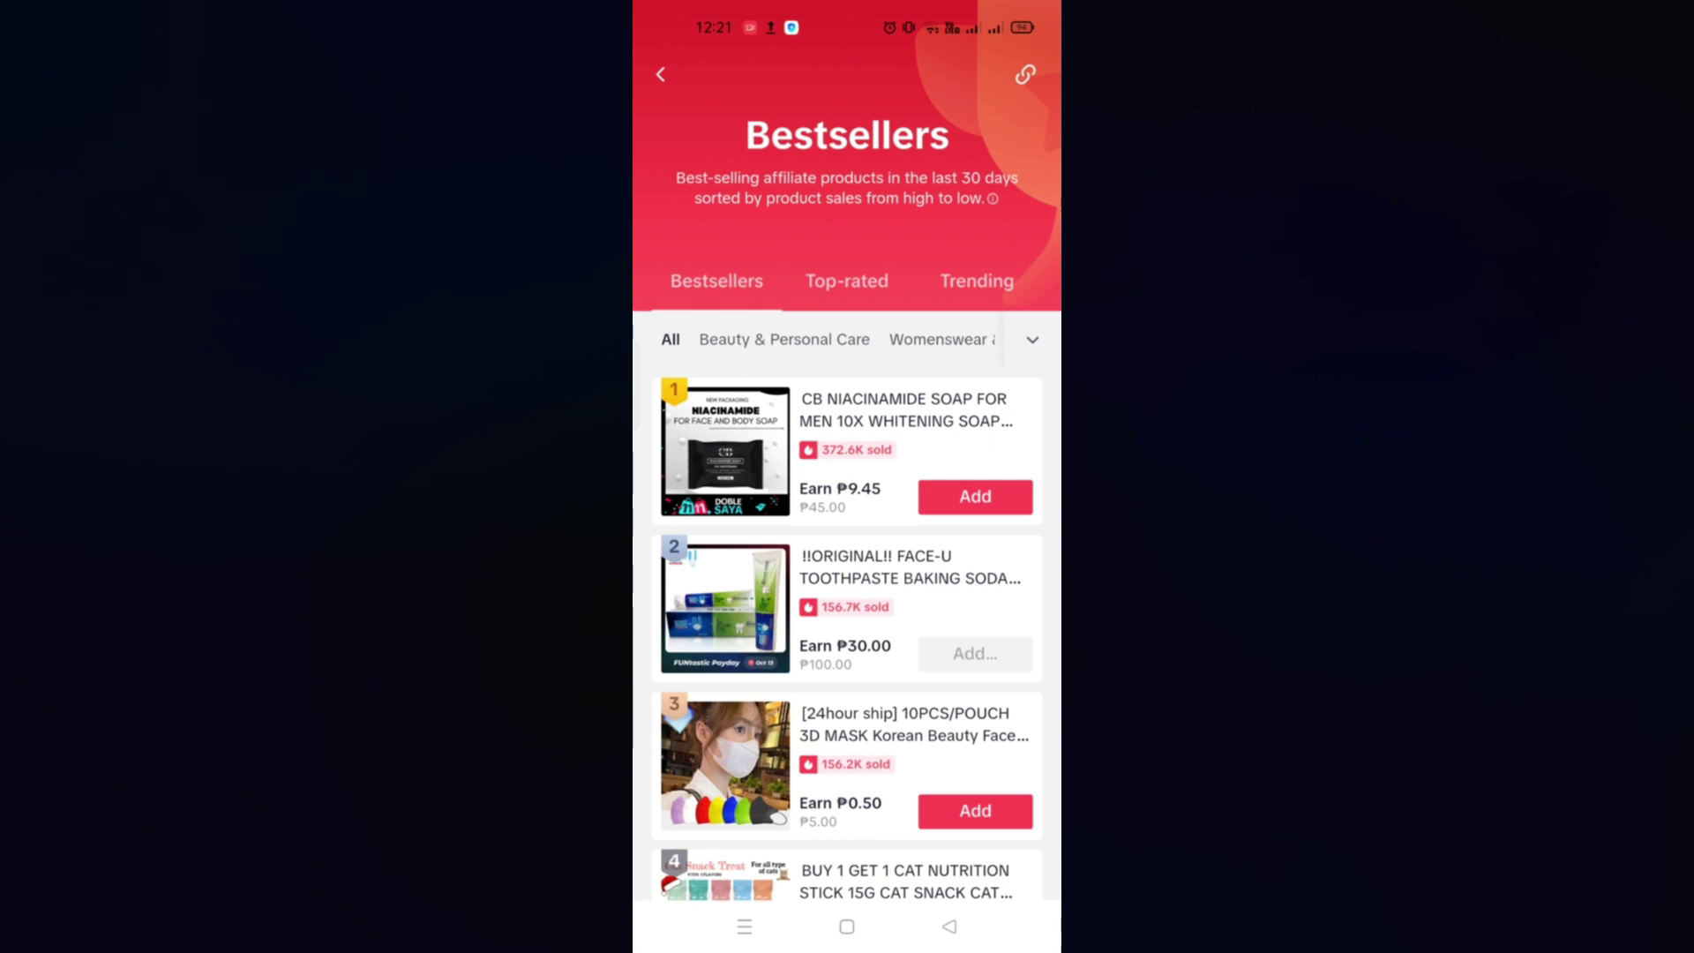
Add the top bestselling soap to the showcase and move to the Top-rated ranking
{"action": "left_click", "coordinate": [987, 503]}
{"action": "scroll", "coordinate": [847, 556], "scroll_direction": "down", "scroll_amount": 3}
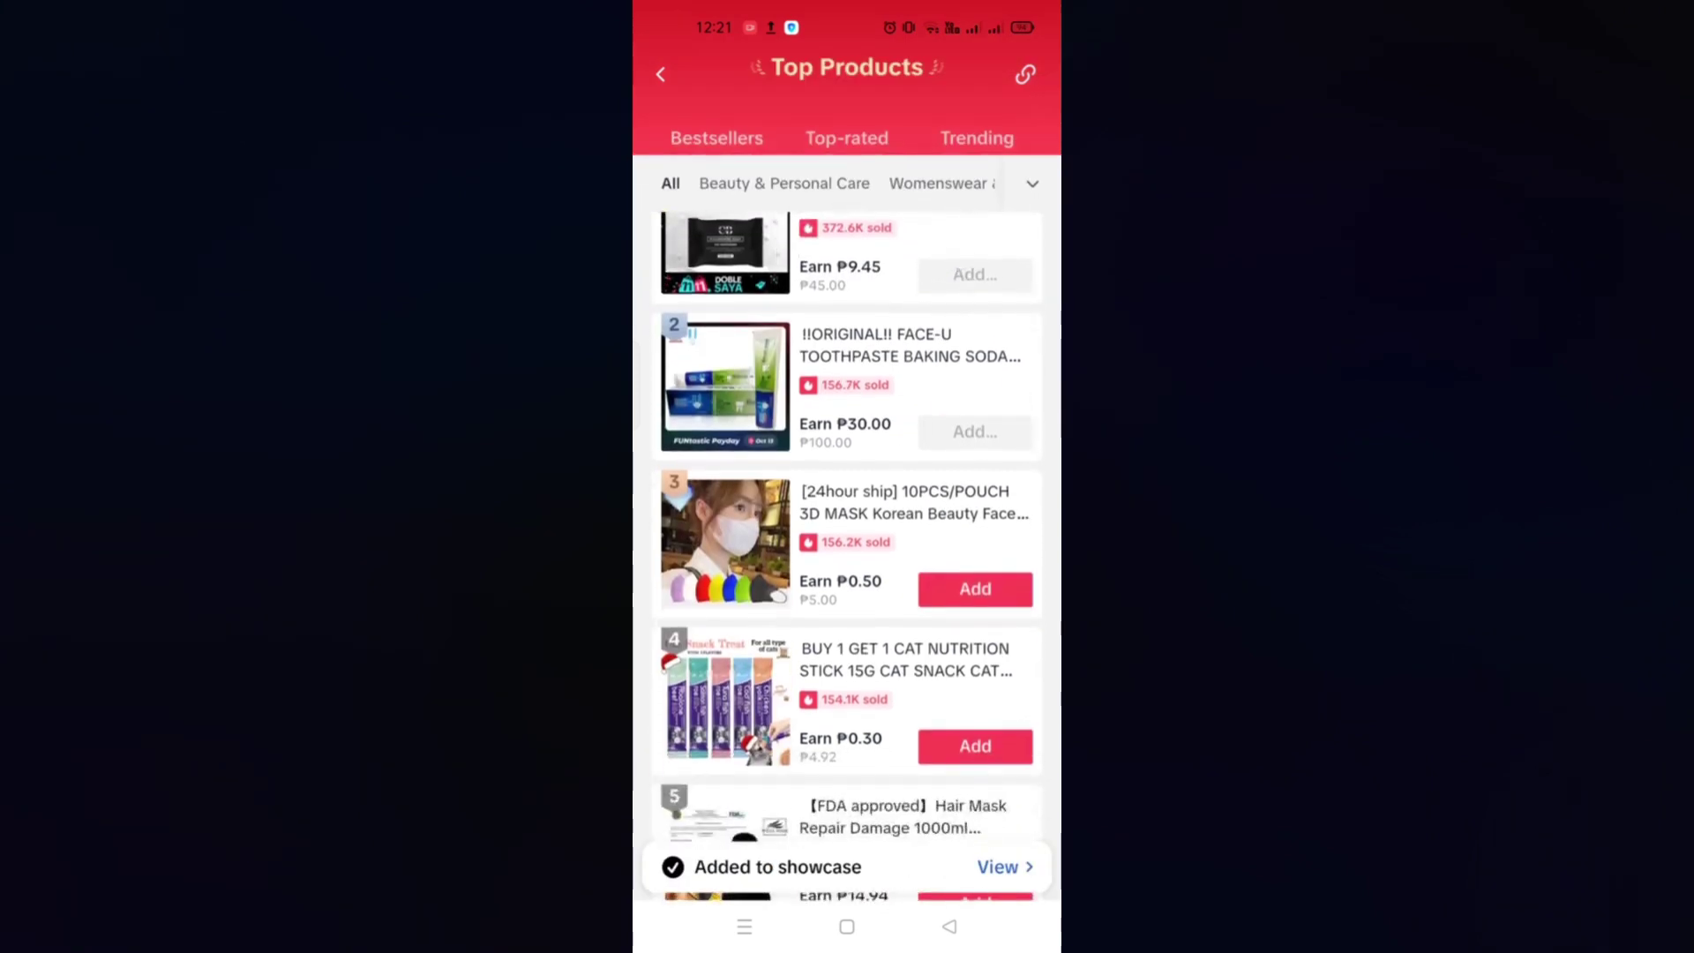
{"action": "scroll", "coordinate": [847, 556], "scroll_direction": "down", "scroll_amount": 2}
{"action": "scroll", "coordinate": [847, 530], "scroll_direction": "up", "scroll_amount": 3}
{"action": "left_click", "coordinate": [993, 283]}
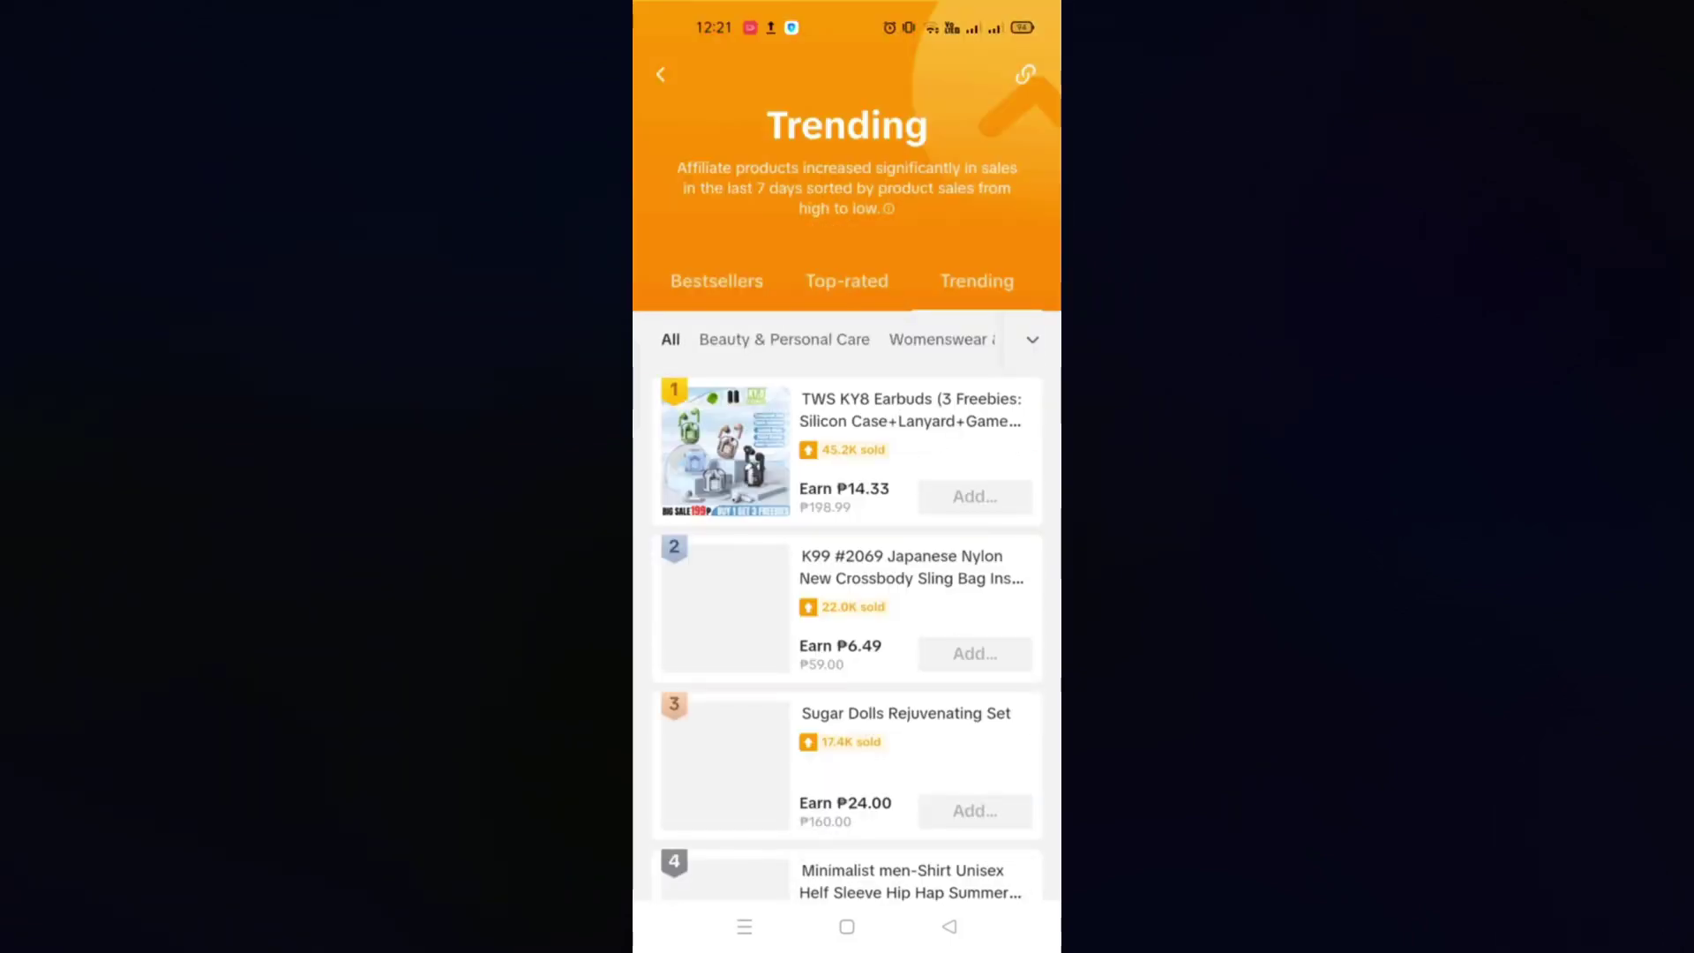
{"action": "left_click", "coordinate": [847, 281]}
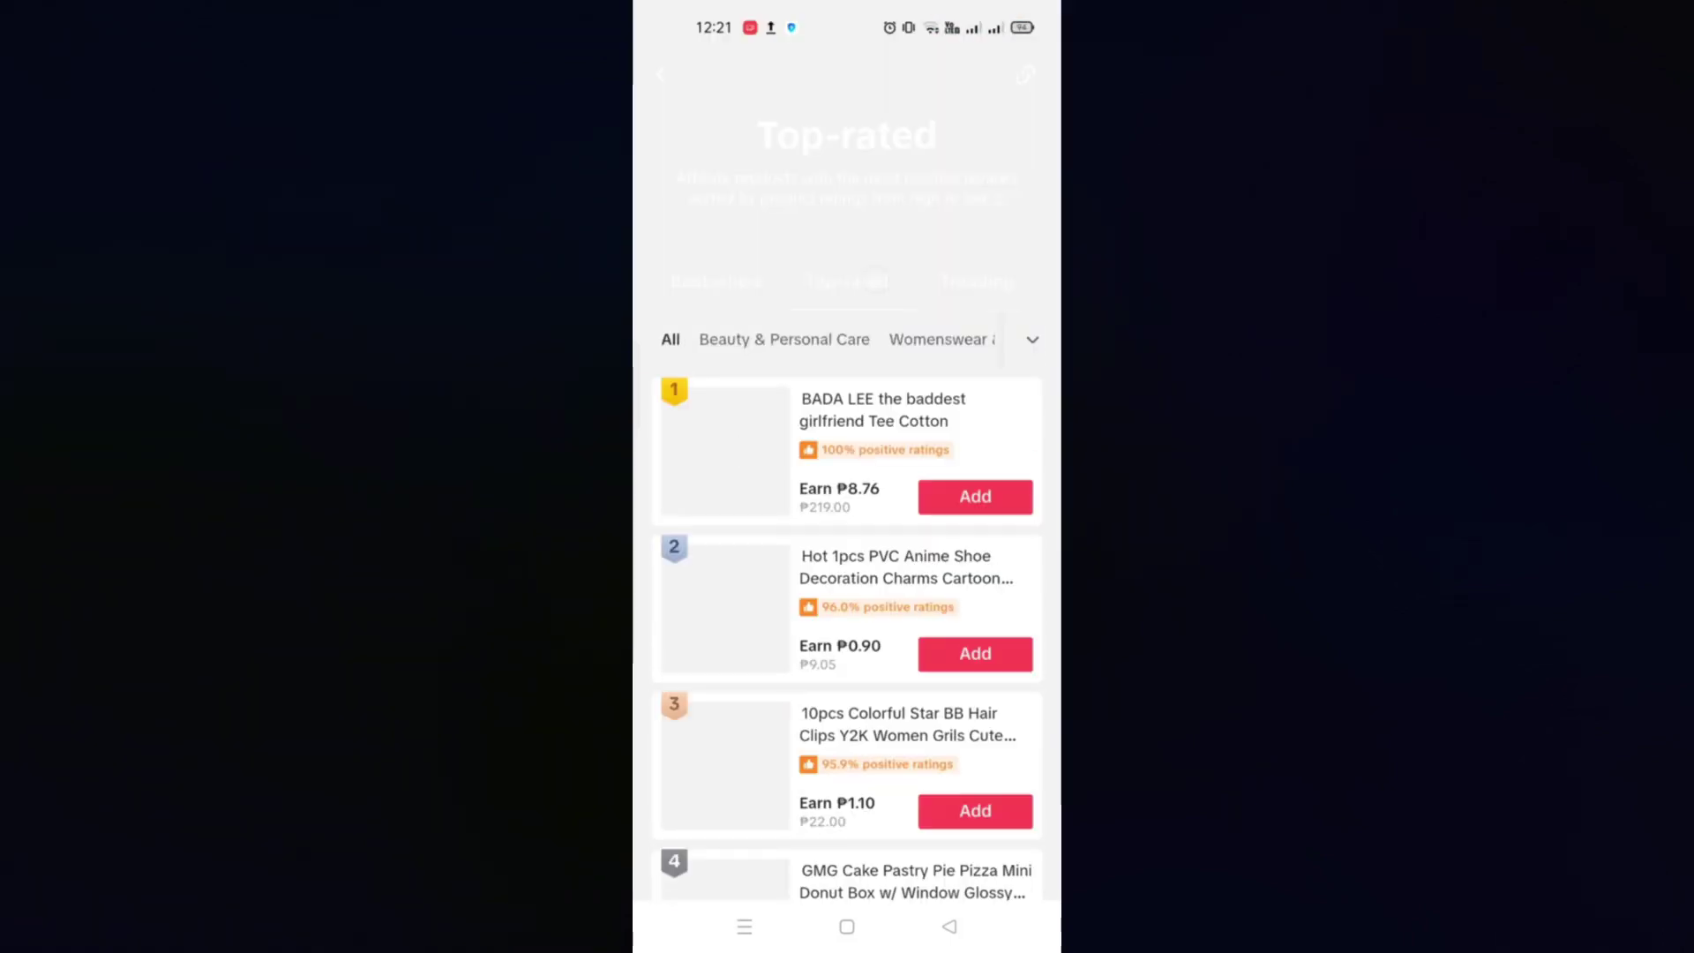
{"action": "scroll", "coordinate": [847, 557], "scroll_direction": "down", "scroll_amount": 2}
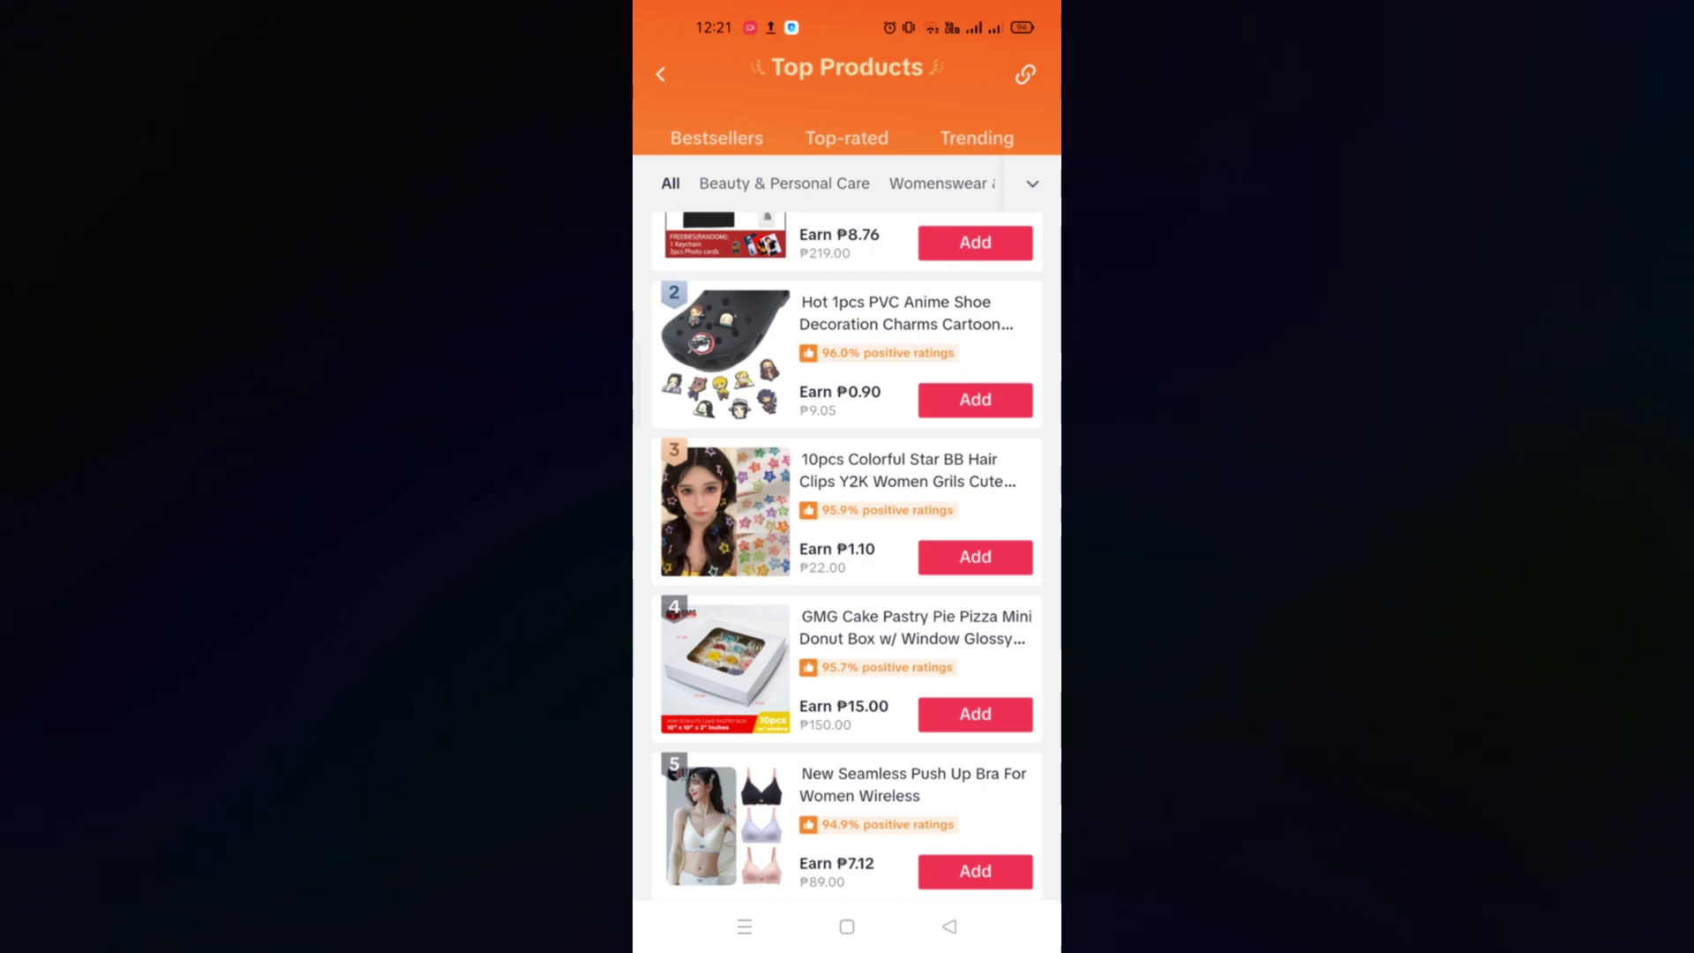
Add the anime shoe charms and star hair clips, then return to the TikTok Shop page
{"action": "left_click", "coordinate": [954, 400]}
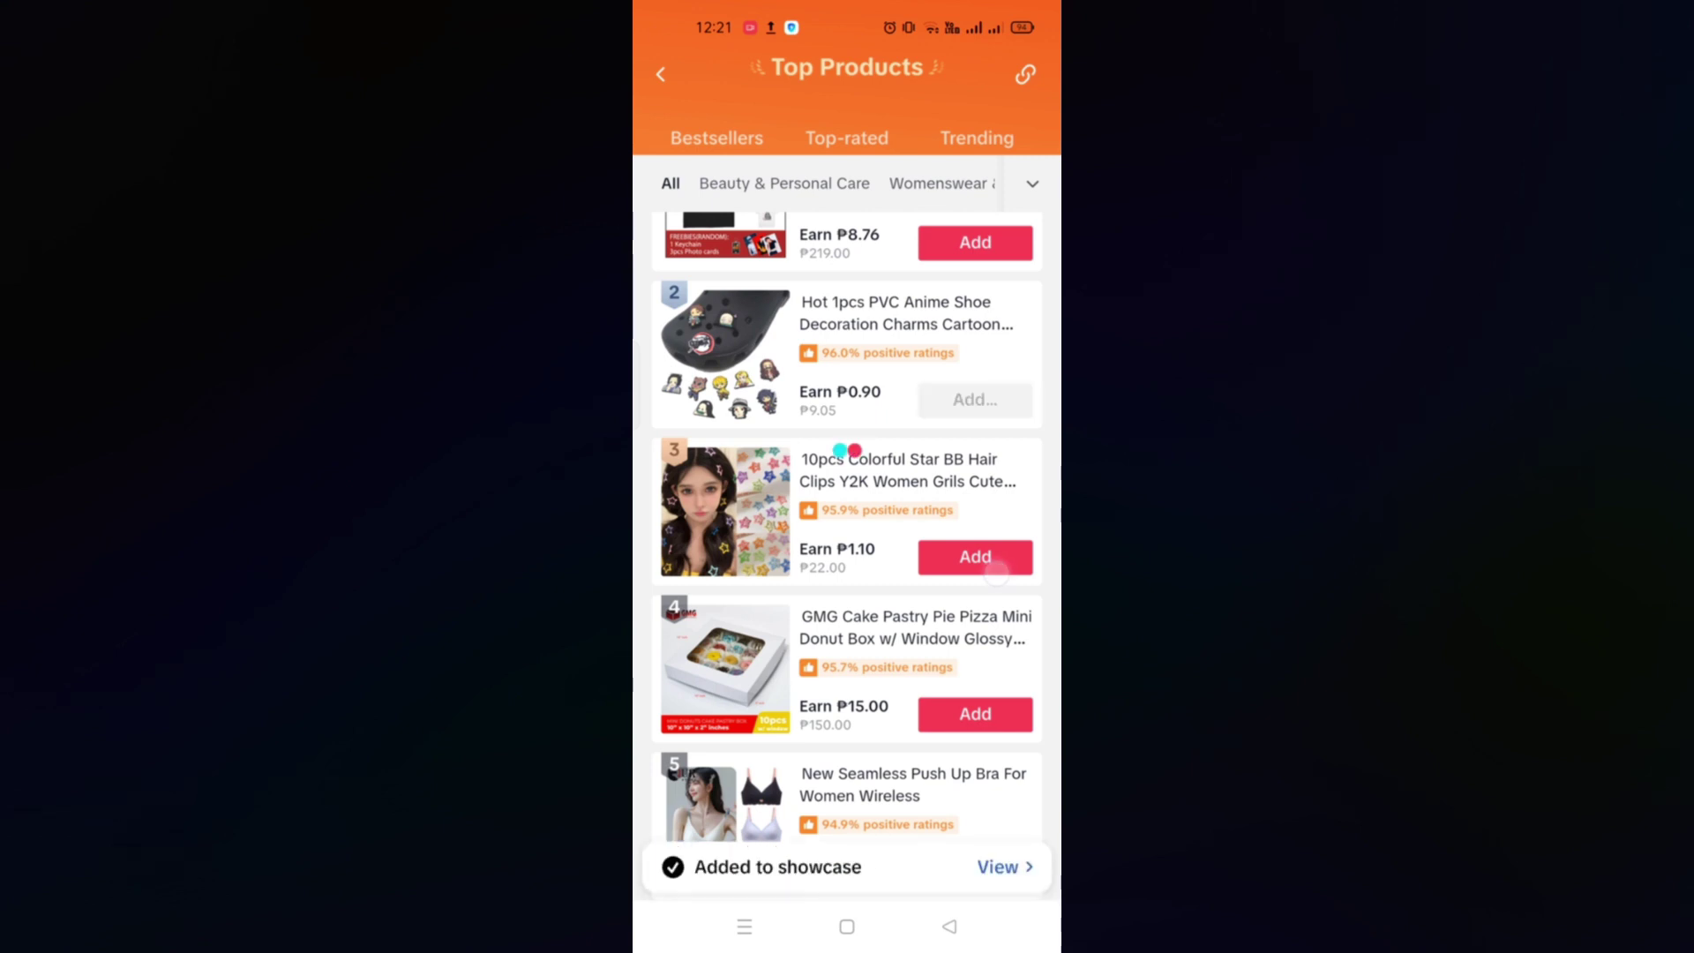
{"action": "left_click", "coordinate": [974, 557]}
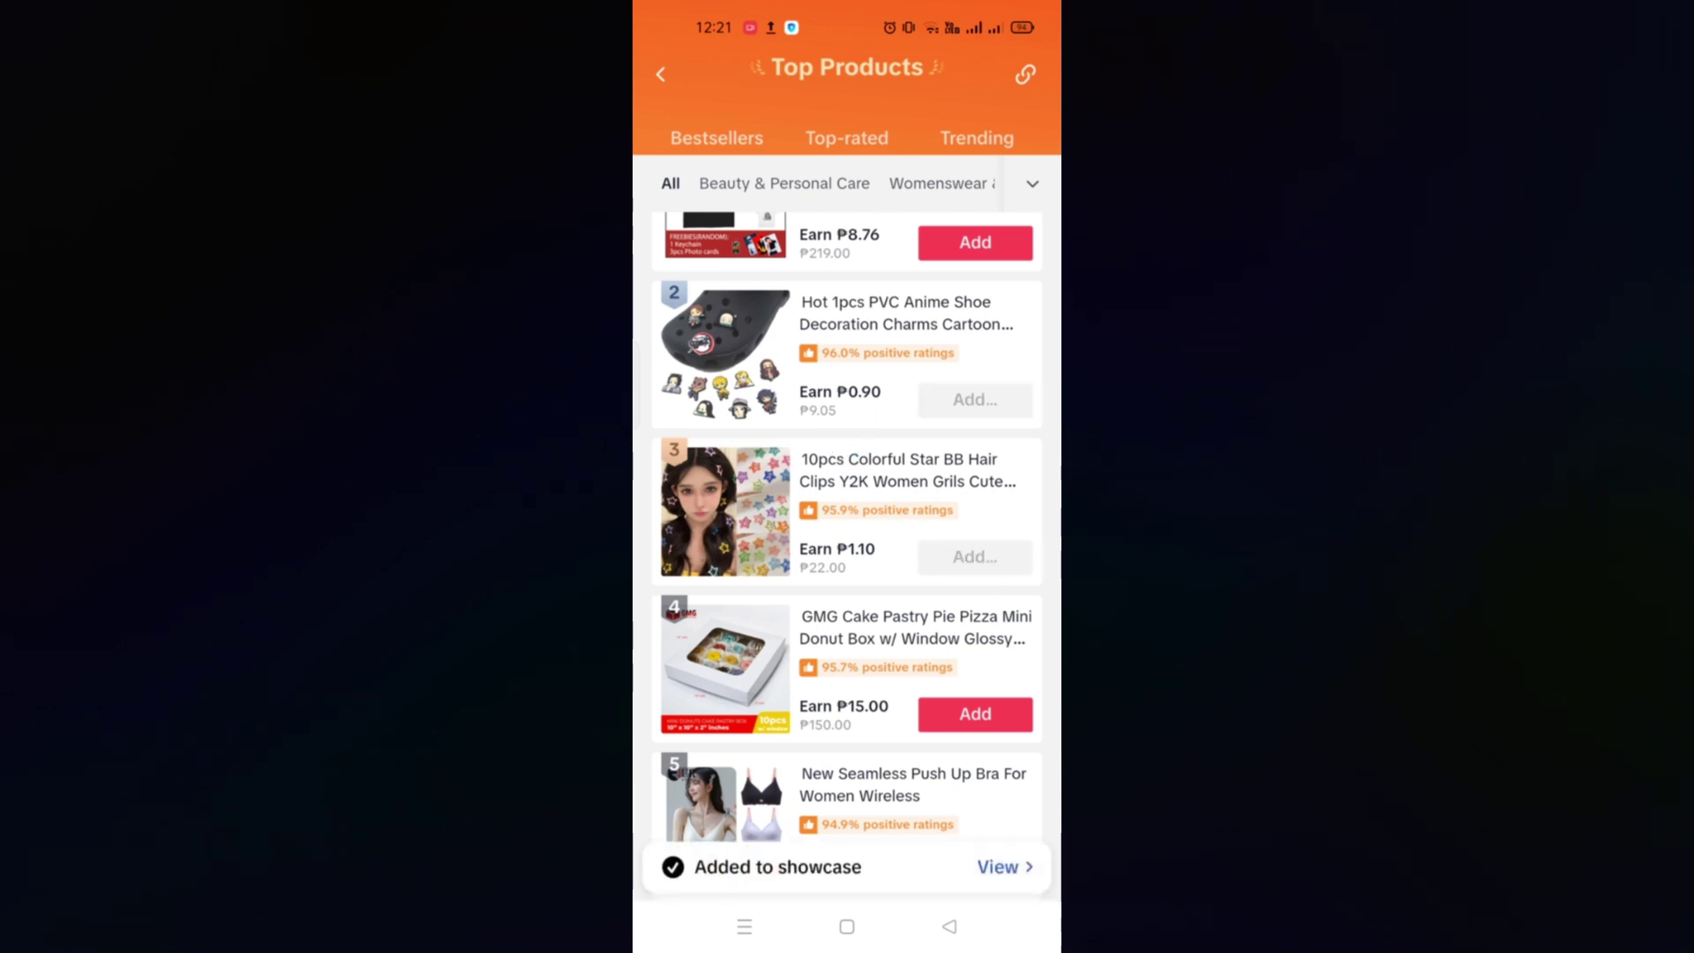
{"action": "left_click", "coordinate": [949, 926]}
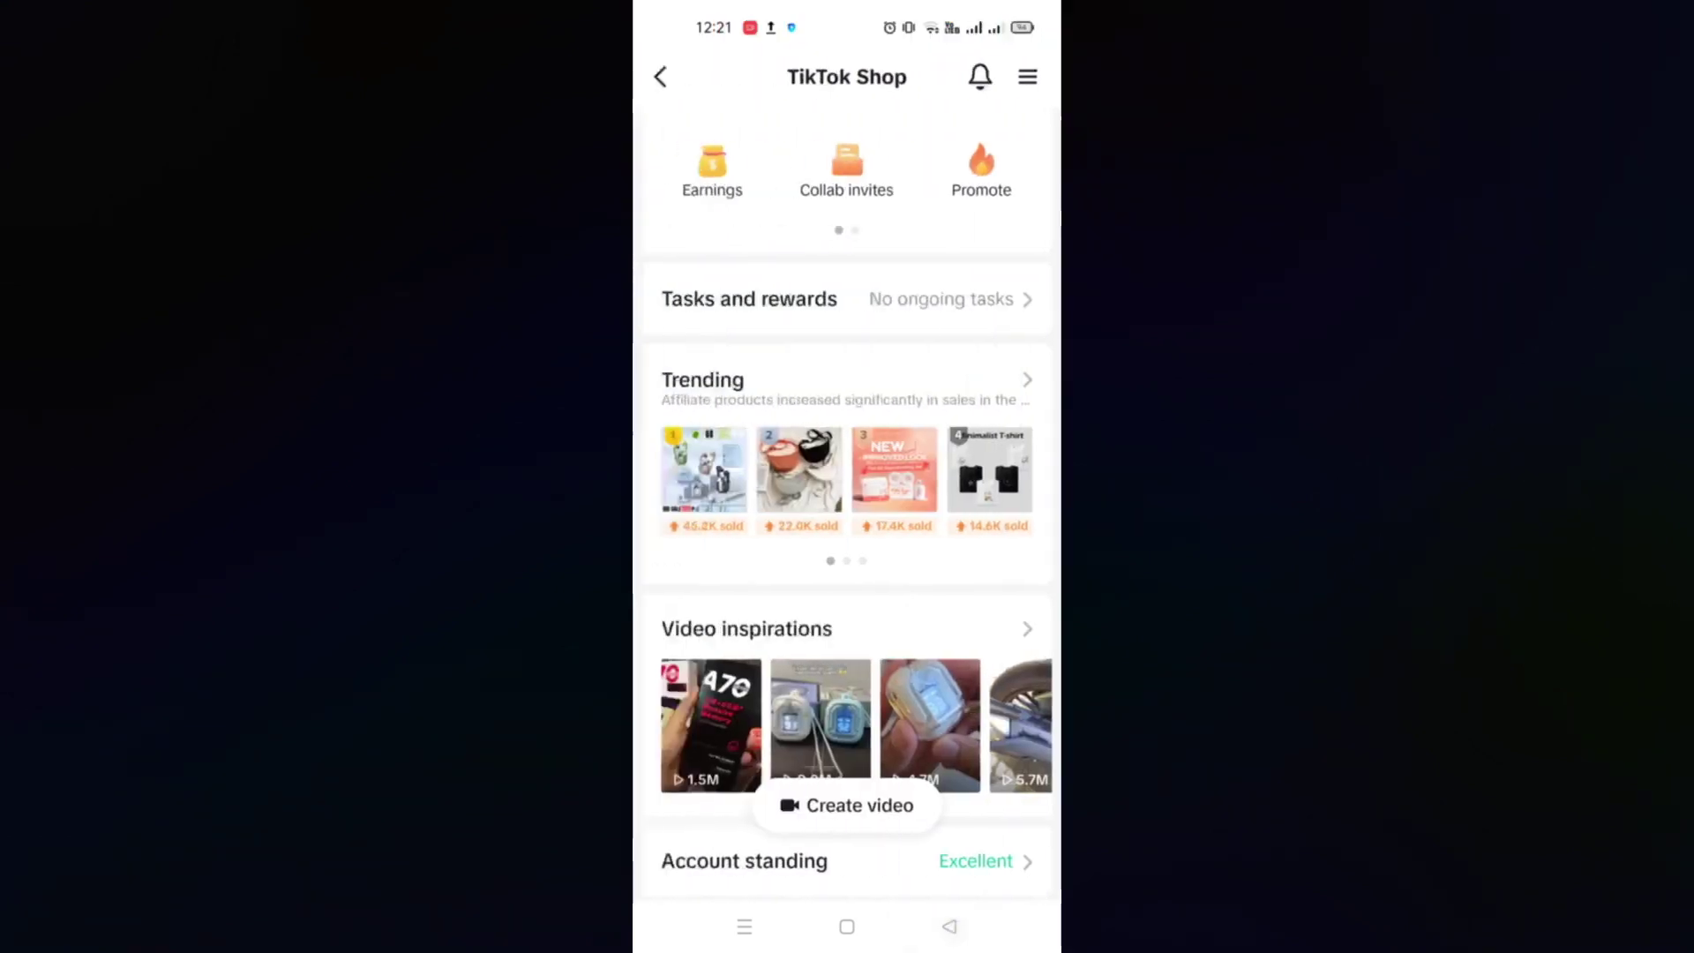
{"action": "scroll", "coordinate": [847, 529], "scroll_direction": "up", "scroll_amount": 5}
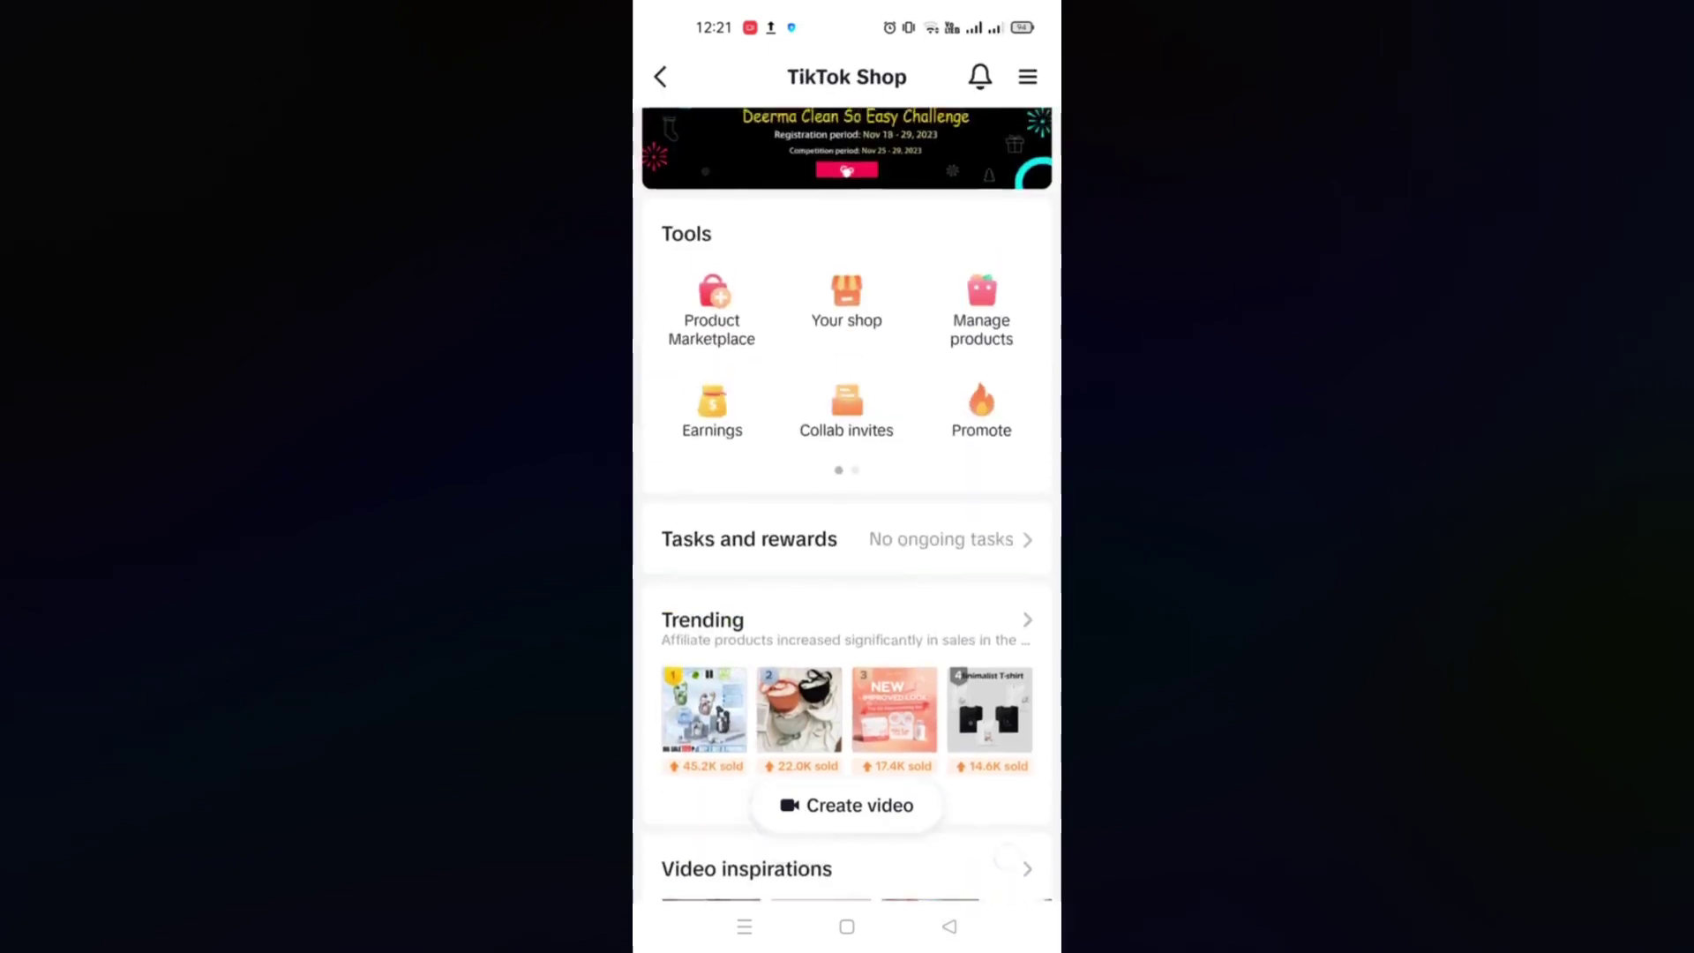
Search the Product Marketplace for 'jacket' and add the Christmas cardigan set and SUNSHY windbreaker
{"action": "left_click", "coordinate": [1006, 447]}
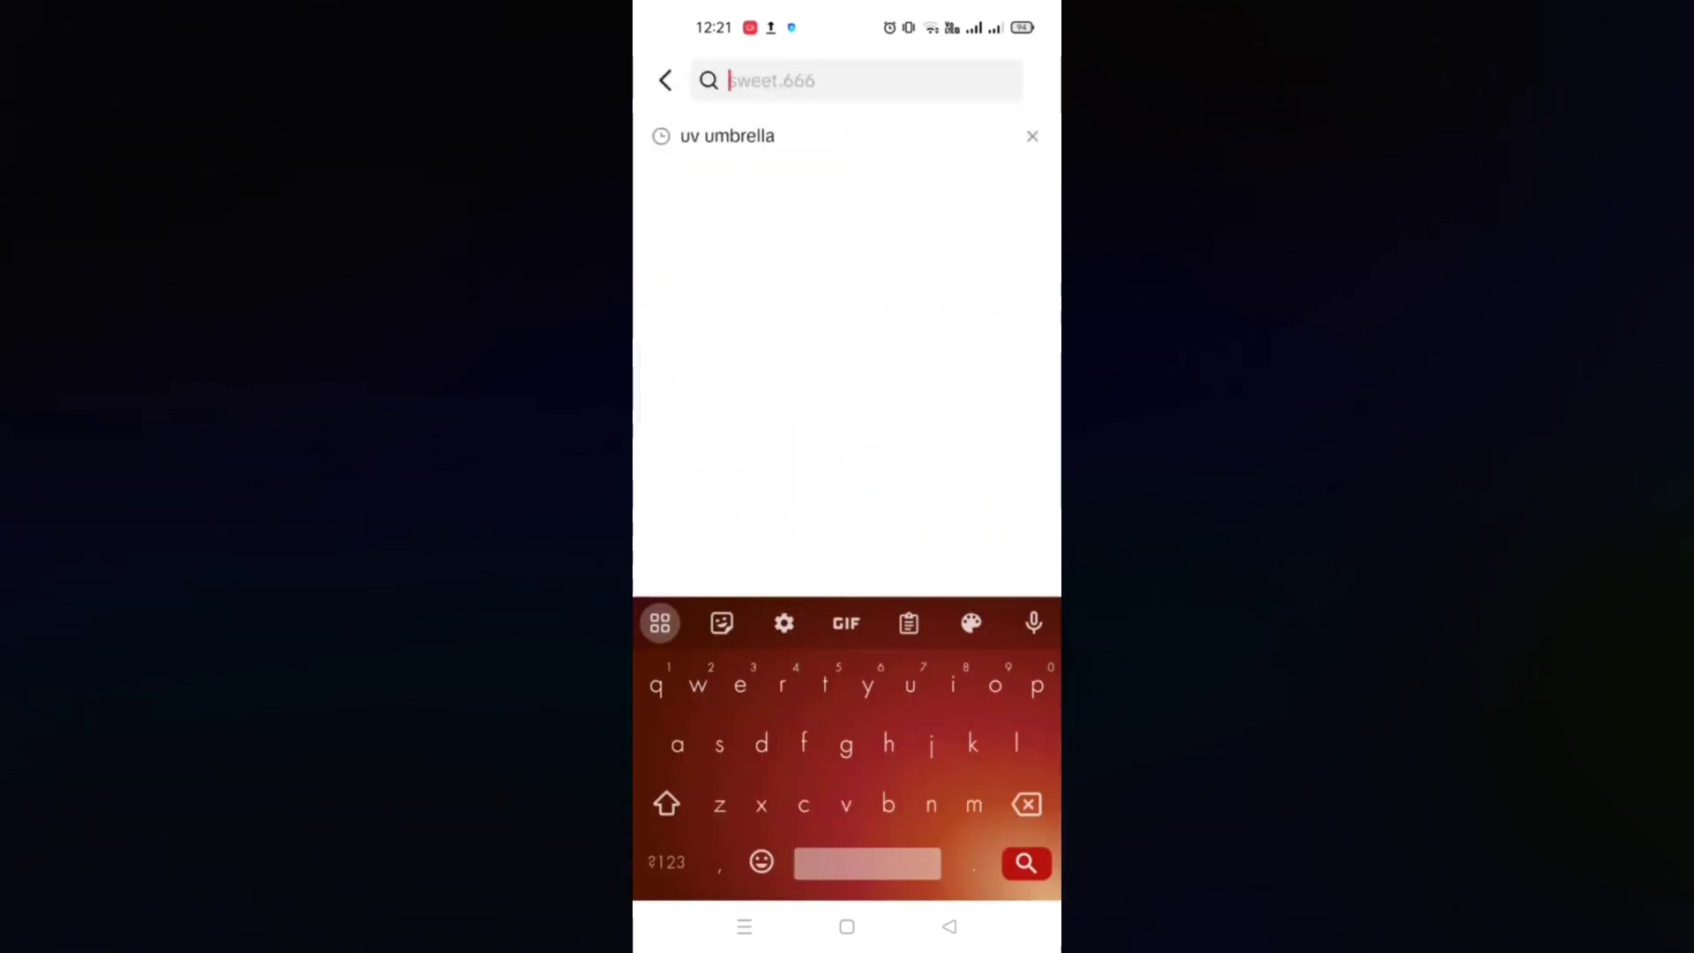
{"action": "type", "text": "jacket"}
{"action": "left_click", "coordinate": [1025, 863]}
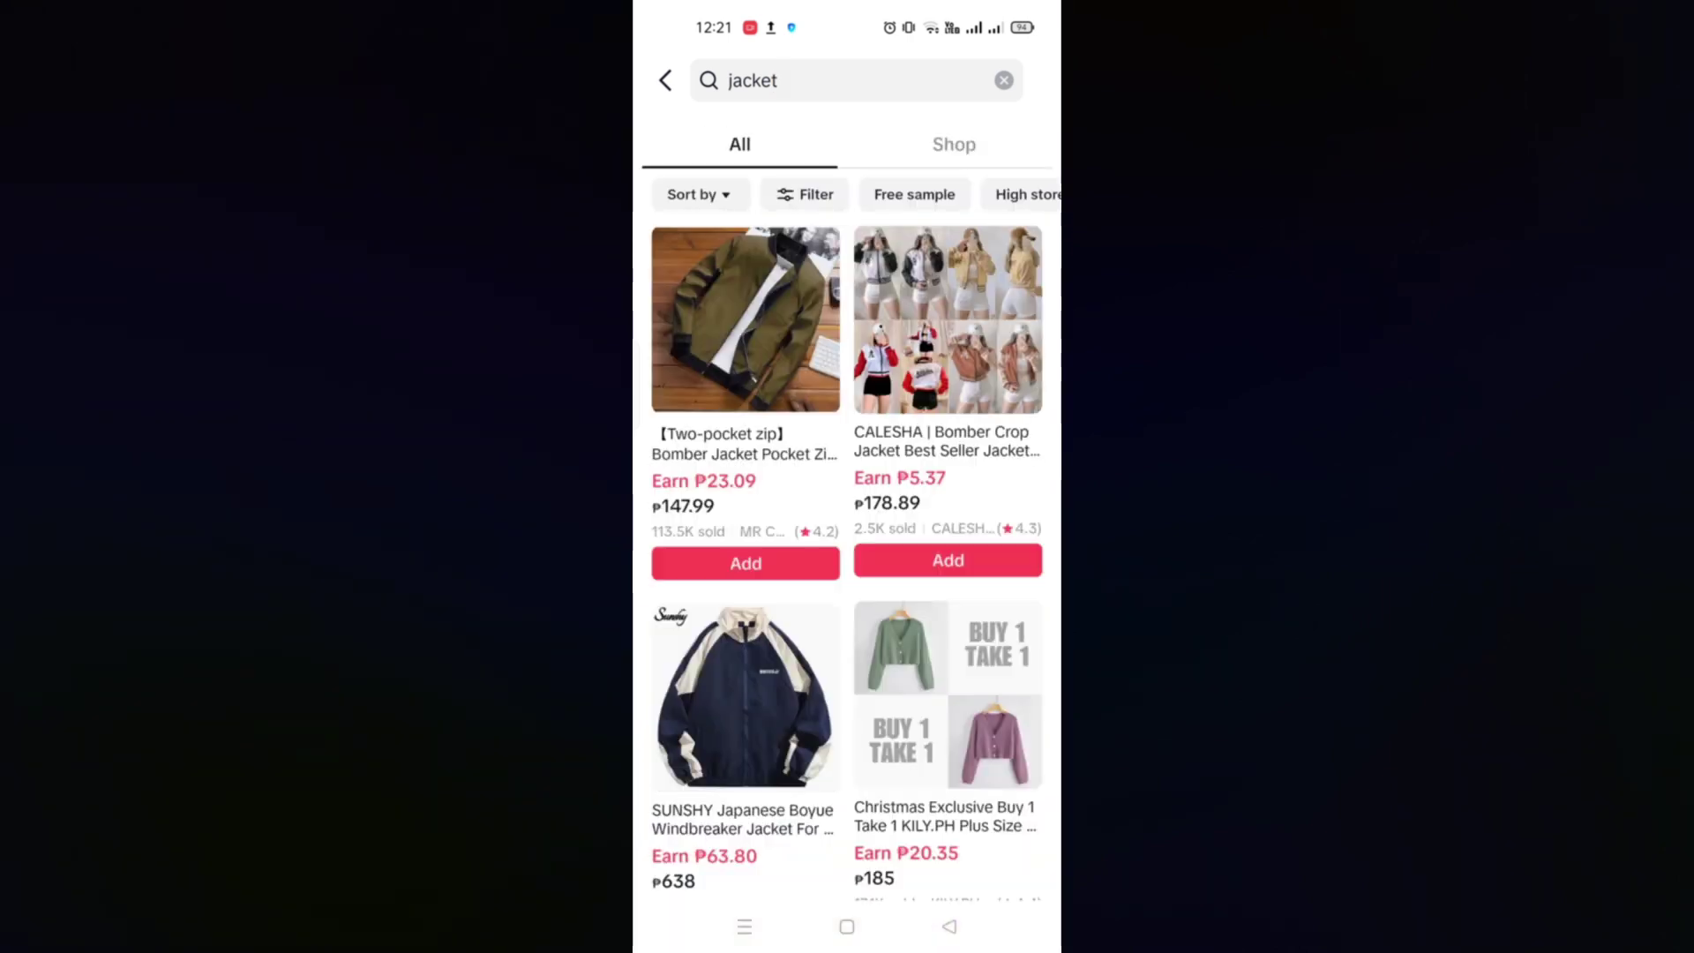
{"action": "scroll", "coordinate": [847, 556], "scroll_direction": "down", "scroll_amount": 2}
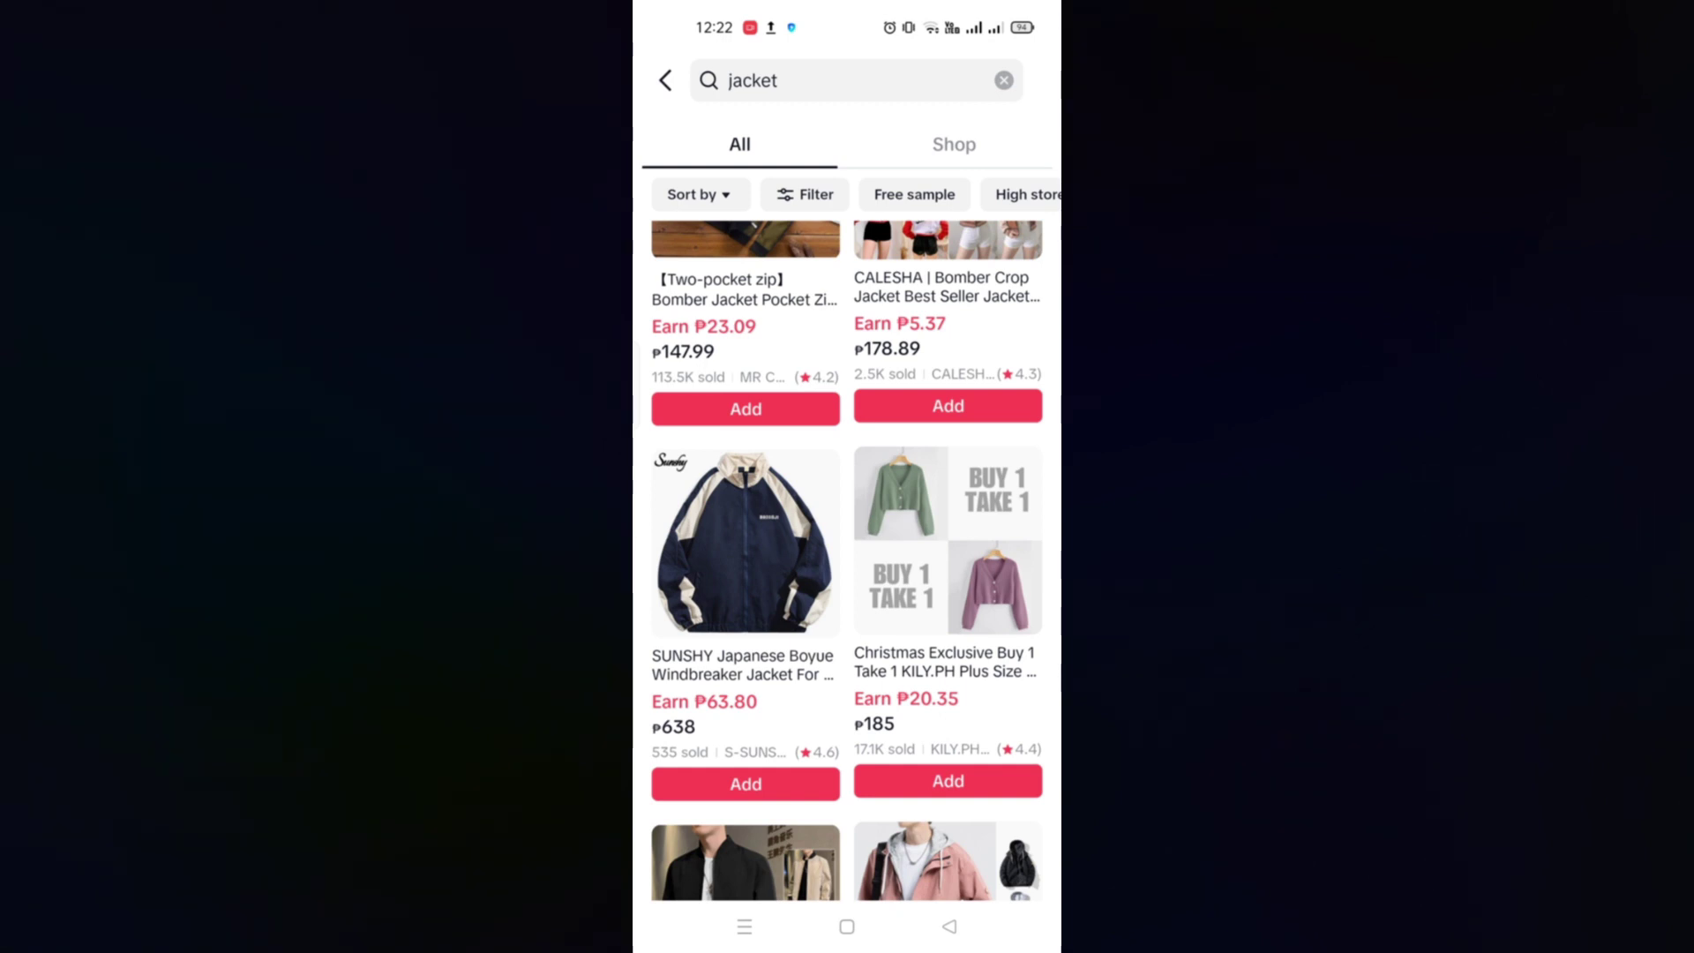
{"action": "left_click", "coordinate": [937, 782]}
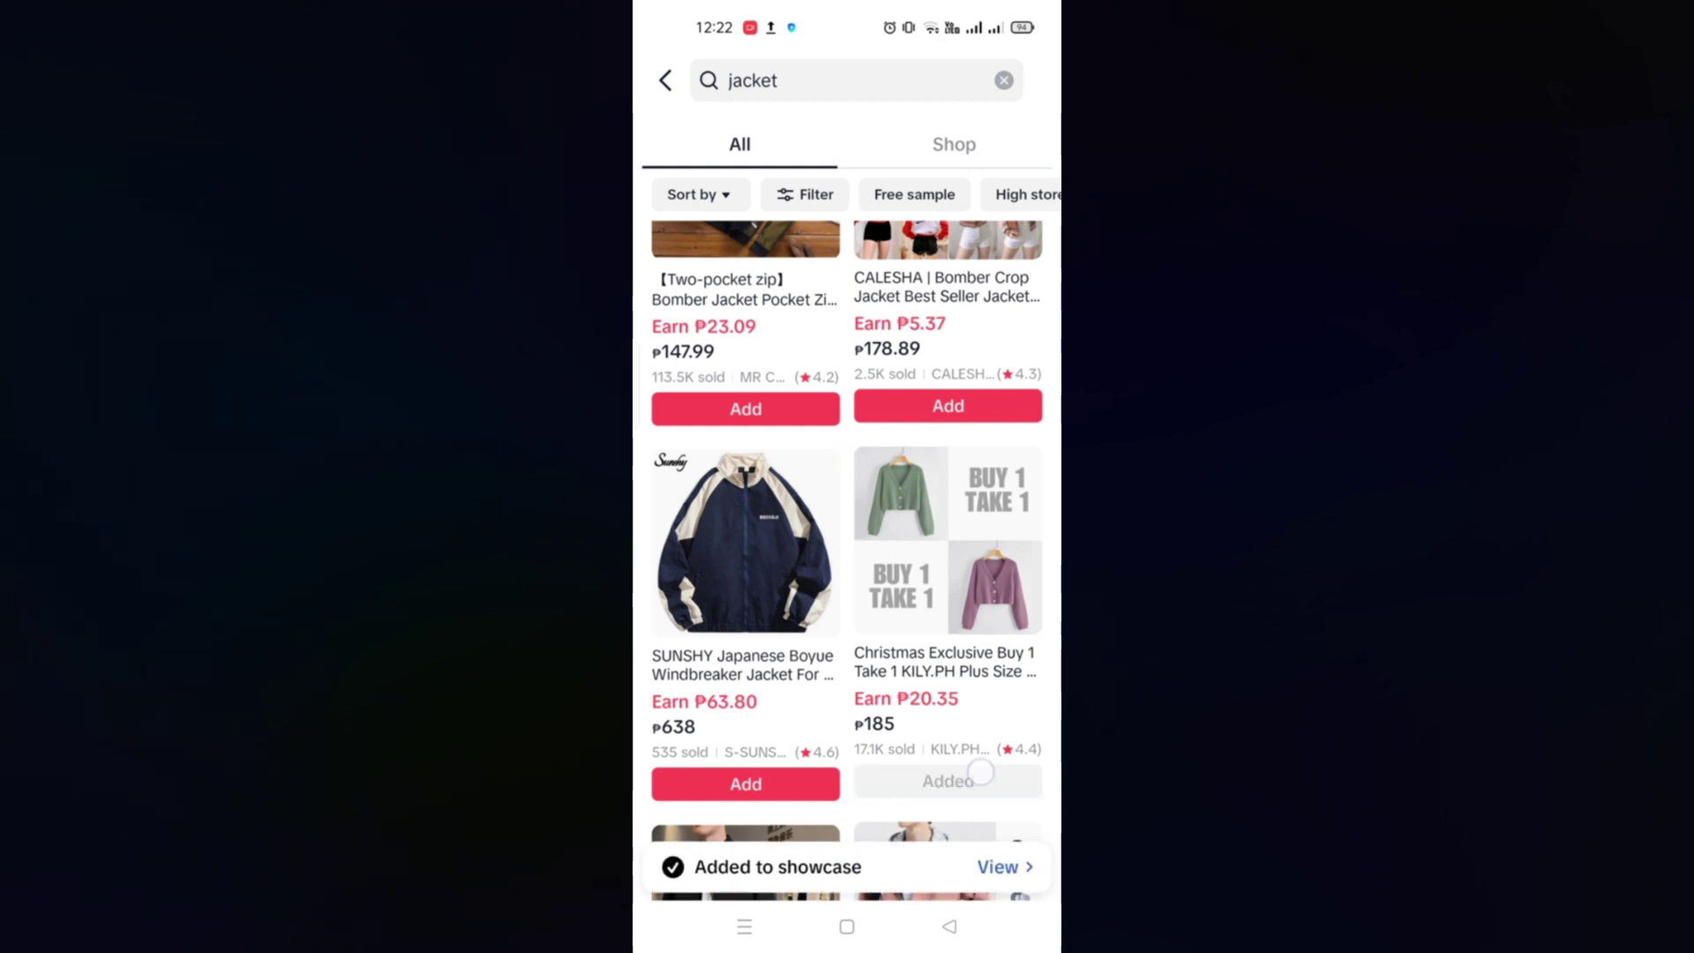
{"action": "scroll", "coordinate": [848, 531], "scroll_direction": "down", "scroll_amount": 3}
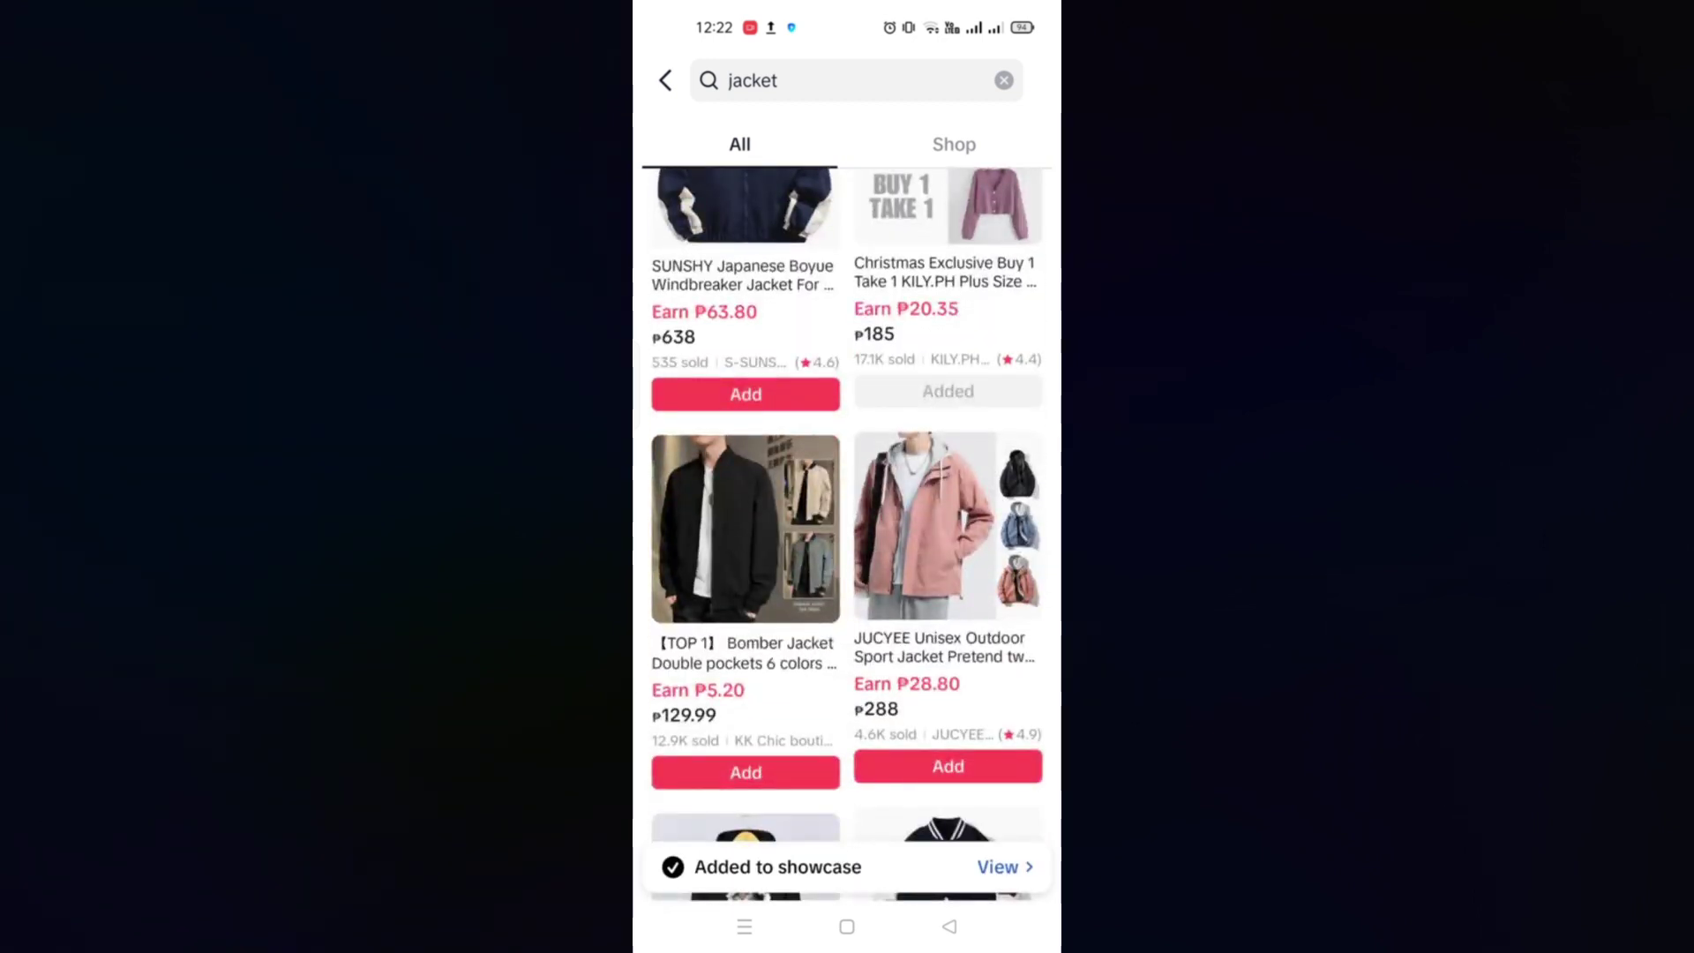
{"action": "scroll", "coordinate": [847, 529], "scroll_direction": "up", "scroll_amount": 1}
{"action": "left_click", "coordinate": [745, 483]}
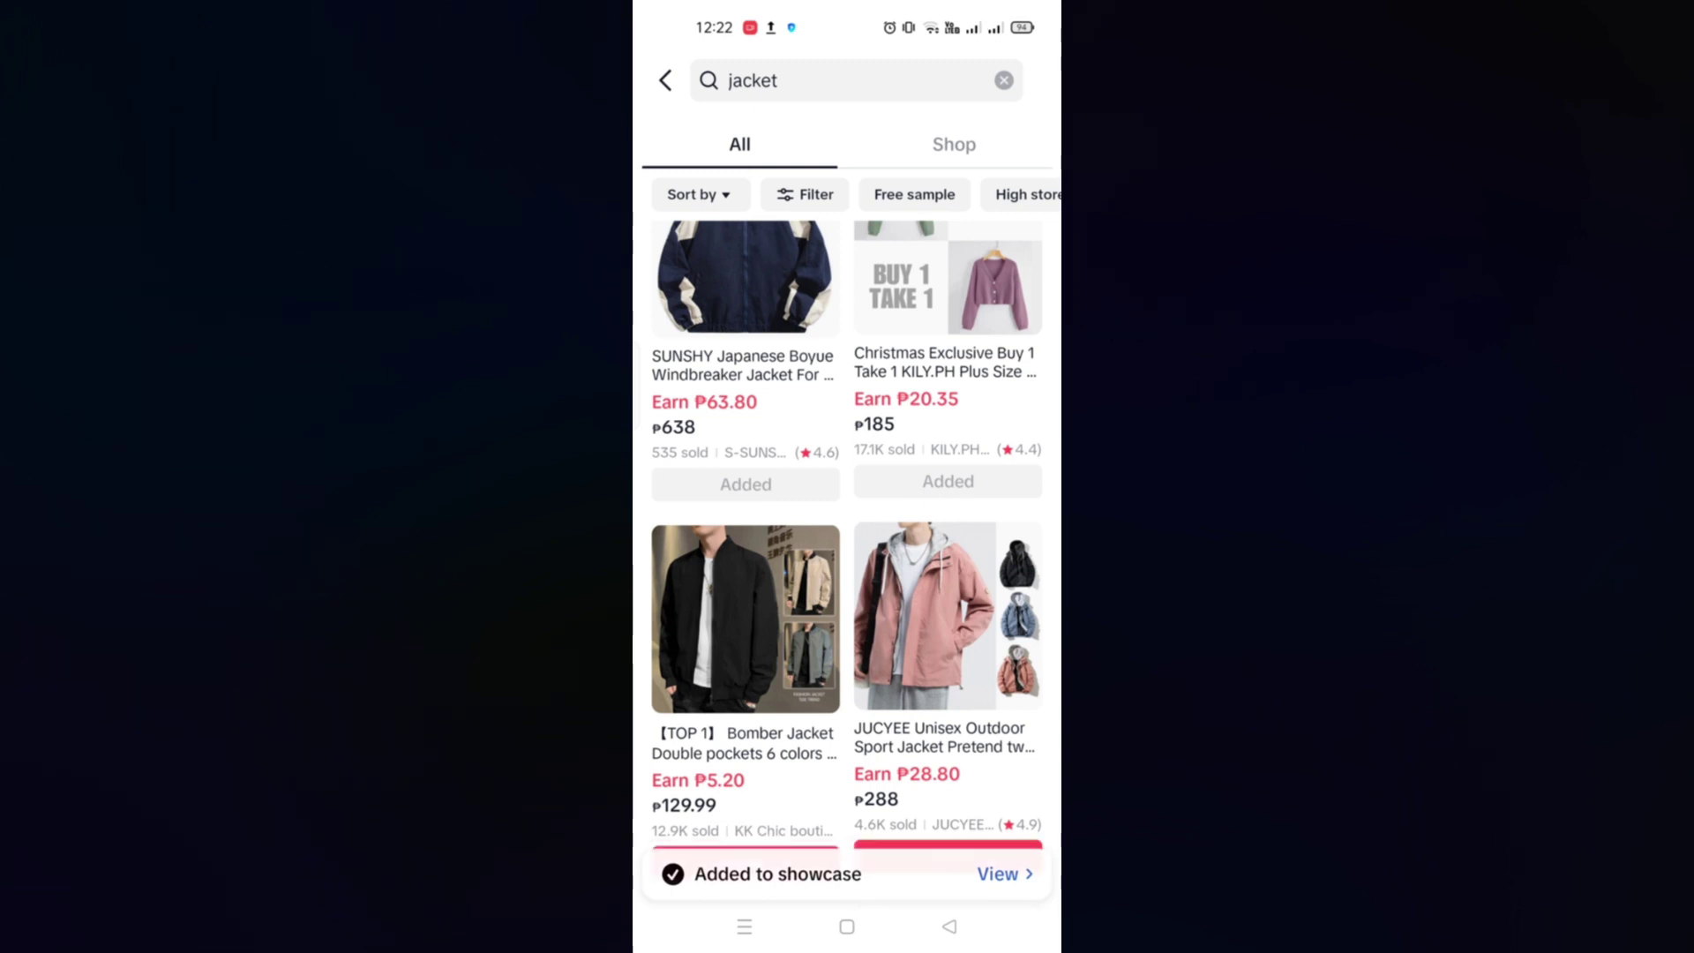
Go back to the TikTok Shop tools page and scroll through the Showcase product list
{"action": "left_click", "coordinate": [948, 927]}
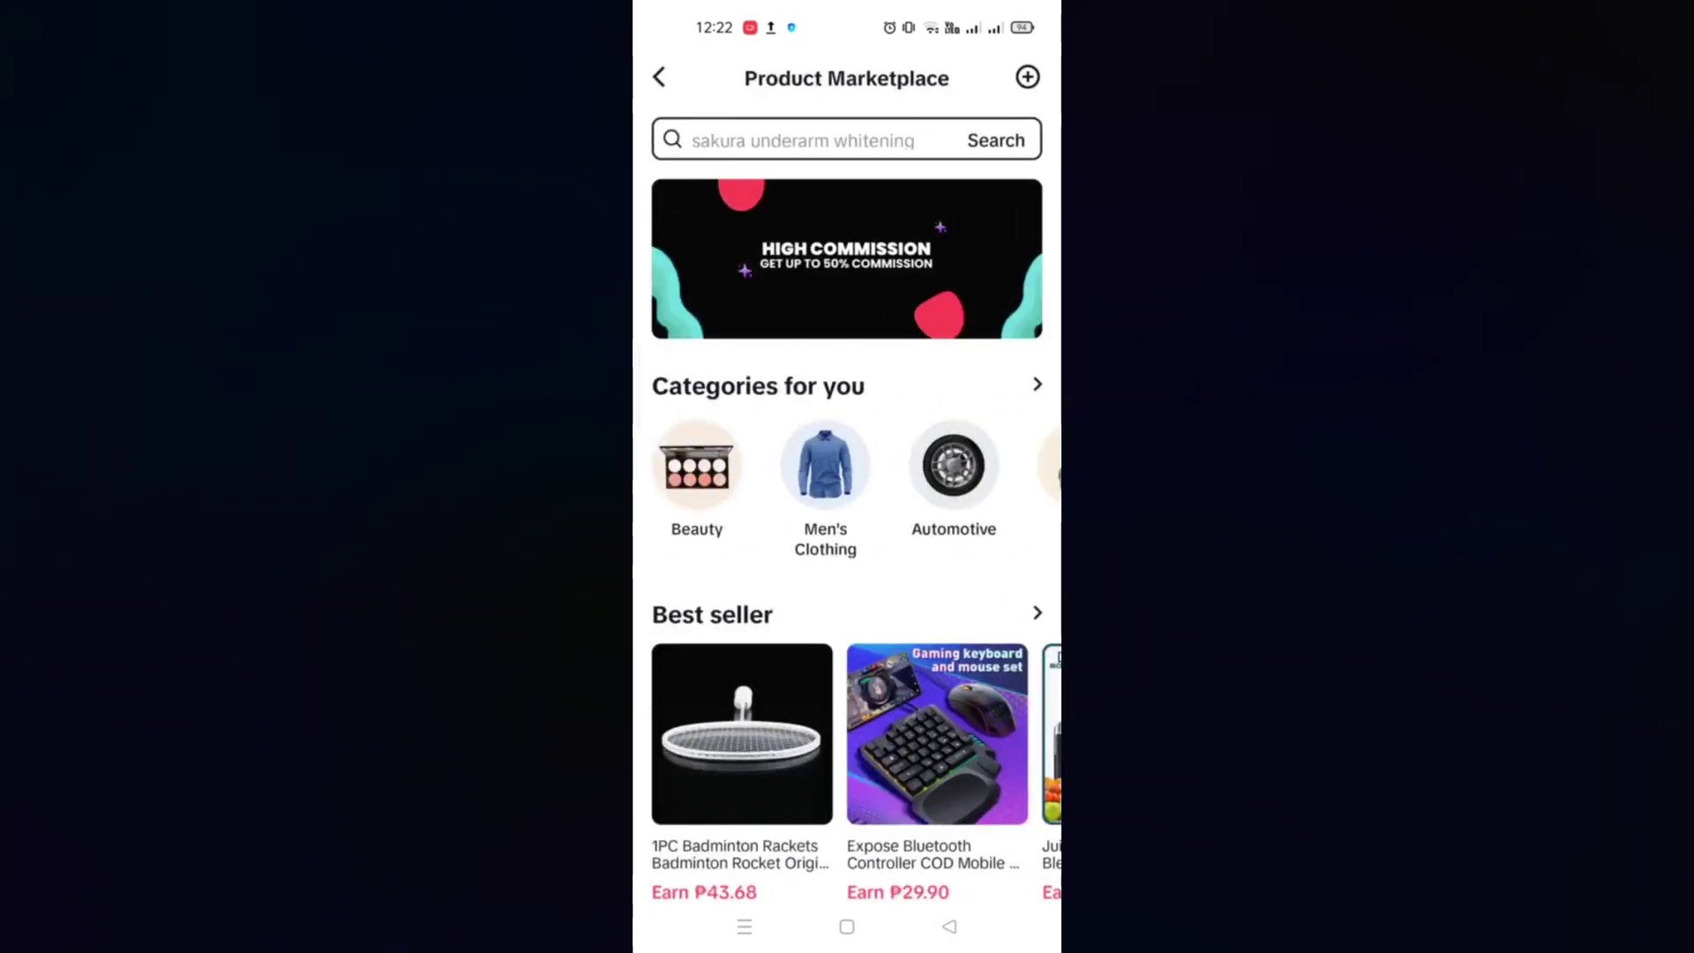
{"action": "left_click", "coordinate": [949, 926]}
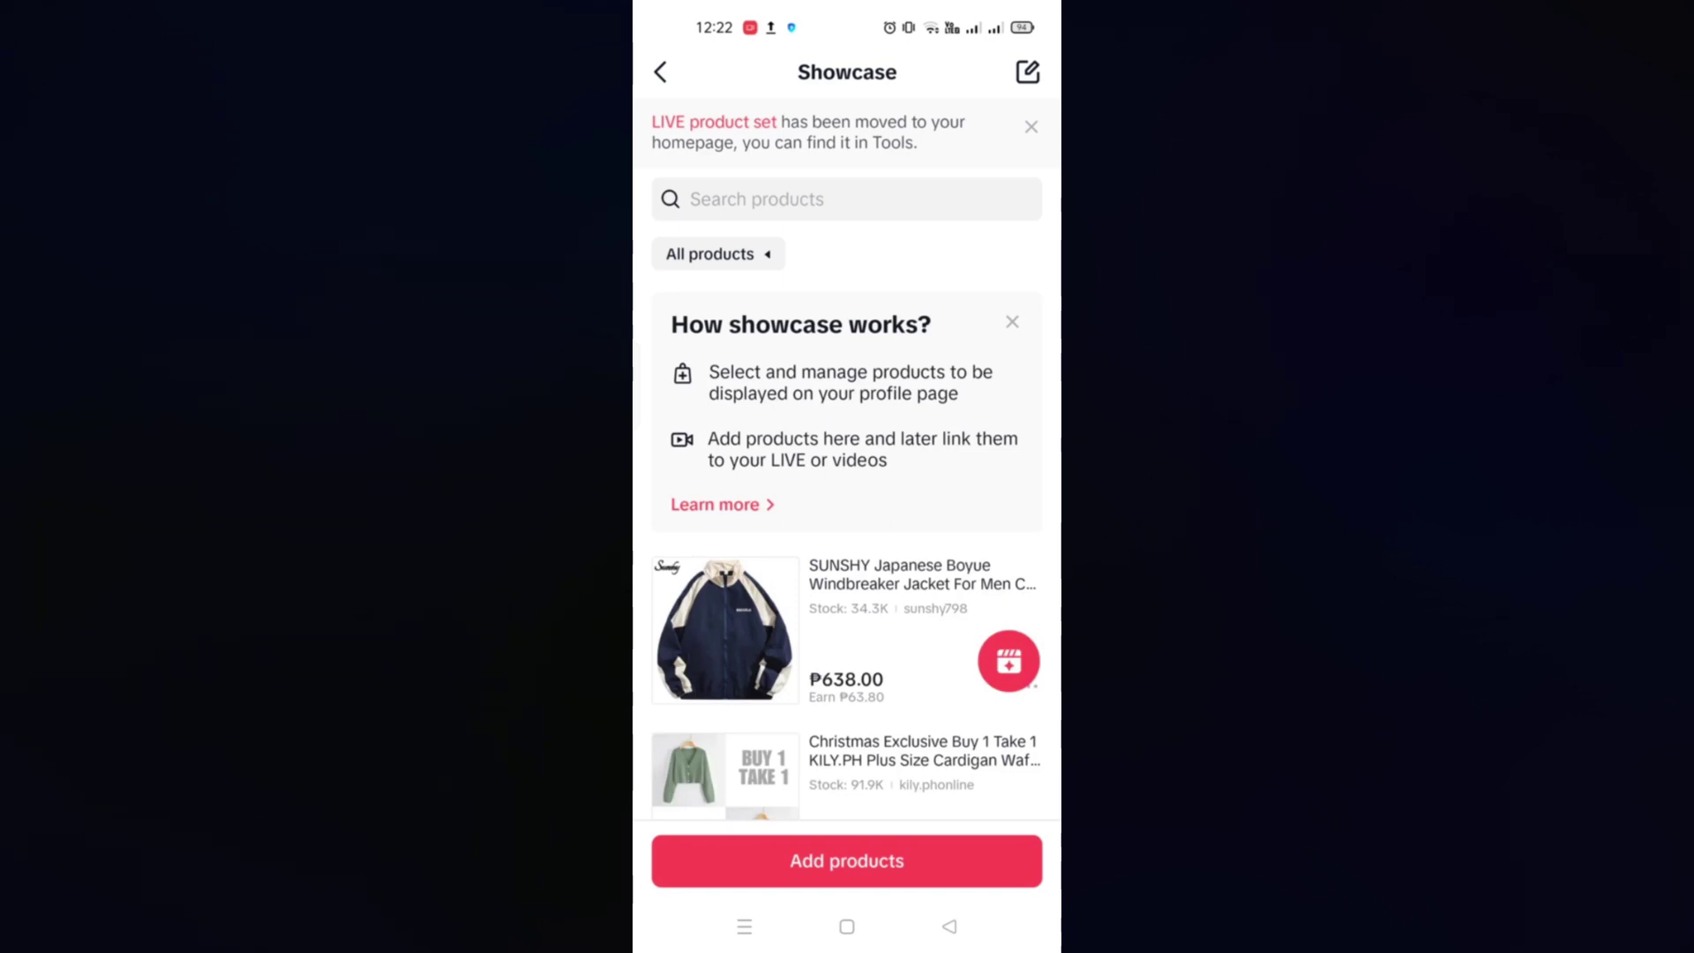
{"action": "left_click_drag", "start_coordinate": [761, 552], "coordinate": [725, 318]}
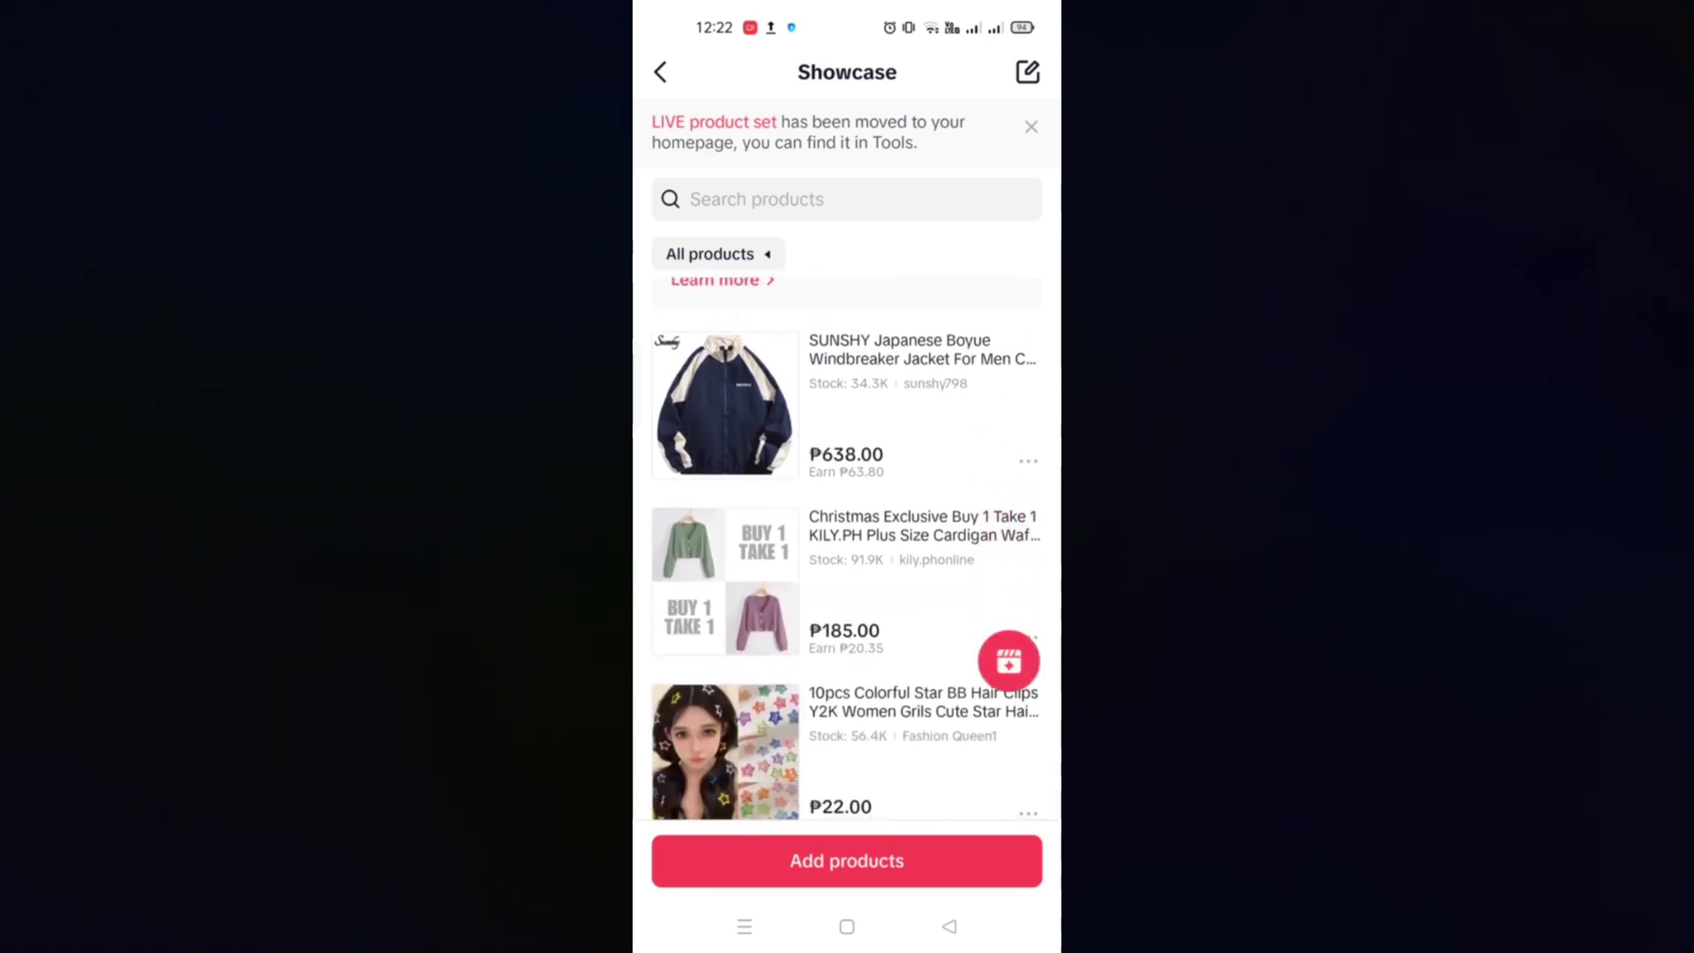
{"action": "left_click_drag", "start_coordinate": [741, 596], "coordinate": [742, 374]}
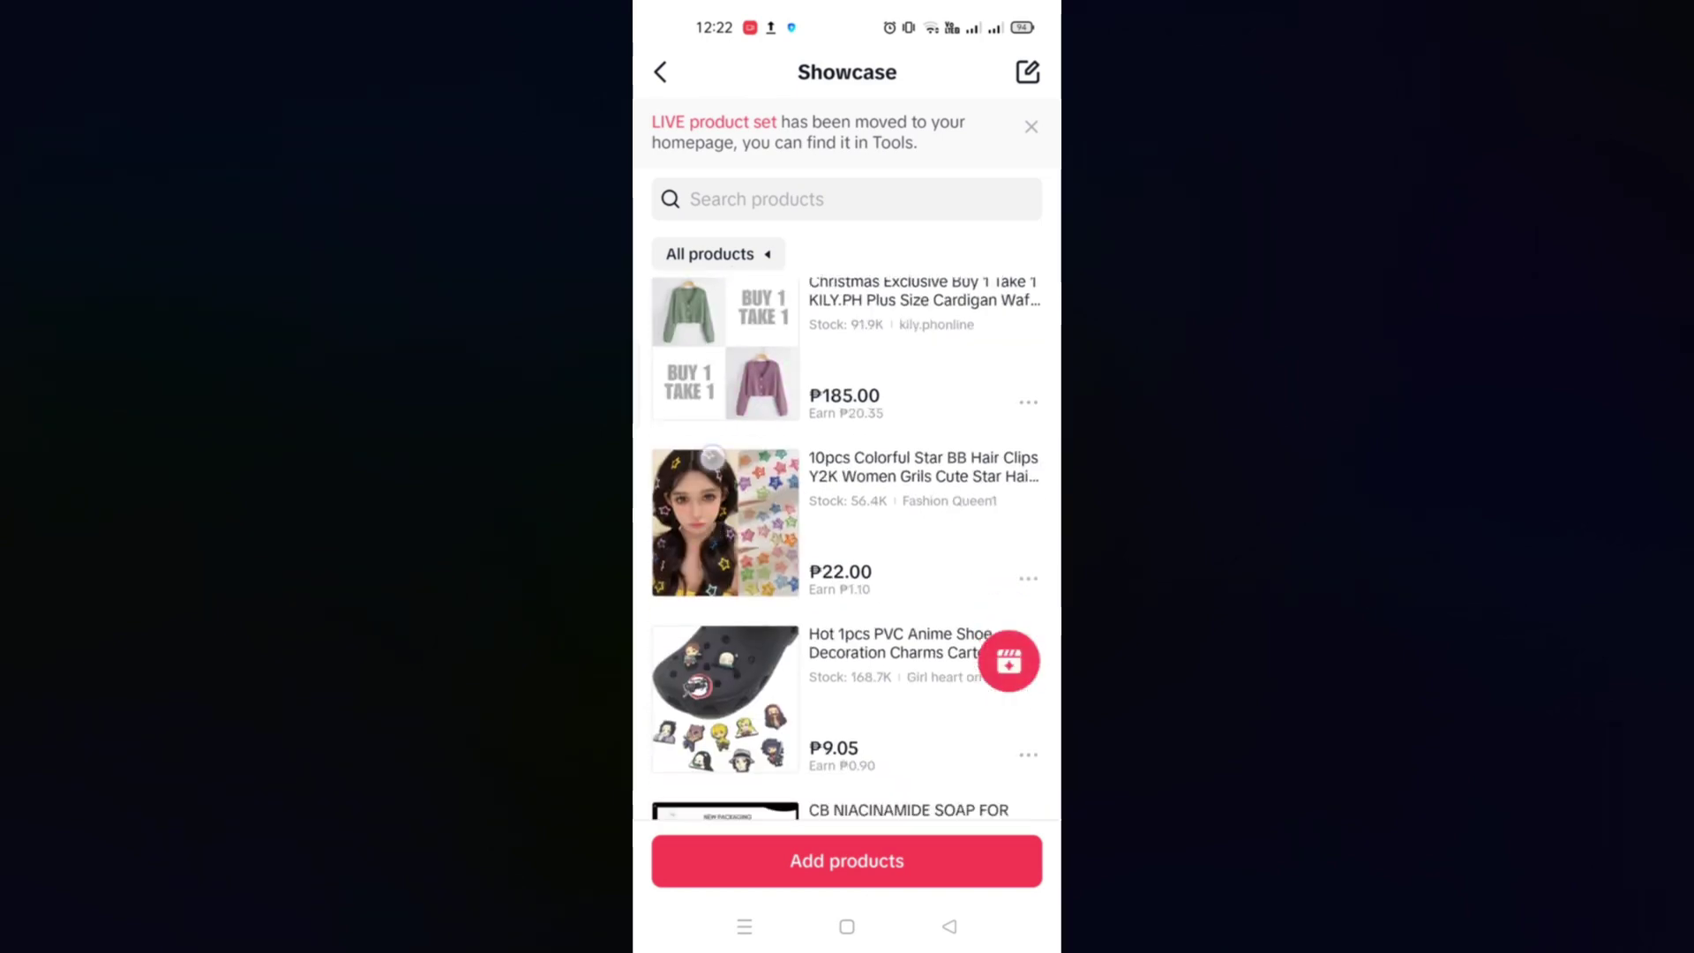
{"action": "mouse_move", "coordinate": [741, 635]}
{"action": "left_mouse_down"}
{"action": "mouse_move", "coordinate": [741, 331]}
{"action": "mouse_move", "coordinate": [741, 372]}
{"action": "left_mouse_up"}
{"action": "left_click_drag", "start_coordinate": [741, 635], "coordinate": [741, 304]}
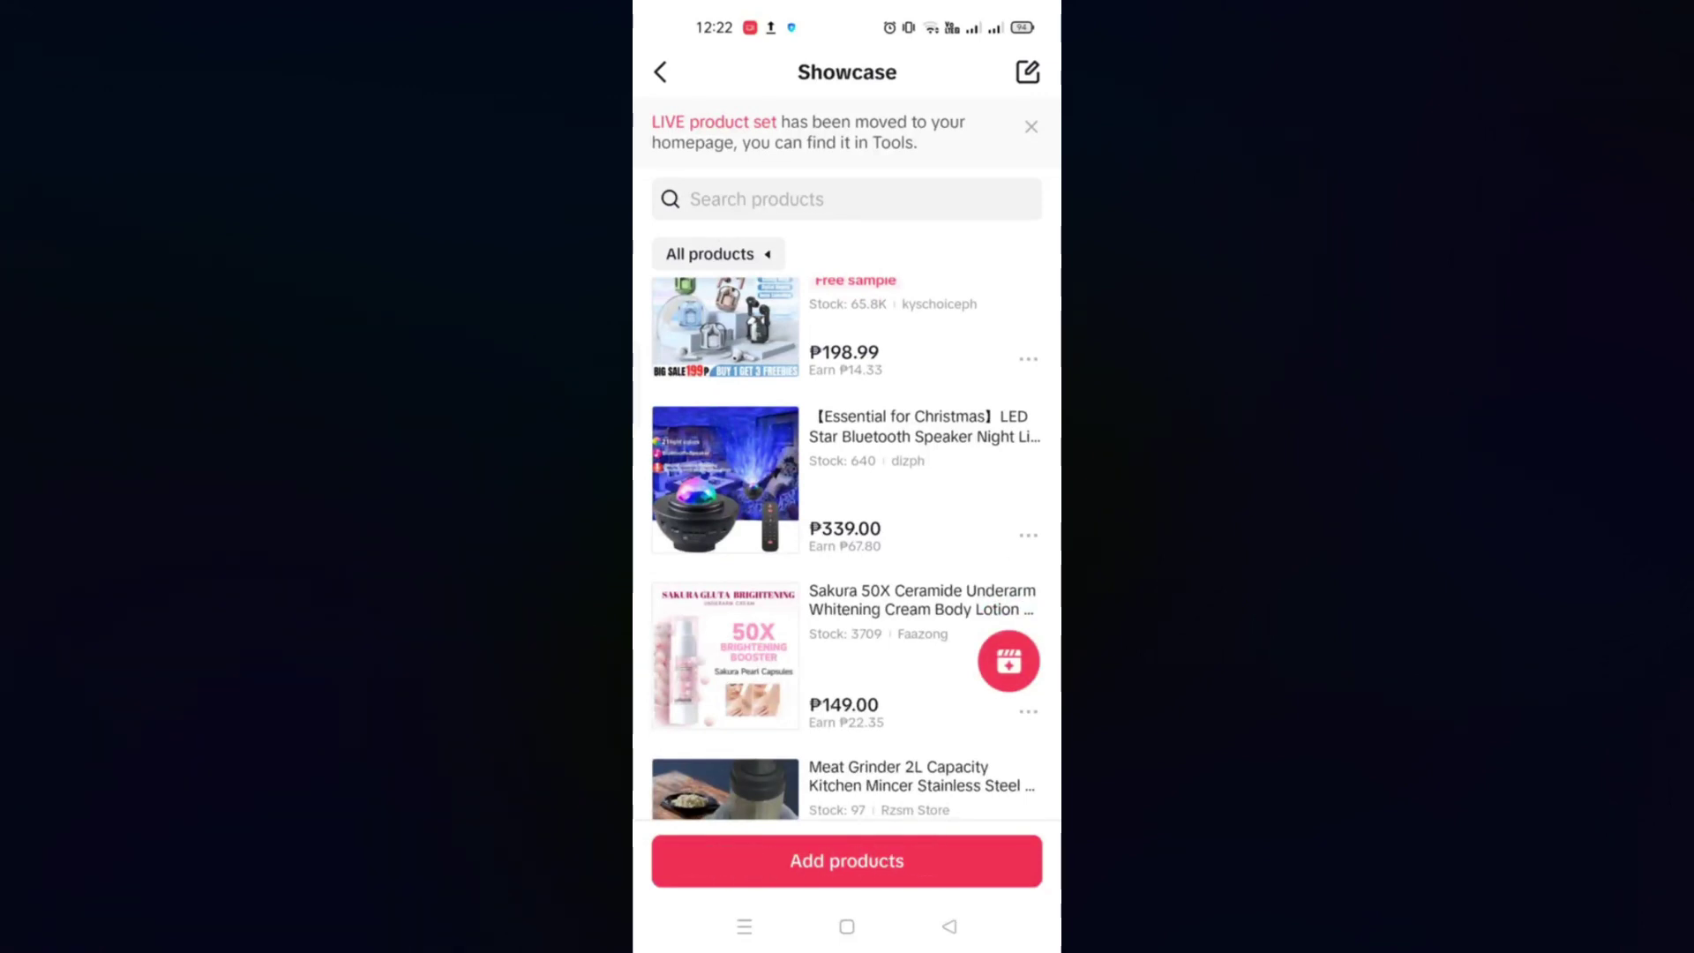
{"action": "mouse_move", "coordinate": [741, 636]}
{"action": "left_mouse_down"}
{"action": "mouse_move", "coordinate": [741, 384]}
{"action": "mouse_move", "coordinate": [742, 463]}
{"action": "mouse_move", "coordinate": [688, 258]}
{"action": "left_mouse_up"}
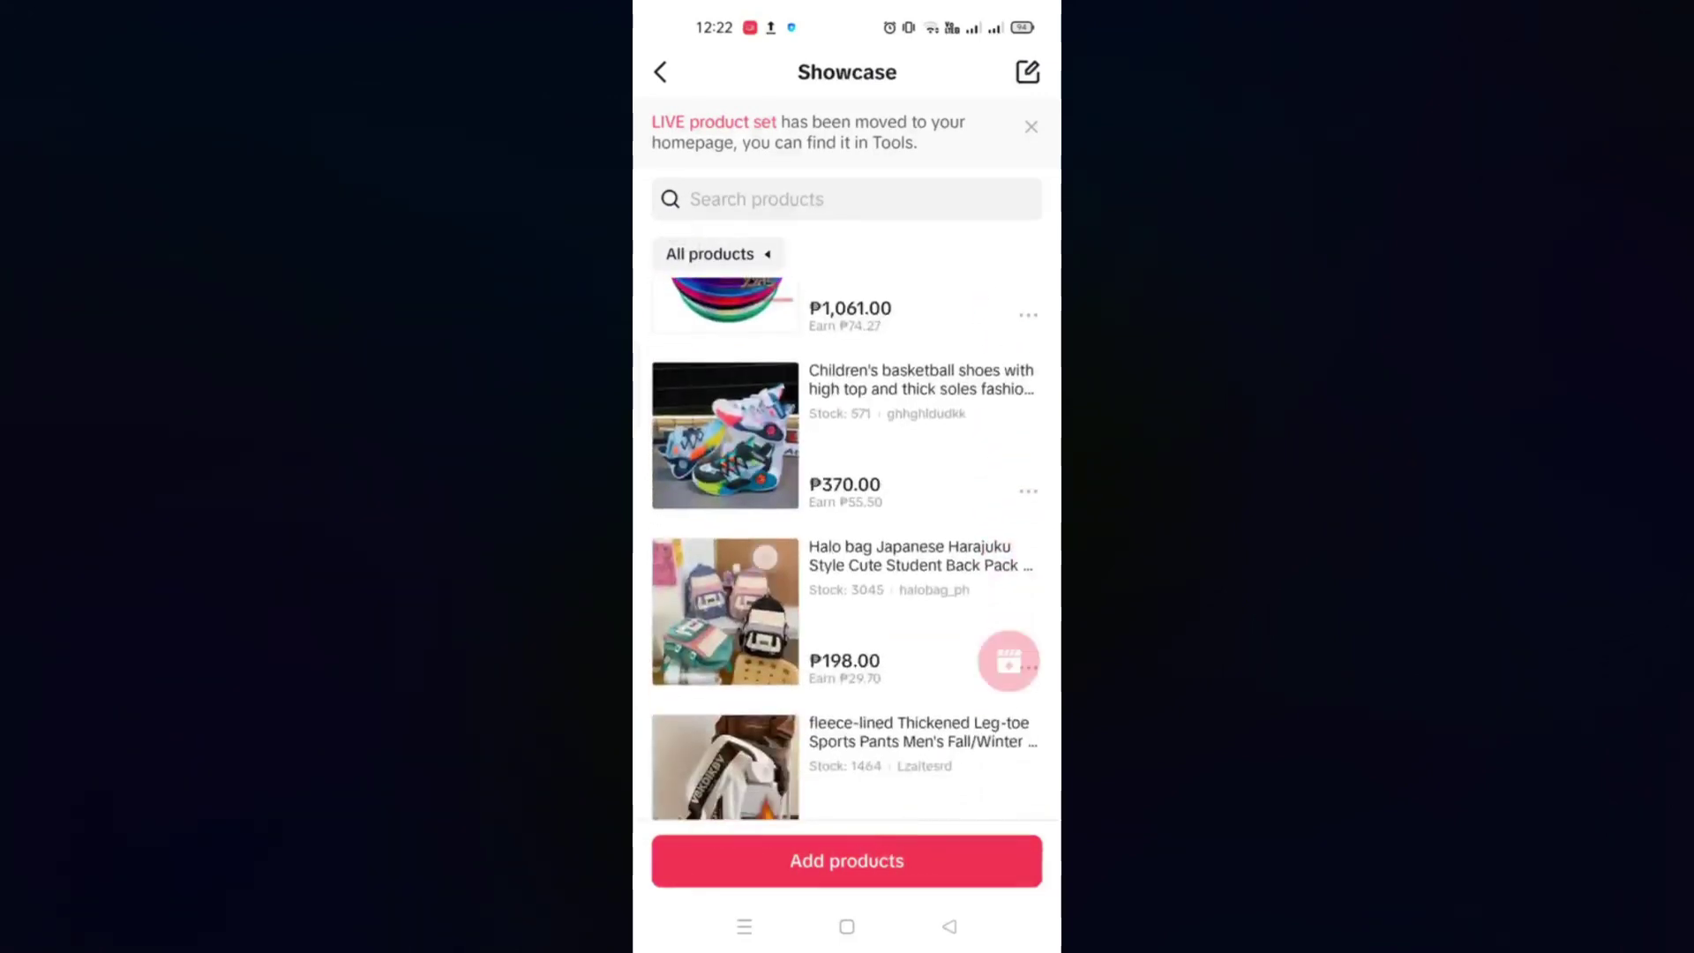
{"action": "mouse_move", "coordinate": [741, 397]}
{"action": "left_mouse_down"}
{"action": "mouse_move", "coordinate": [741, 582]}
{"action": "mouse_move", "coordinate": [740, 509]}
{"action": "left_mouse_up"}
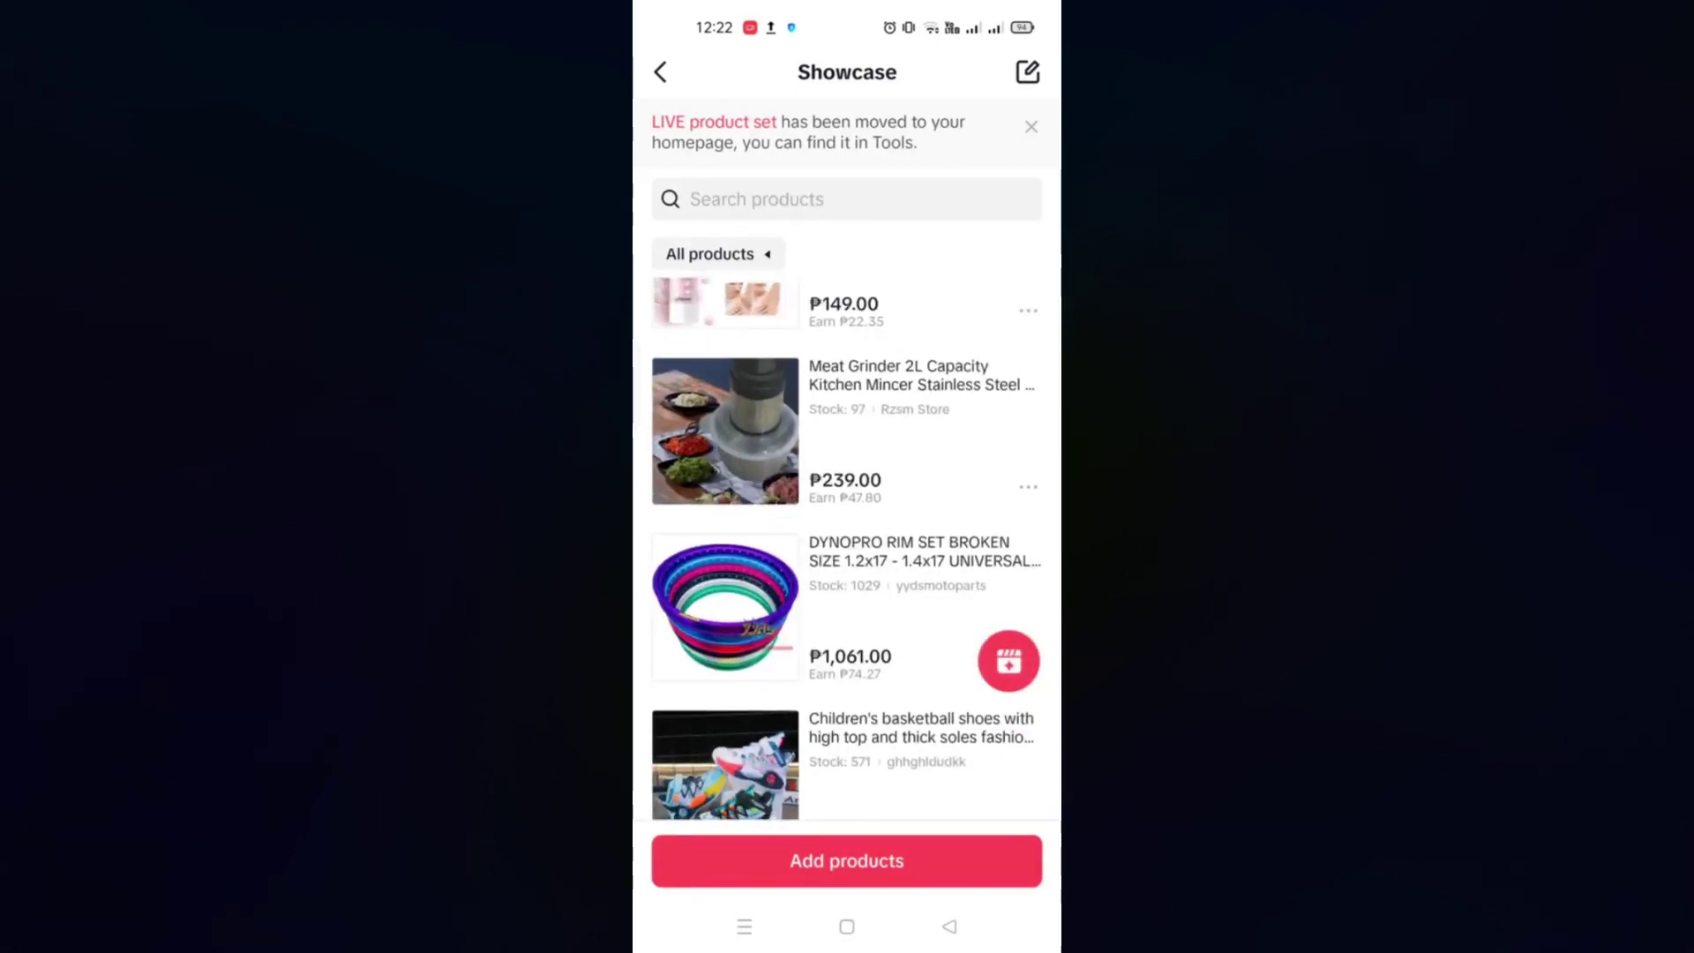
{"action": "left_click_drag", "start_coordinate": [741, 635], "coordinate": [741, 306]}
{"action": "left_click_drag", "start_coordinate": [742, 688], "coordinate": [741, 304]}
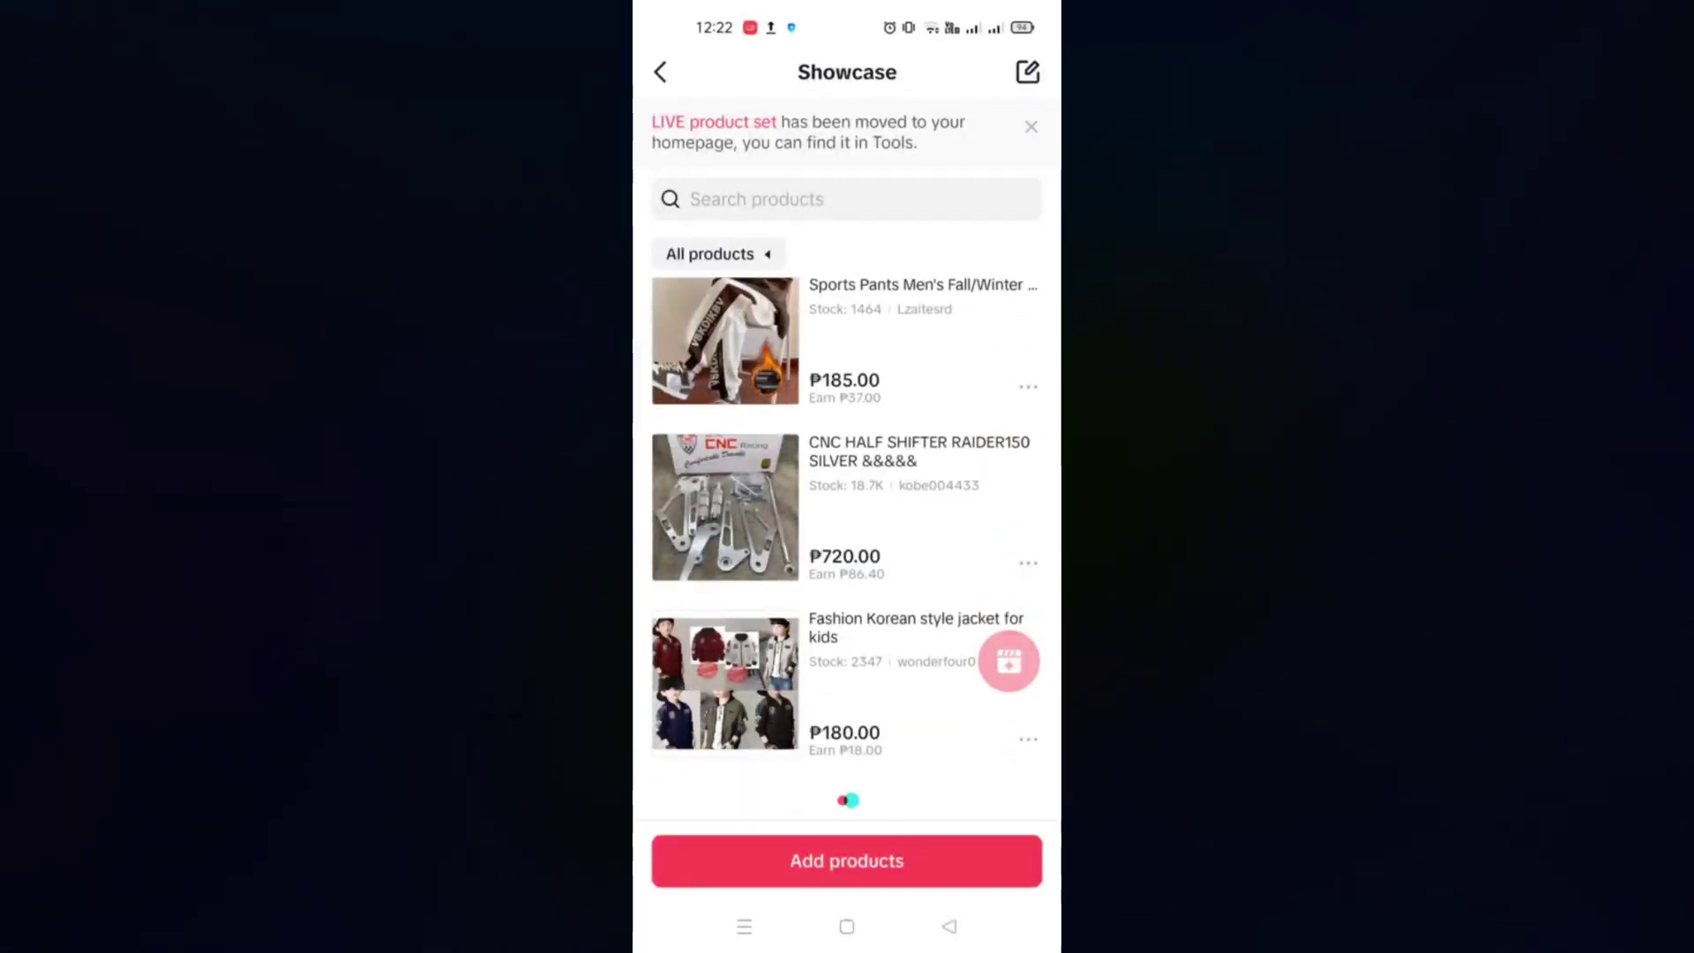
Select the LED Star Bluetooth Speaker in the showcase product picker and continue
{"action": "left_click", "coordinate": [847, 860]}
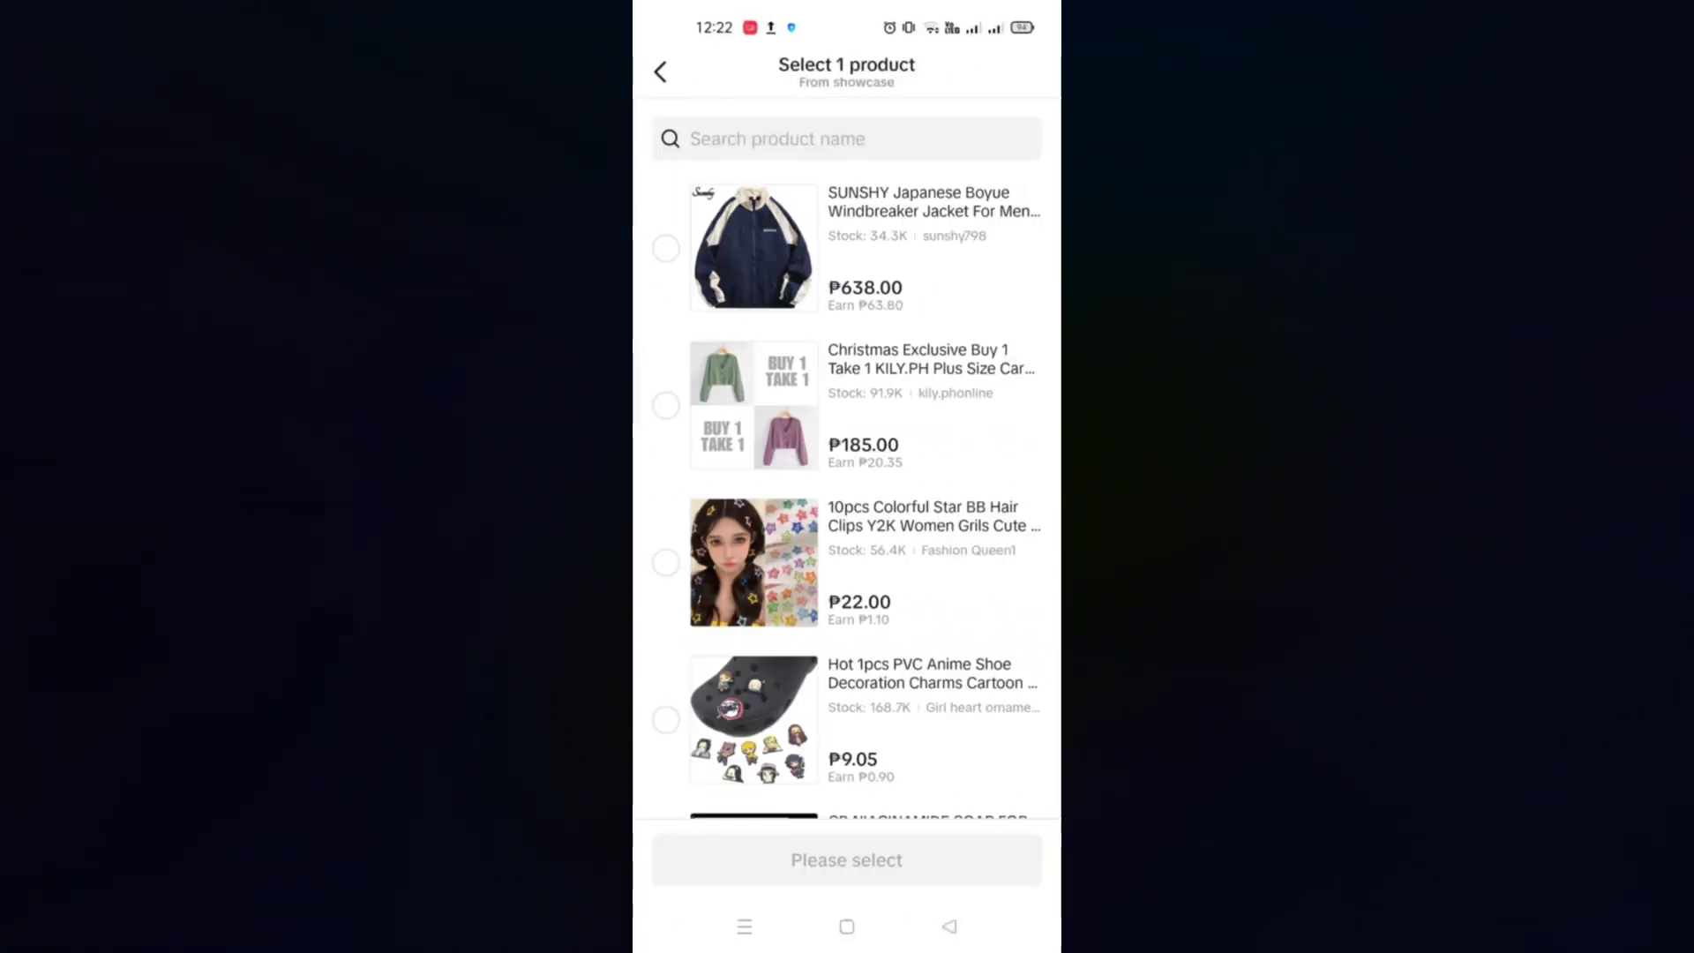
{"action": "left_click_drag", "start_coordinate": [930, 757], "coordinate": [931, 265]}
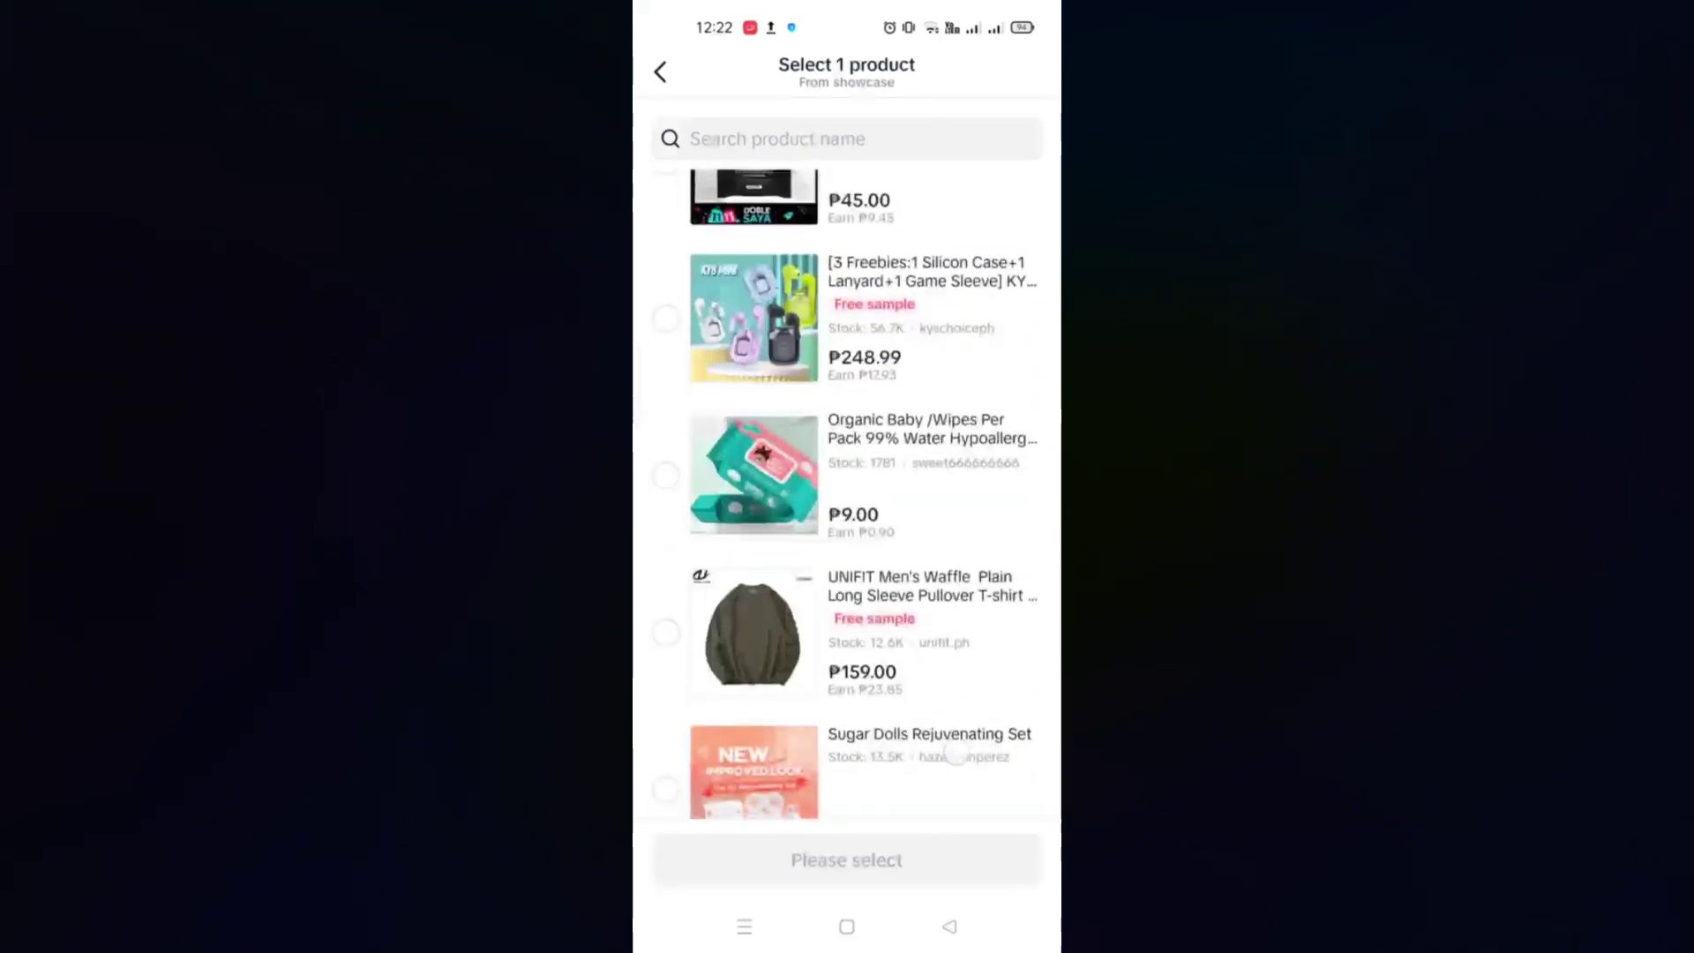
{"action": "scroll", "coordinate": [846, 489], "scroll_direction": "down", "scroll_amount": 5}
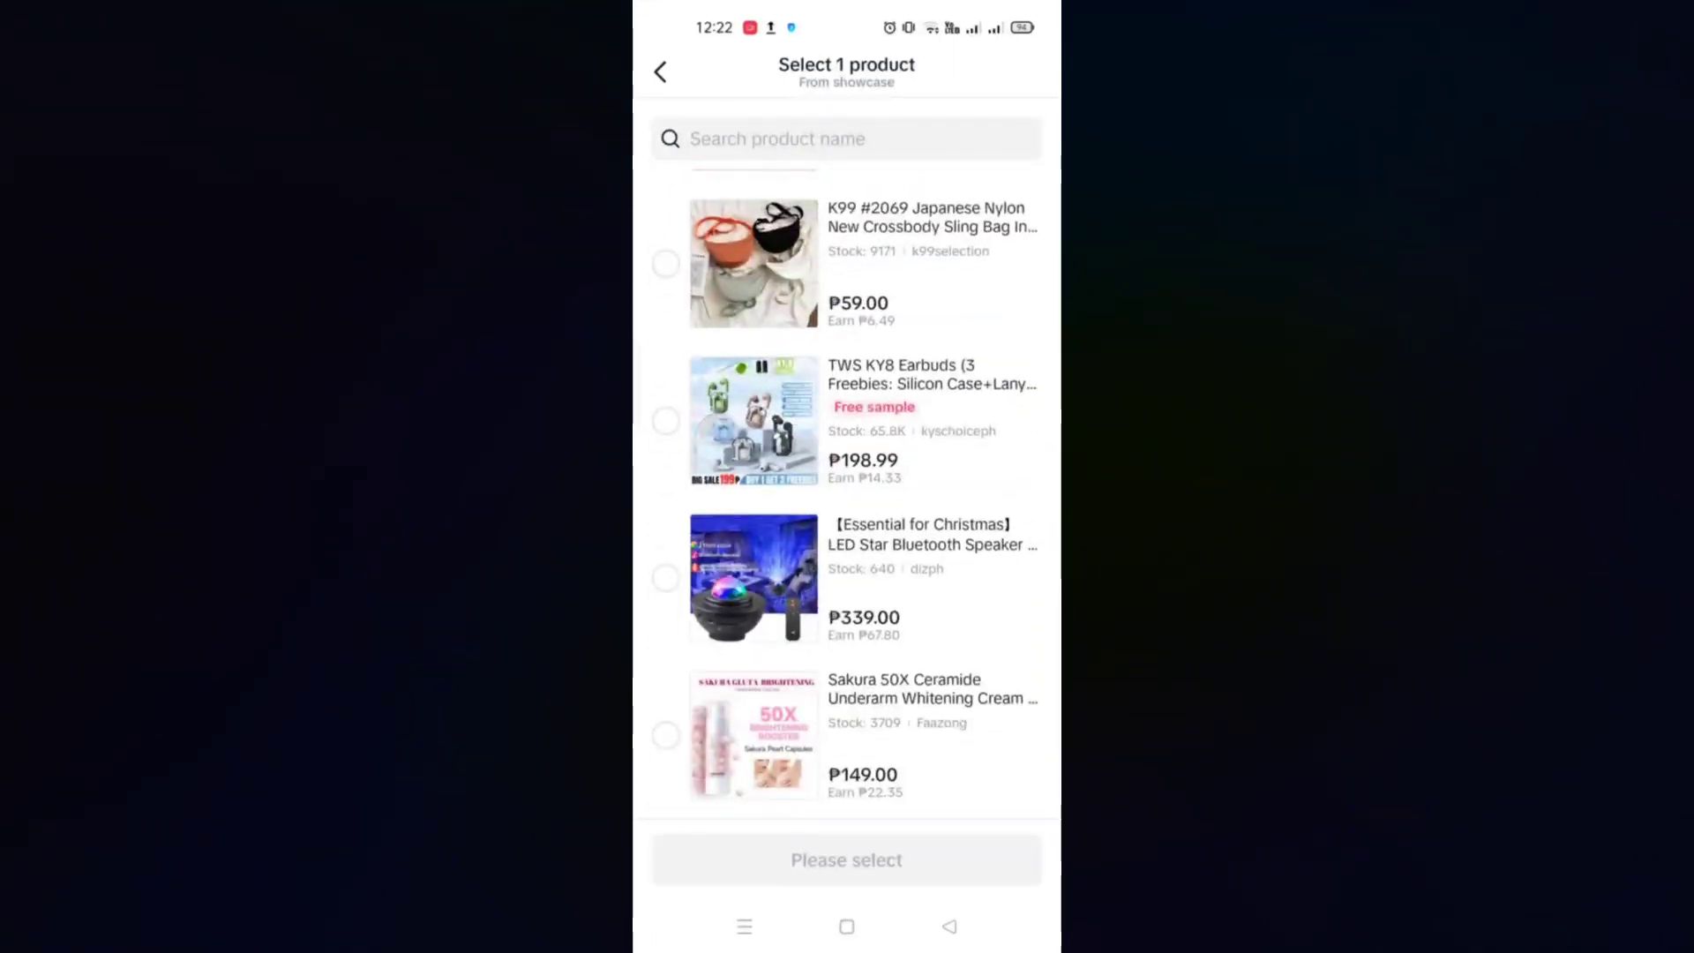
{"action": "left_click_drag", "start_coordinate": [955, 750], "coordinate": [954, 611]}
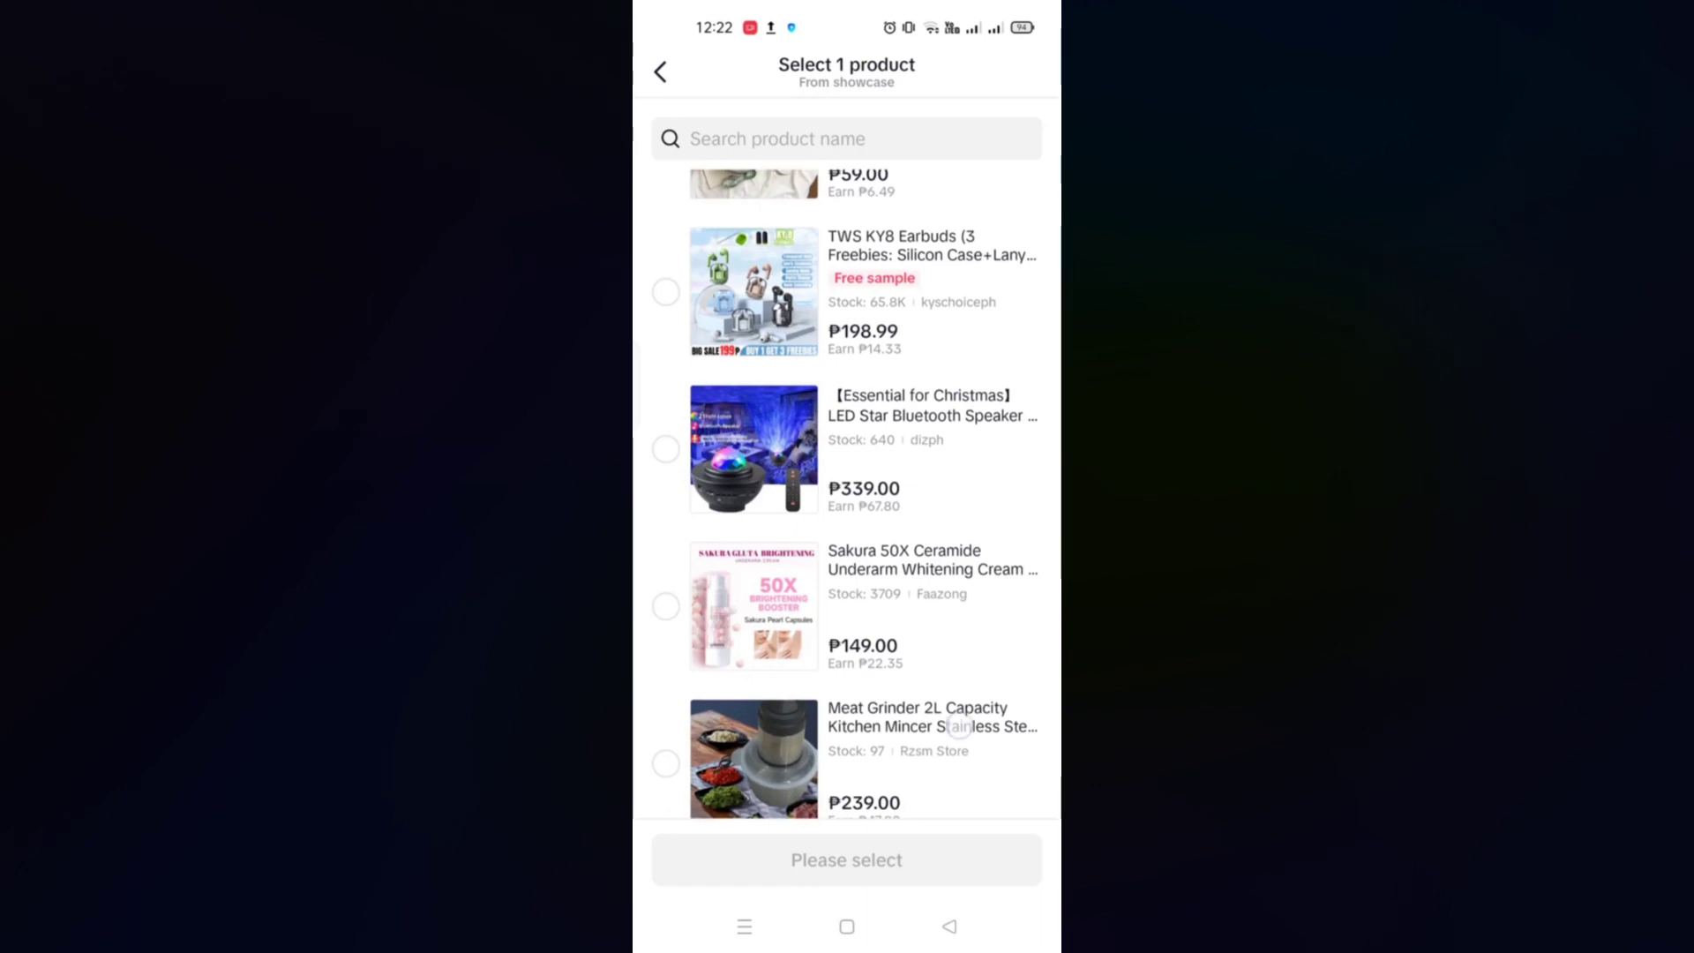
{"action": "left_click_drag", "start_coordinate": [972, 704], "coordinate": [1010, 632]}
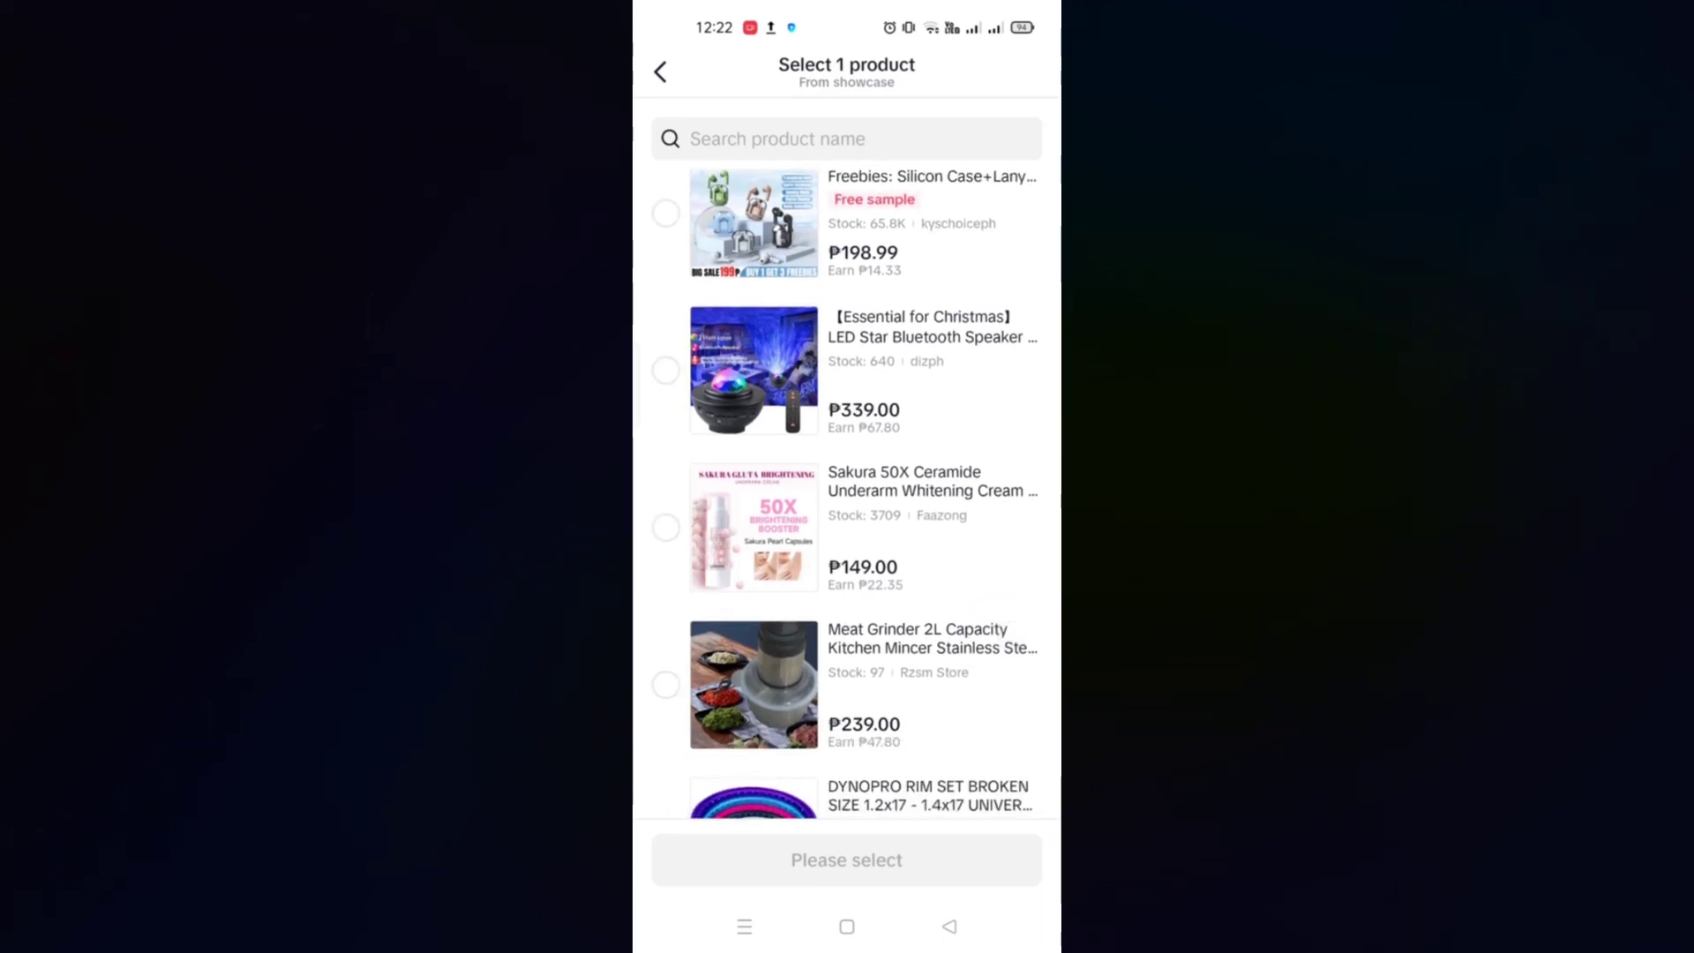
{"action": "left_click", "coordinate": [666, 370]}
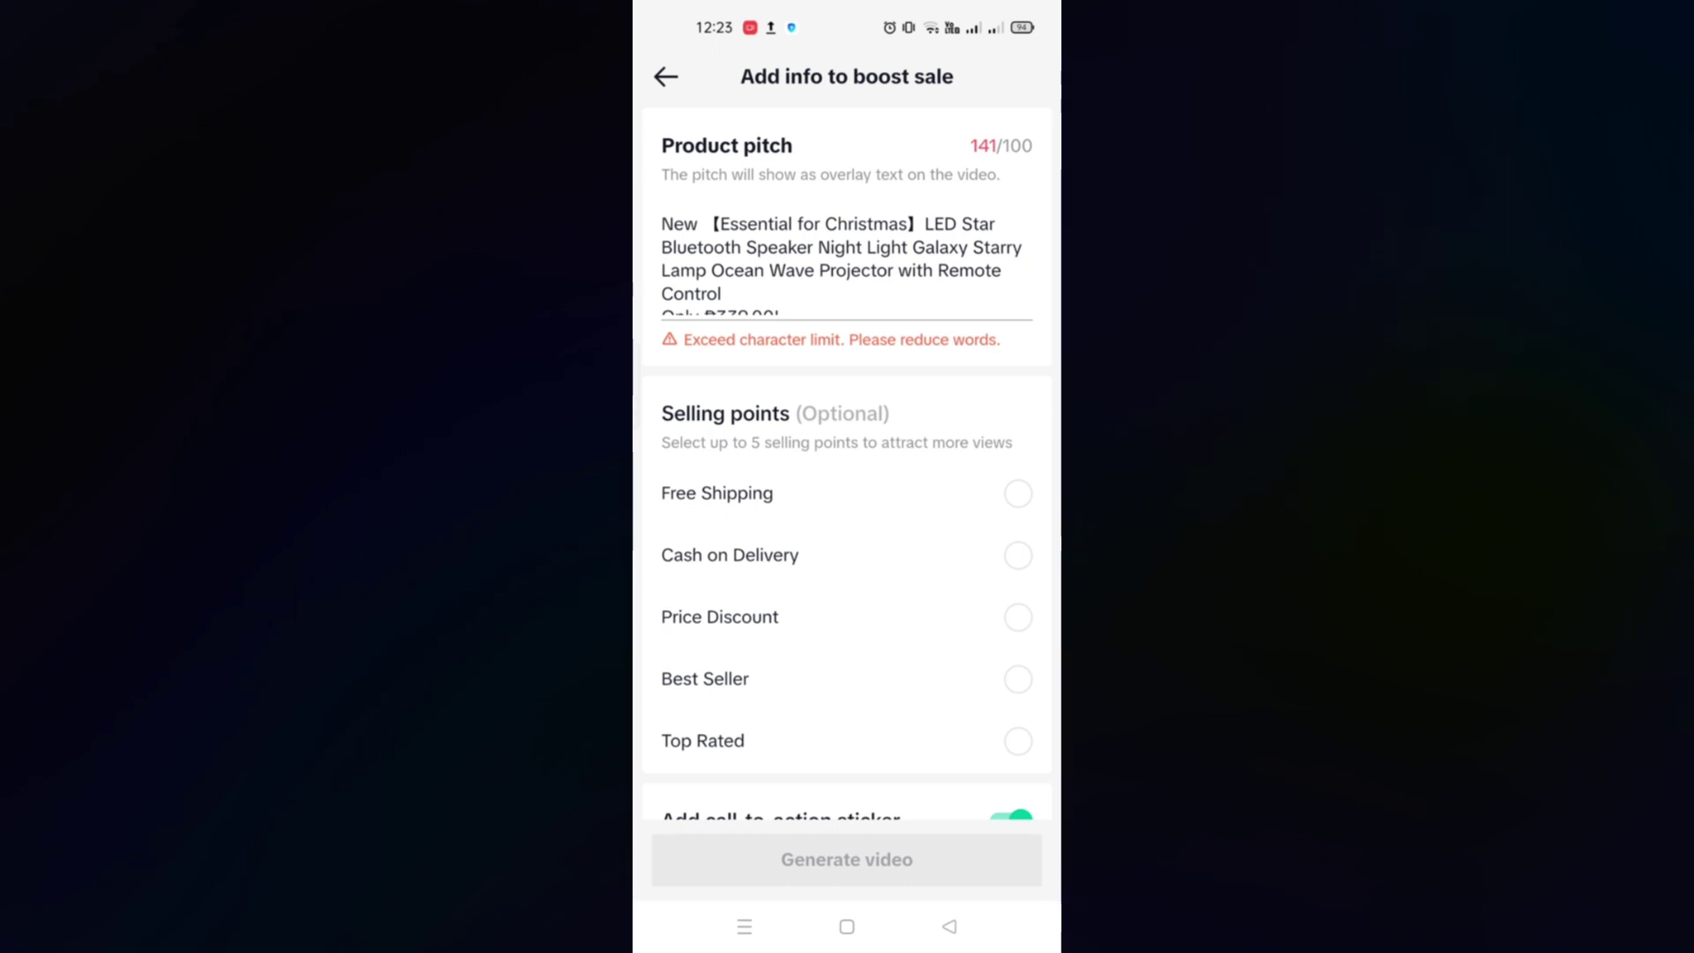
Trim 'Essential for' and the brackets around Christmas from the product pitch
{"action": "left_click", "coordinate": [737, 249]}
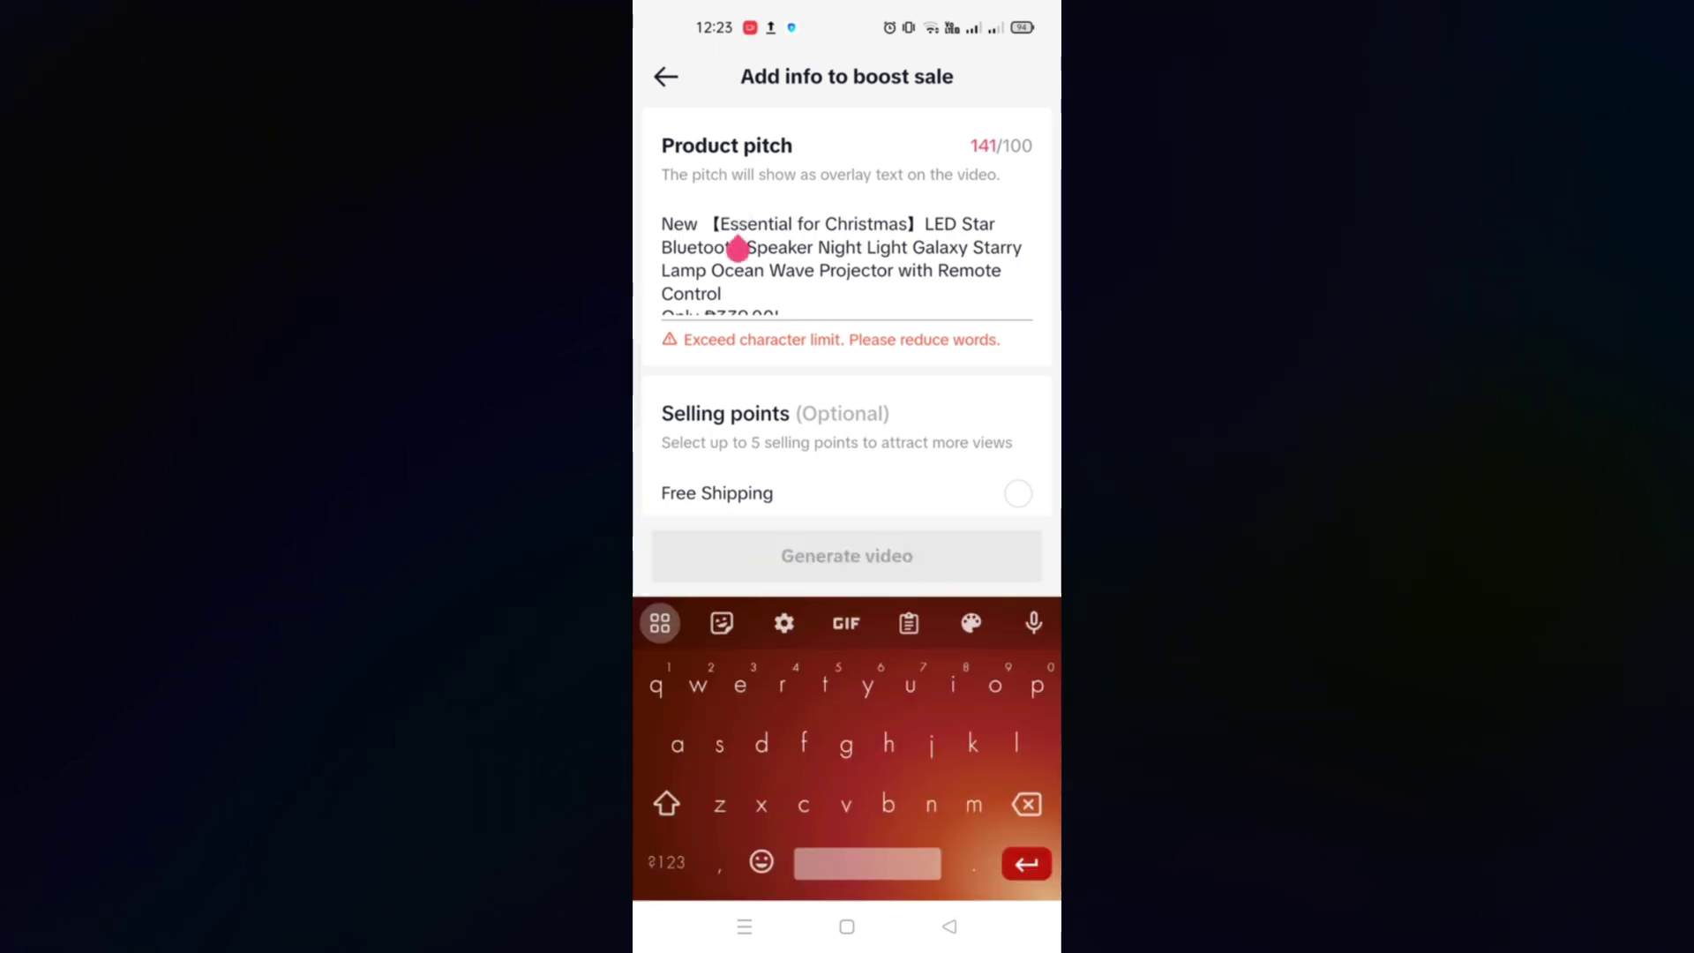
{"action": "left_click", "coordinate": [837, 249]}
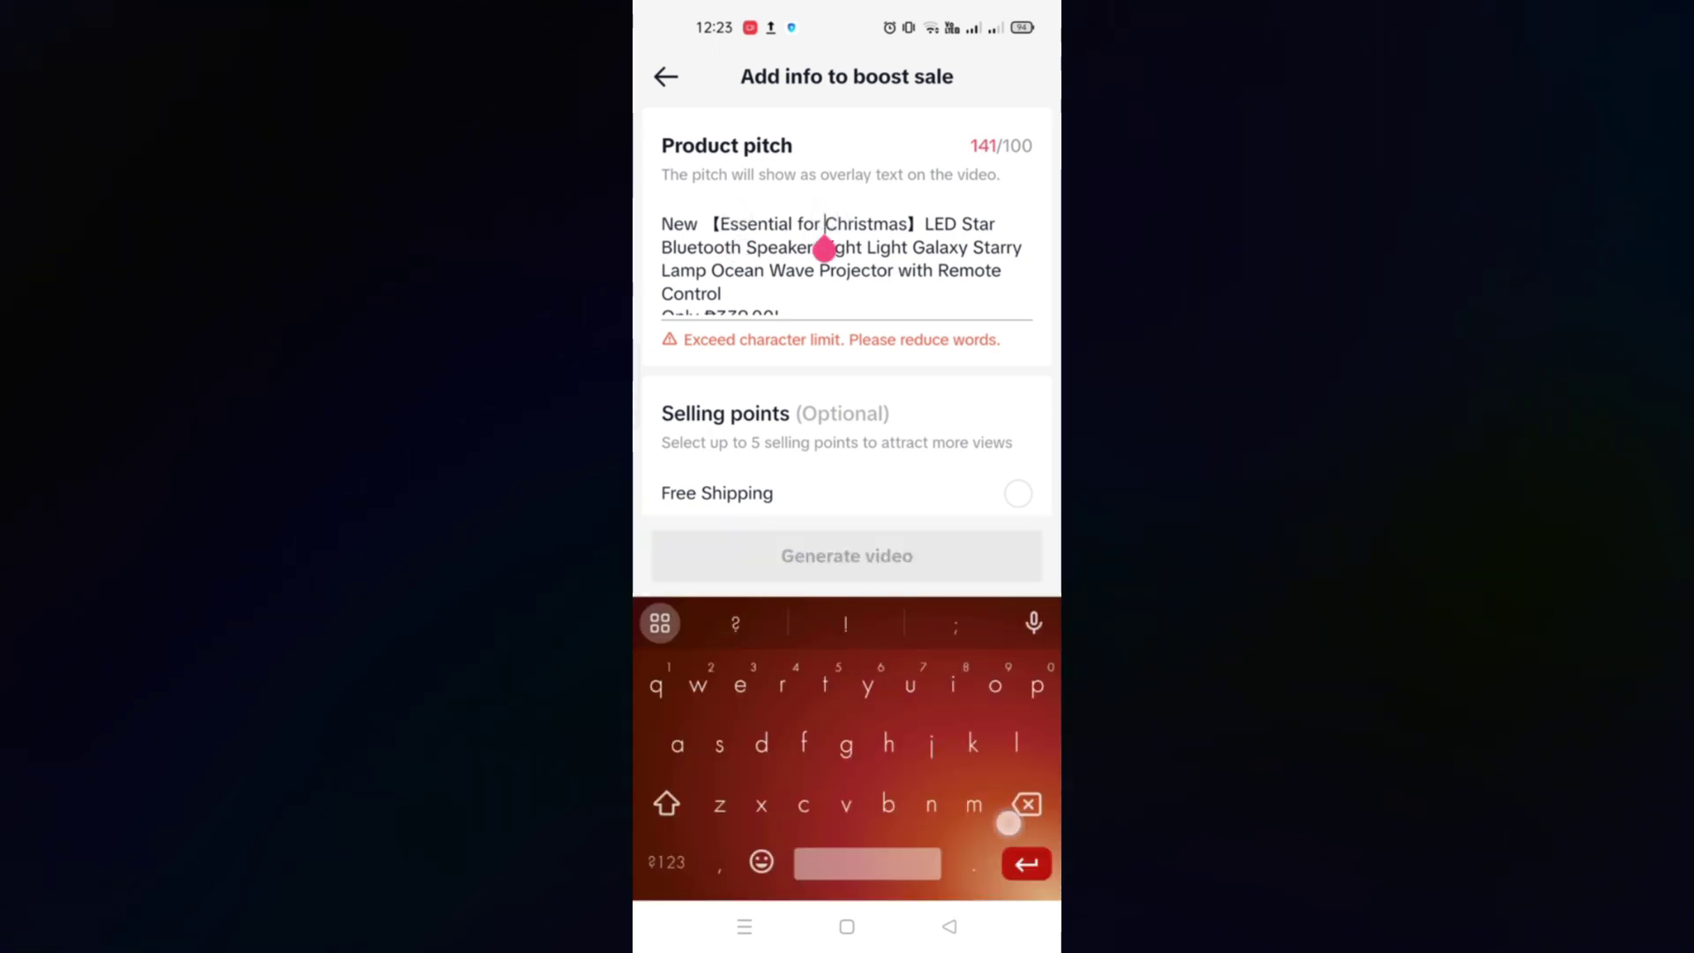
{"action": "key", "text": "BackSpace"}
{"action": "key", "text": "BackSpace"}
{"action": "key", "text": "BackSpace"}
{"action": "key", "text": "BackSpace"}
{"action": "key", "text": "BackSpace"}
{"action": "key", "text": "BackSpace"}
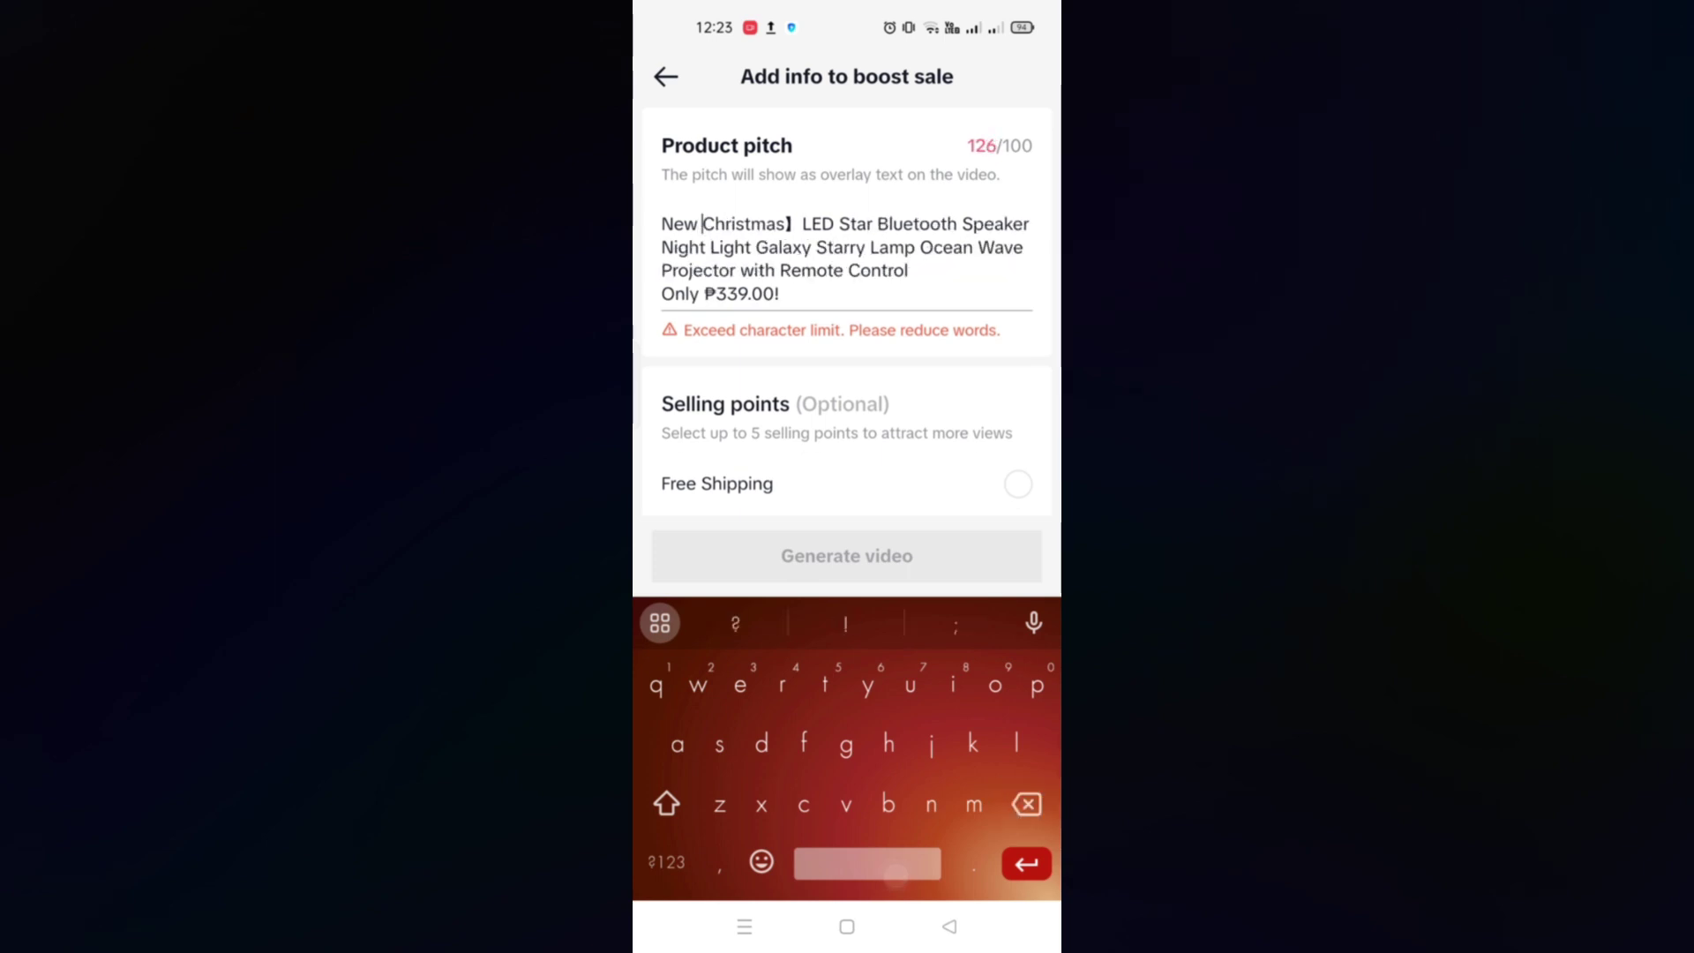
{"action": "left_click", "coordinate": [811, 249]}
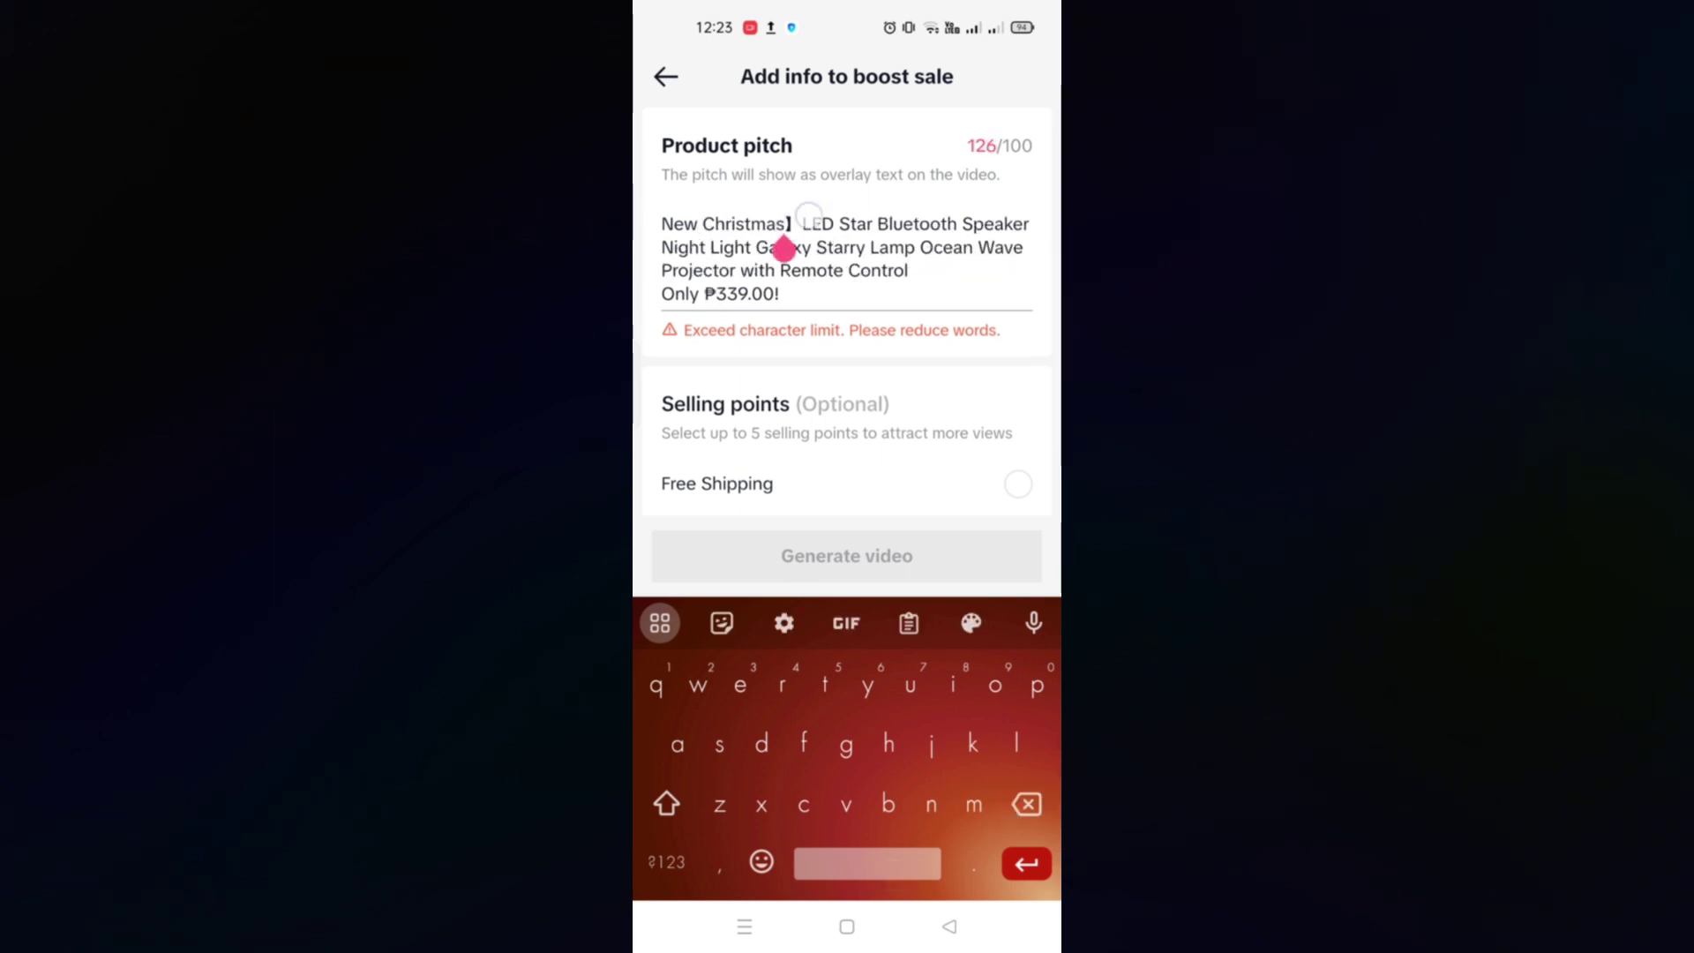
{"action": "key", "text": "BackSpace"}
{"action": "key", "text": "BackSpace"}
{"action": "key", "text": "BackSpace"}
{"action": "type", "text": "as esse"}
{"action": "left_click", "coordinate": [837, 632]}
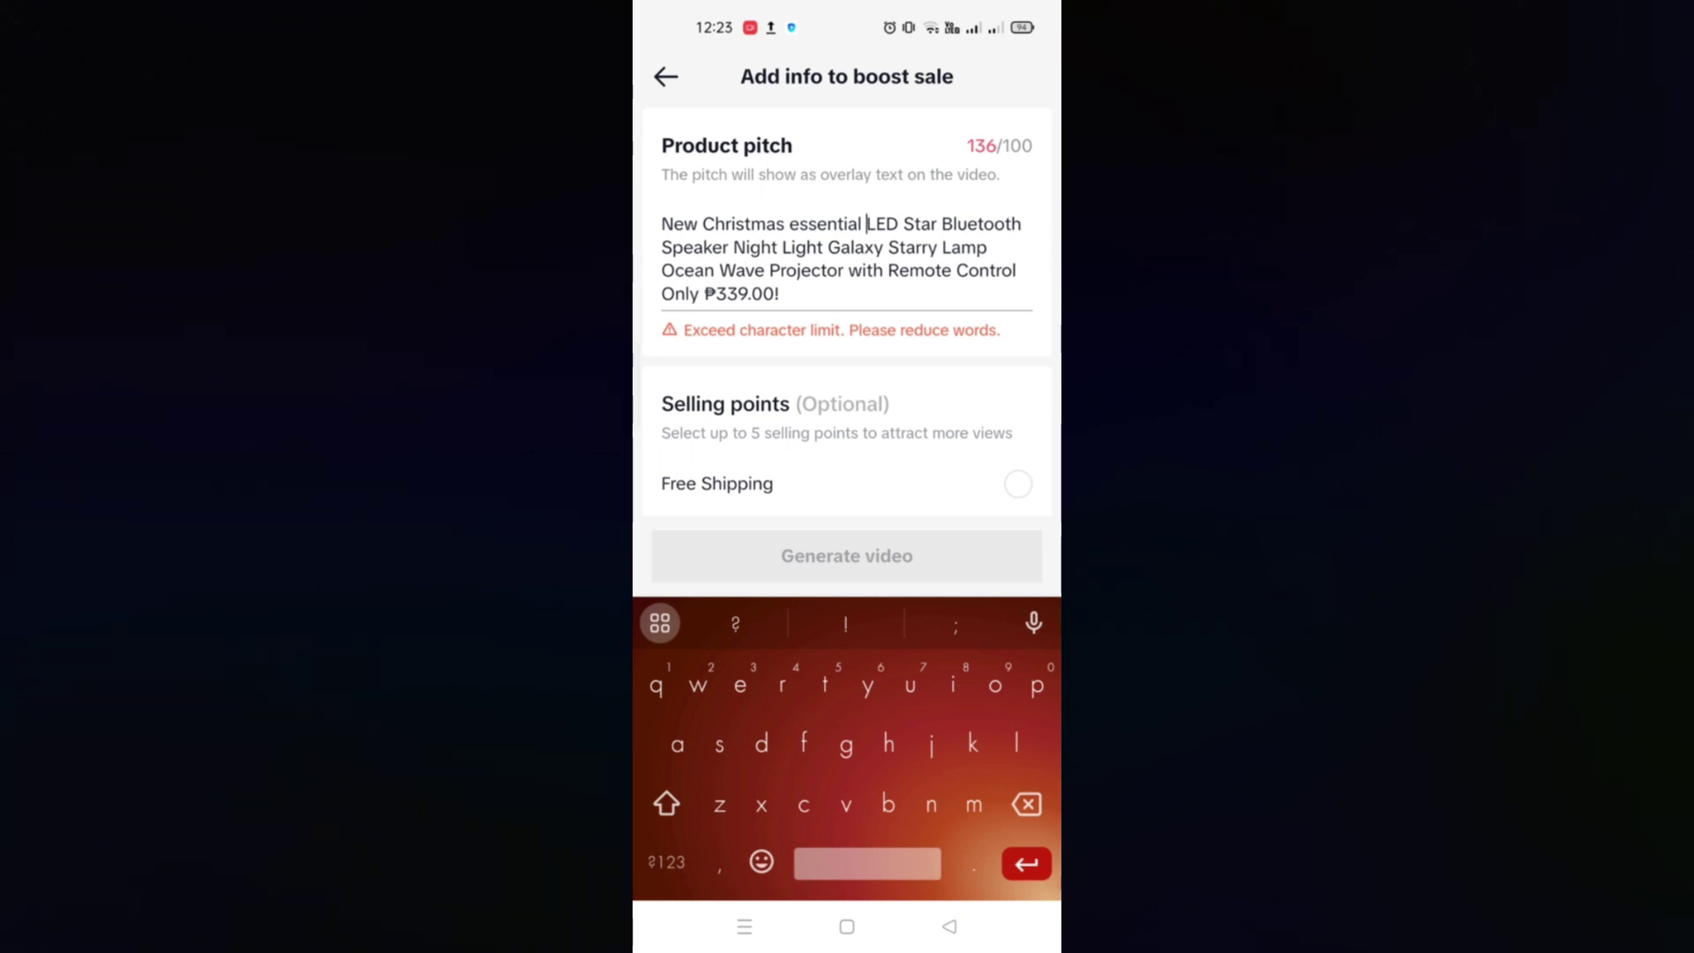
Delete 'with Remote Control' and join the price onto the Projector line
{"action": "left_click", "coordinate": [1017, 270]}
{"action": "key", "text": "BackSpace"}
{"action": "key", "text": "BackSpace"}
{"action": "key", "text": "BackSpace"}
{"action": "key", "text": "BackSpace"}
{"action": "key", "text": "BackSpace"}
{"action": "key", "text": "BackSpace"}
{"action": "key", "text": "BackSpace"}
{"action": "key", "text": "BackSpace"}
{"action": "key", "text": "BackSpace"}
{"action": "key", "text": "BackSpace"}
{"action": "key", "text": "BackSpace"}
{"action": "key", "text": "BackSpace"}
{"action": "key", "text": "BackSpace"}
{"action": "key", "text": "BackSpace"}
{"action": "key", "text": "BackSpace"}
{"action": "key", "text": "BackSpace"}
{"action": "key", "text": "BackSpace"}
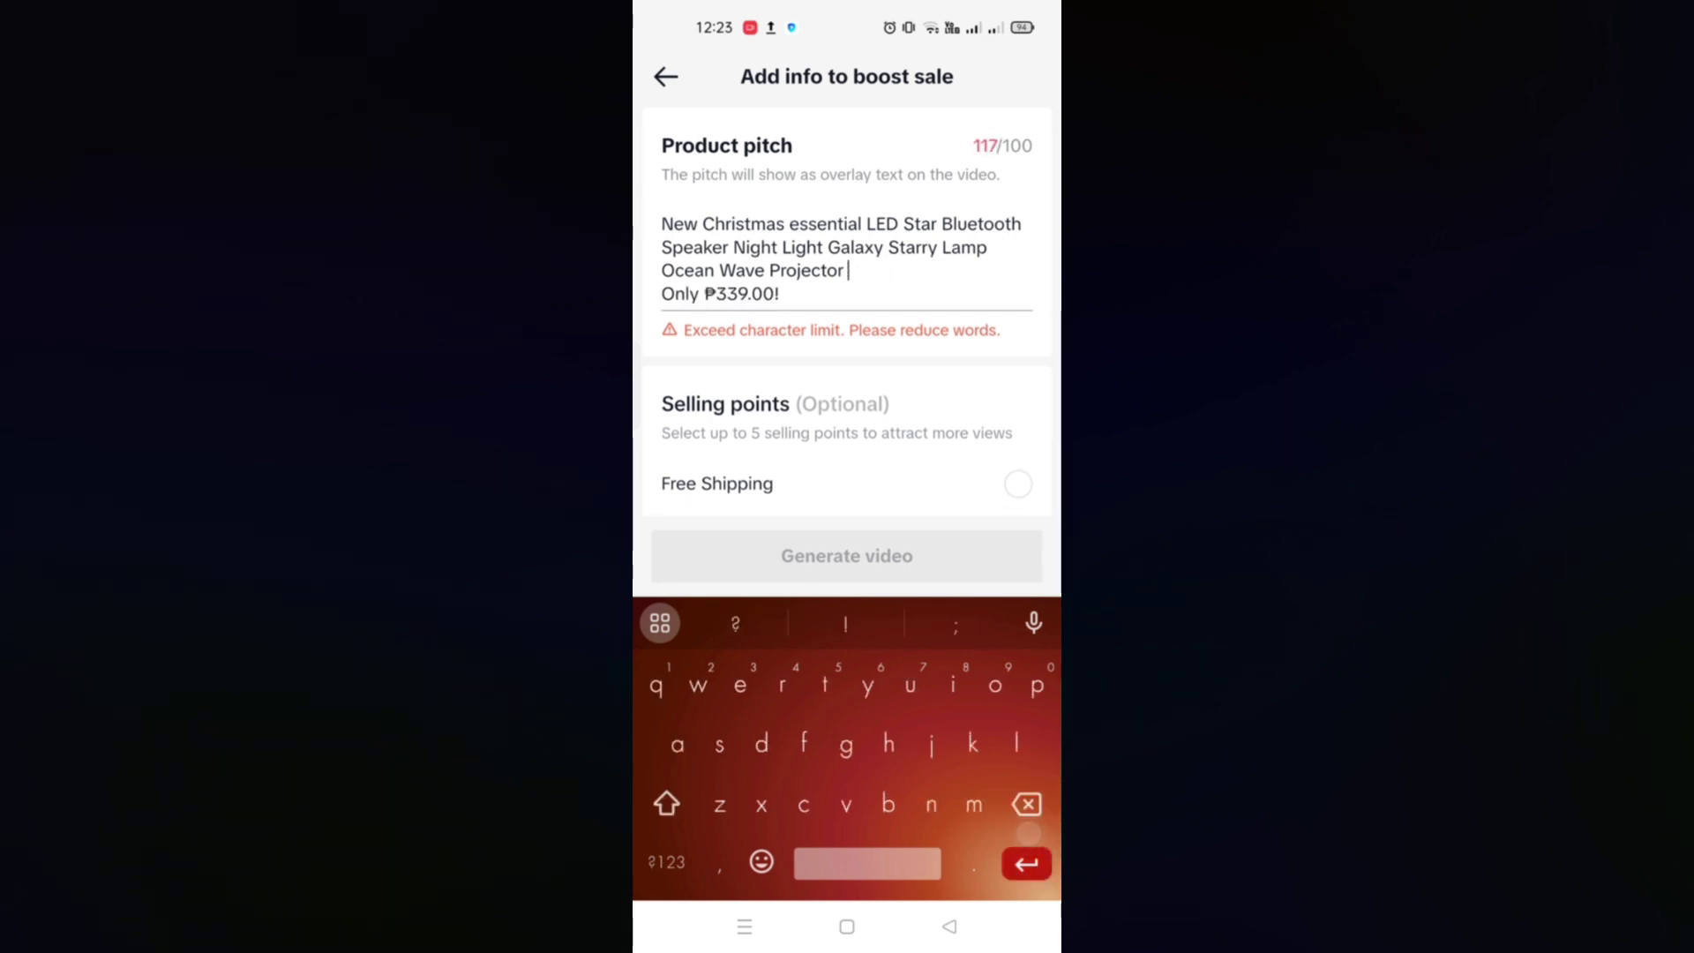
{"action": "key", "text": "BackSpace"}
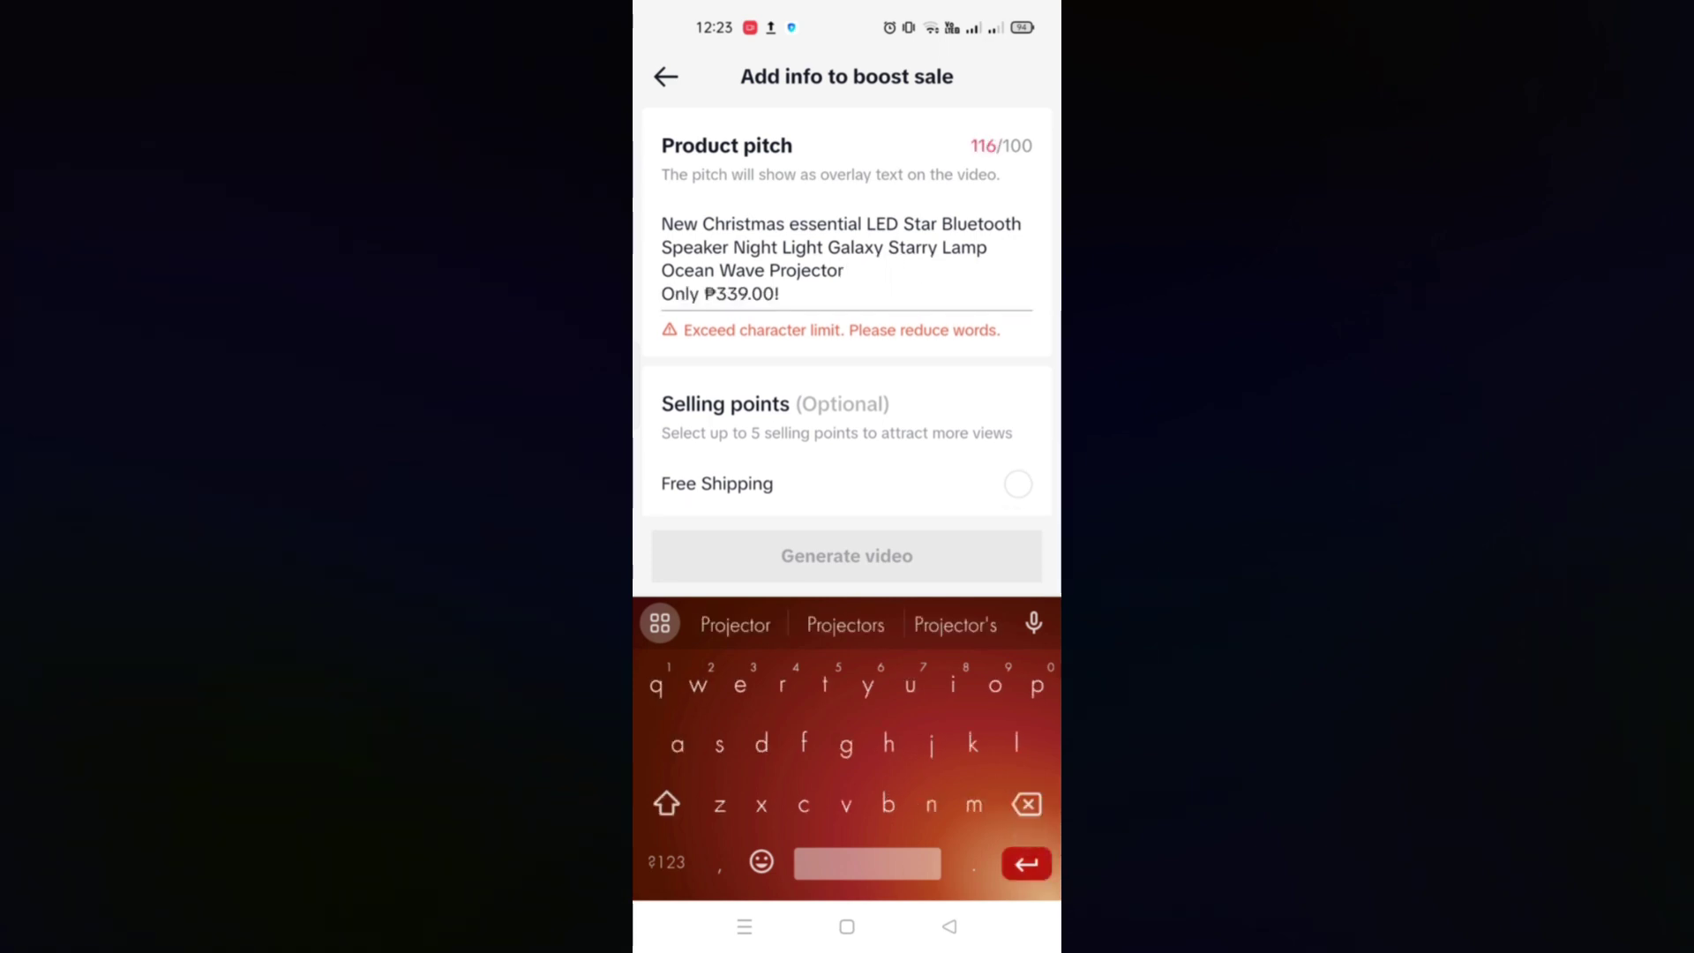
{"action": "left_click", "coordinate": [662, 295]}
{"action": "key", "text": "BackSpace"}
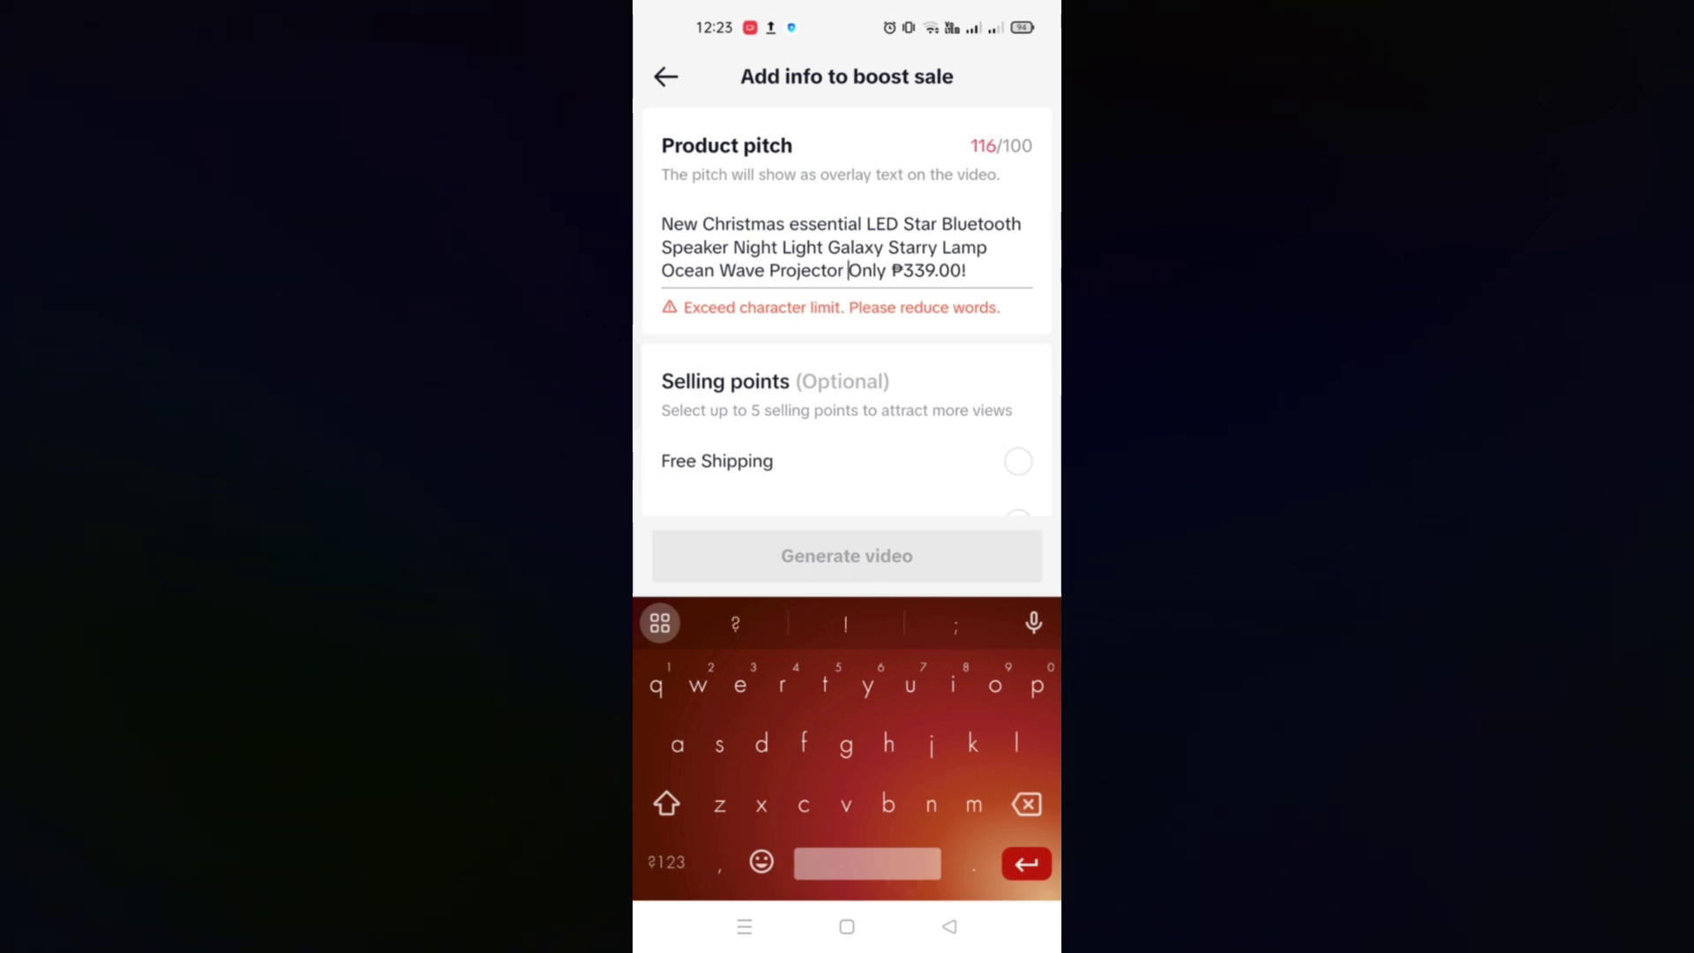
Remove the leading word 'New' and change 'essential' to 'essentials'
{"action": "left_click", "coordinate": [711, 219]}
{"action": "key", "text": "BackSpace"}
{"action": "key", "text": "BackSpace"}
{"action": "key", "text": "BackSpace"}
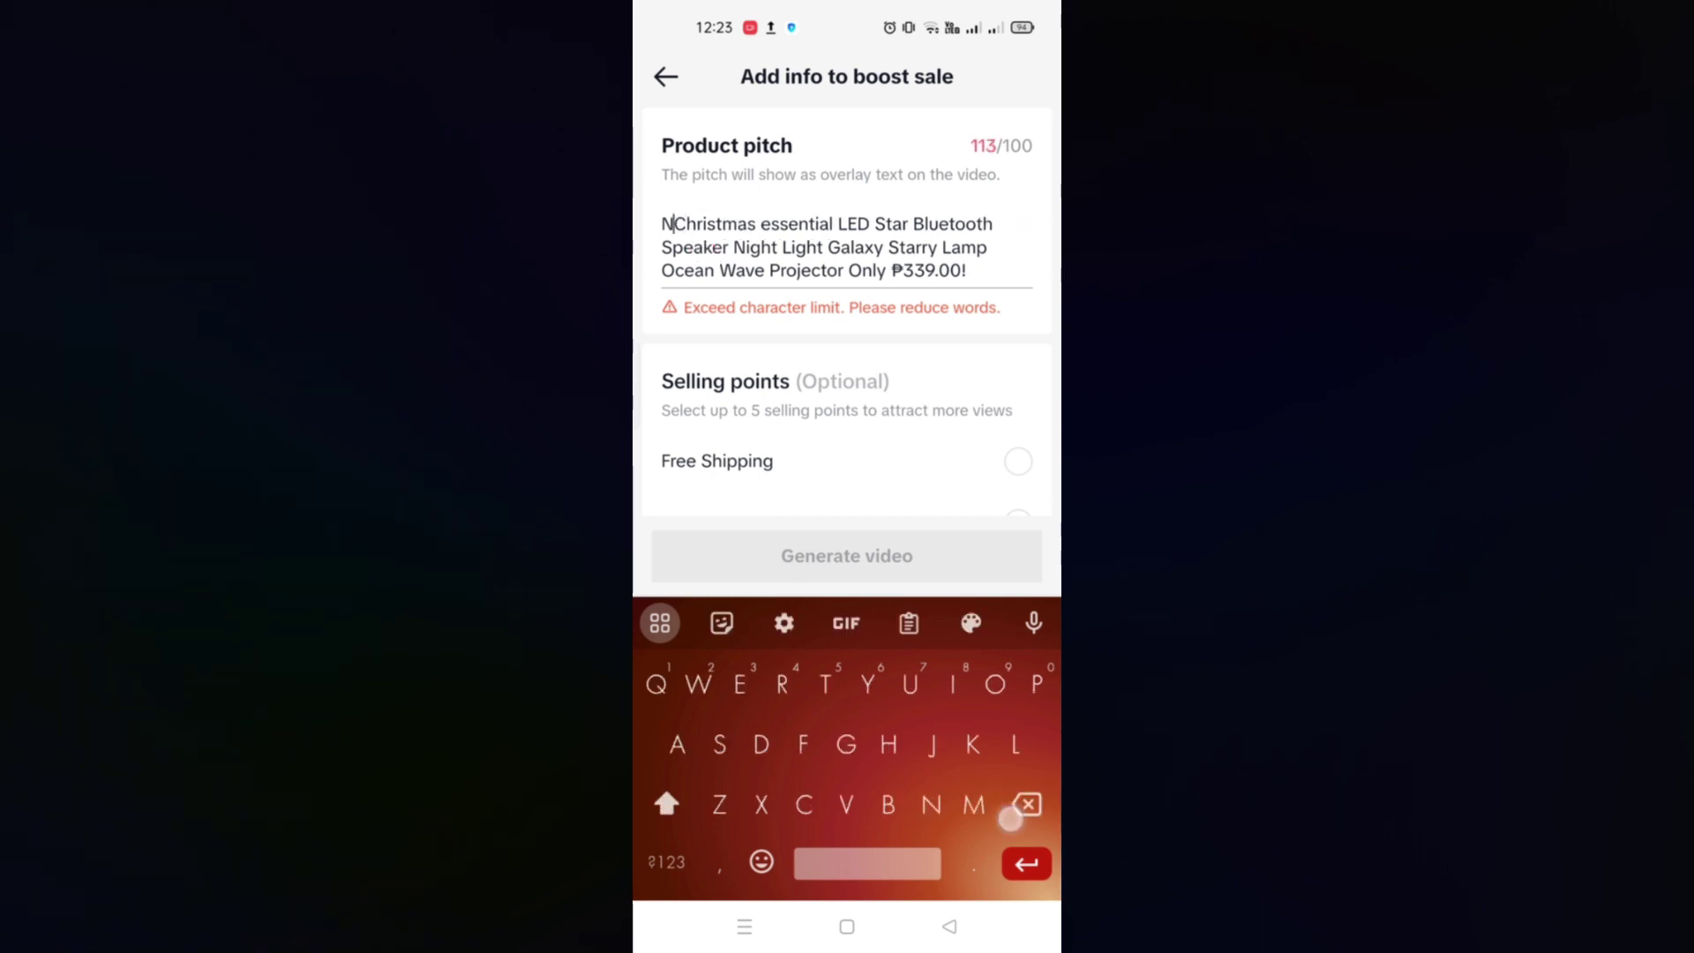
{"action": "key", "text": "BackSpace"}
{"action": "left_click", "coordinate": [823, 224]}
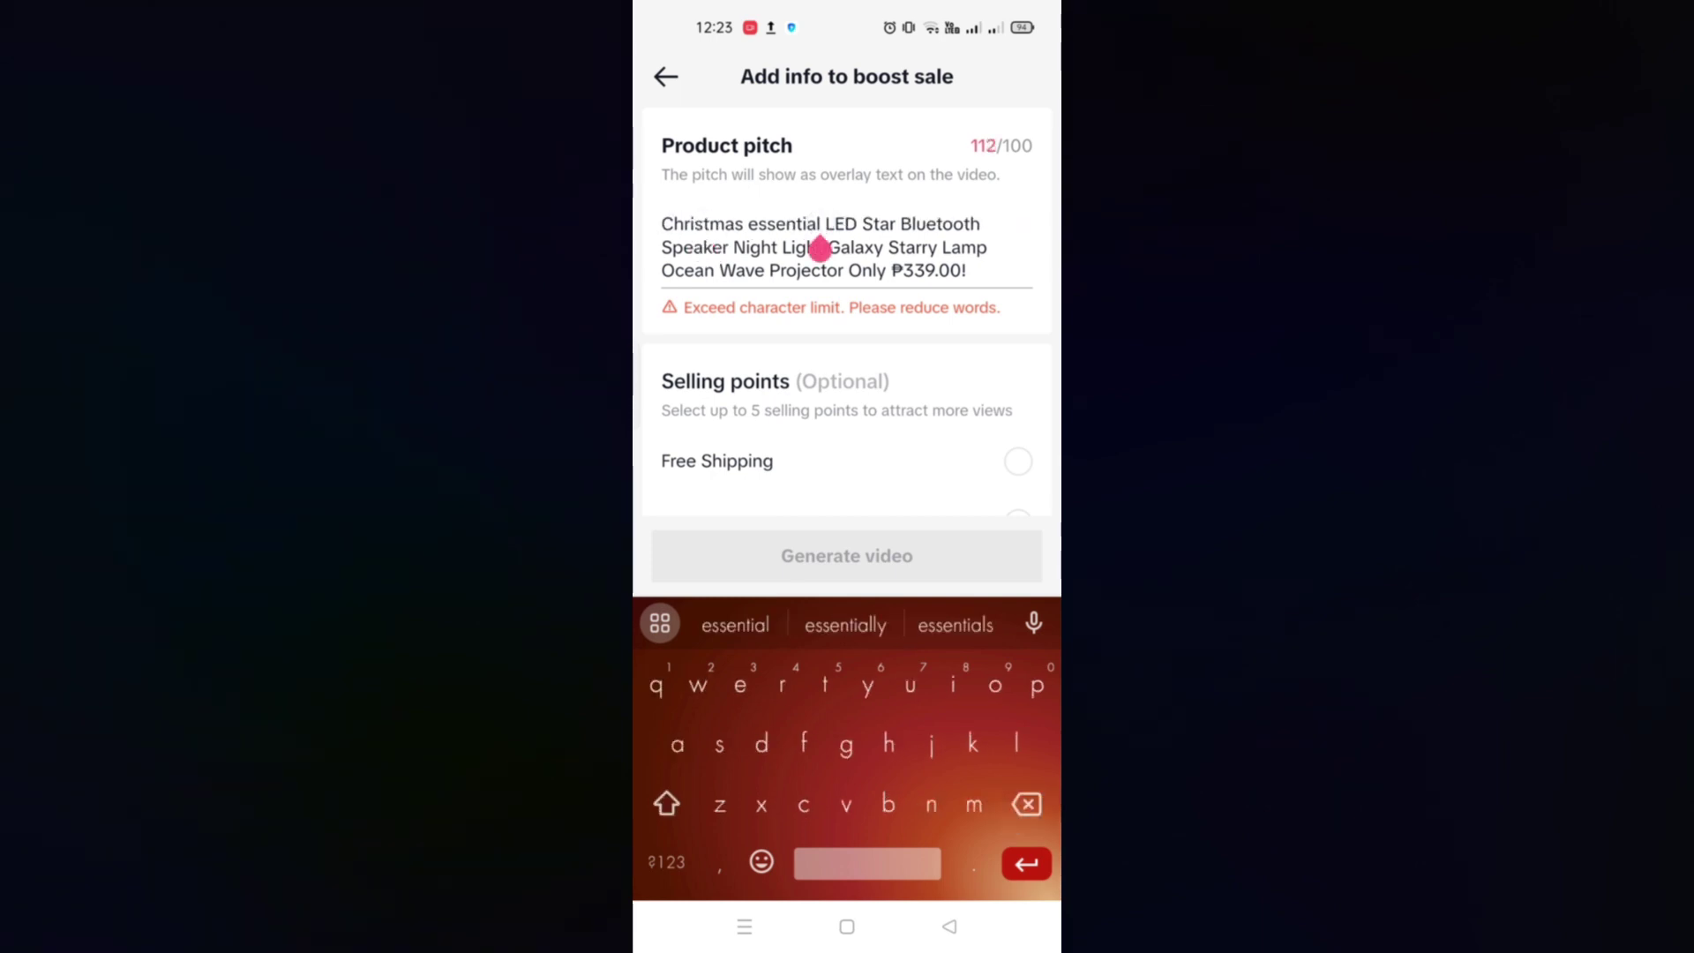
{"action": "left_click", "coordinate": [957, 624]}
{"action": "key", "text": "BackSpace"}
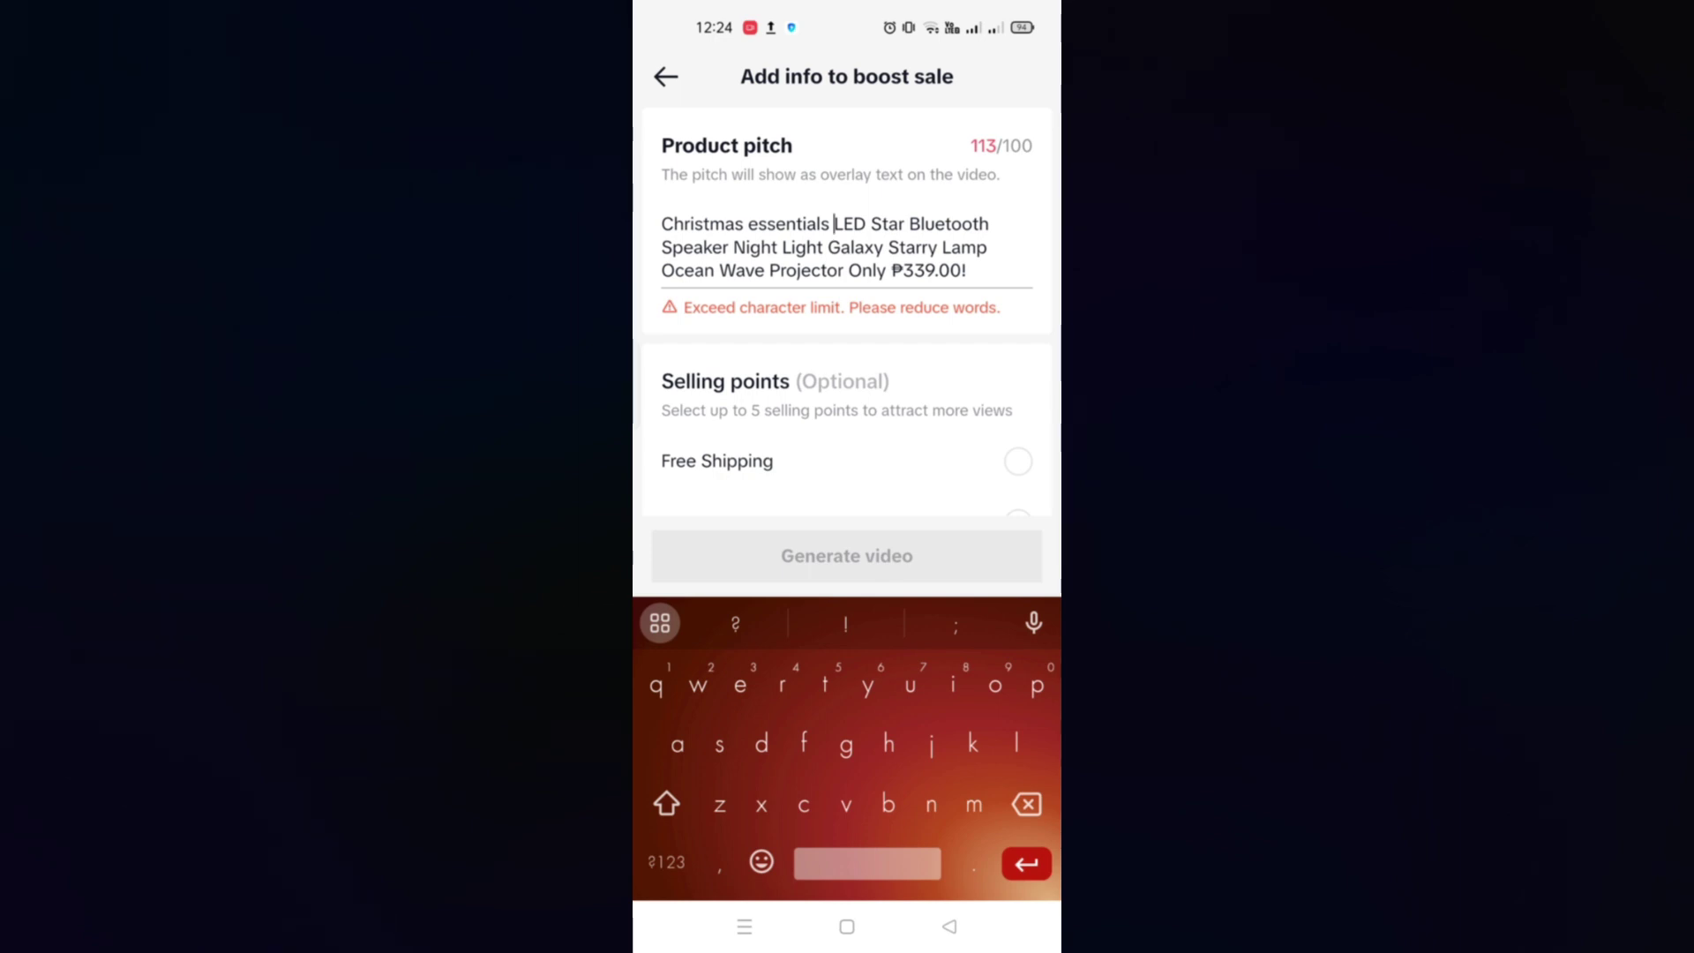
Delete 'Starry' and 'Wave' so the pitch fits within 100 characters
{"action": "left_click", "coordinate": [940, 252]}
{"action": "left_click", "coordinate": [1027, 805]}
{"action": "key", "text": "BackSpace"}
{"action": "key", "text": "BackSpace"}
{"action": "key", "text": "BackSpace"}
{"action": "key", "text": "BackSpace"}
{"action": "key", "text": "BackSpace"}
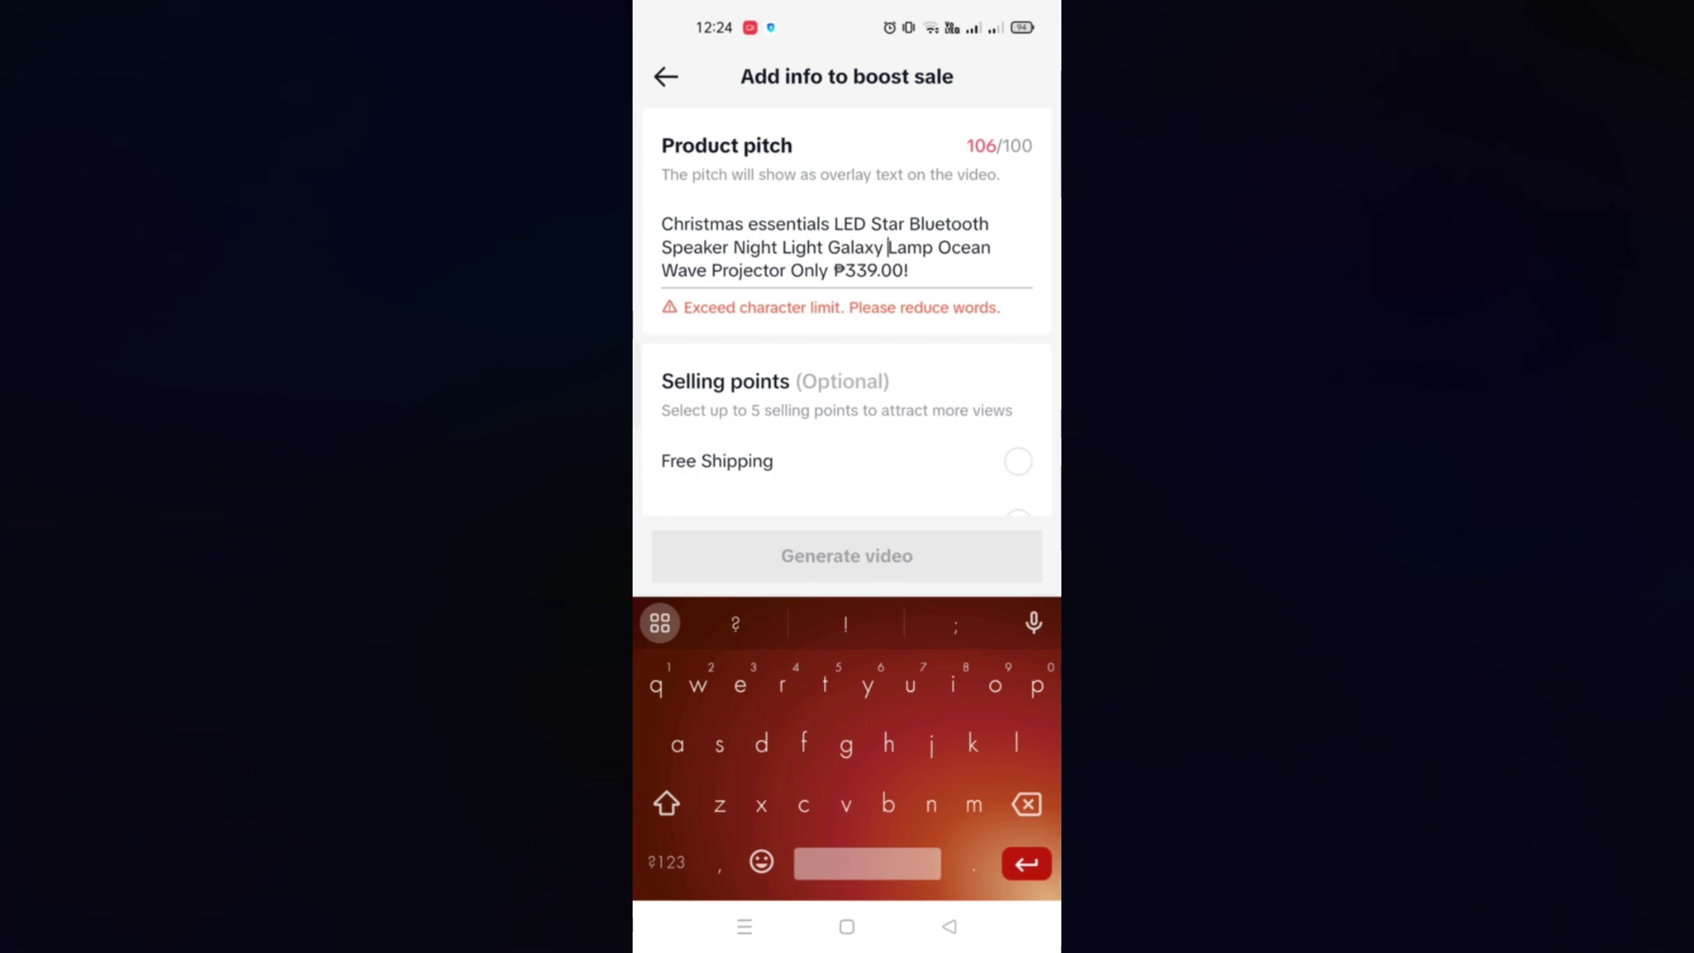
{"action": "left_click", "coordinate": [778, 286]}
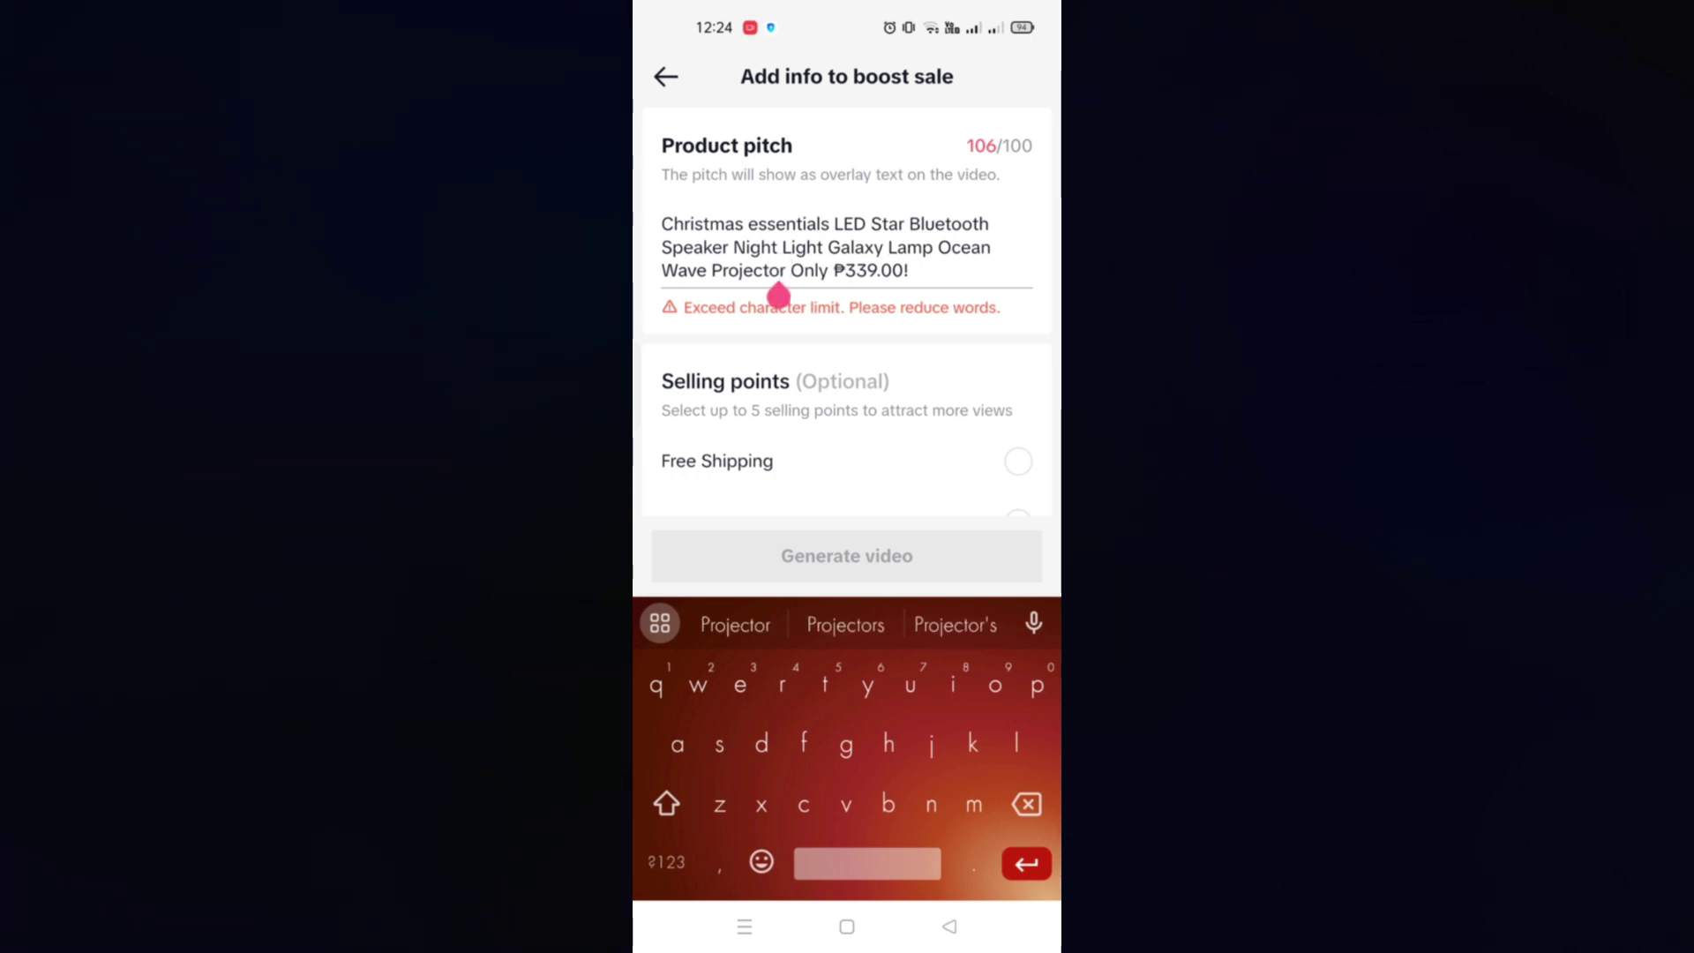
{"action": "left_click", "coordinate": [790, 295]}
{"action": "left_click", "coordinate": [689, 283]}
{"action": "key", "text": "BackSpace"}
{"action": "key", "text": "BackSpace"}
{"action": "key", "text": "BackSpace"}
{"action": "key", "text": "BackSpace"}
{"action": "key", "text": "BackSpace"}
{"action": "key", "text": "BackSpace"}
{"action": "key", "text": "BackSpace"}
{"action": "key", "text": "BackSpace"}
{"action": "key", "text": "BackSpace"}
{"action": "key", "text": "BackSpace"}
{"action": "key", "text": "BackSpace"}
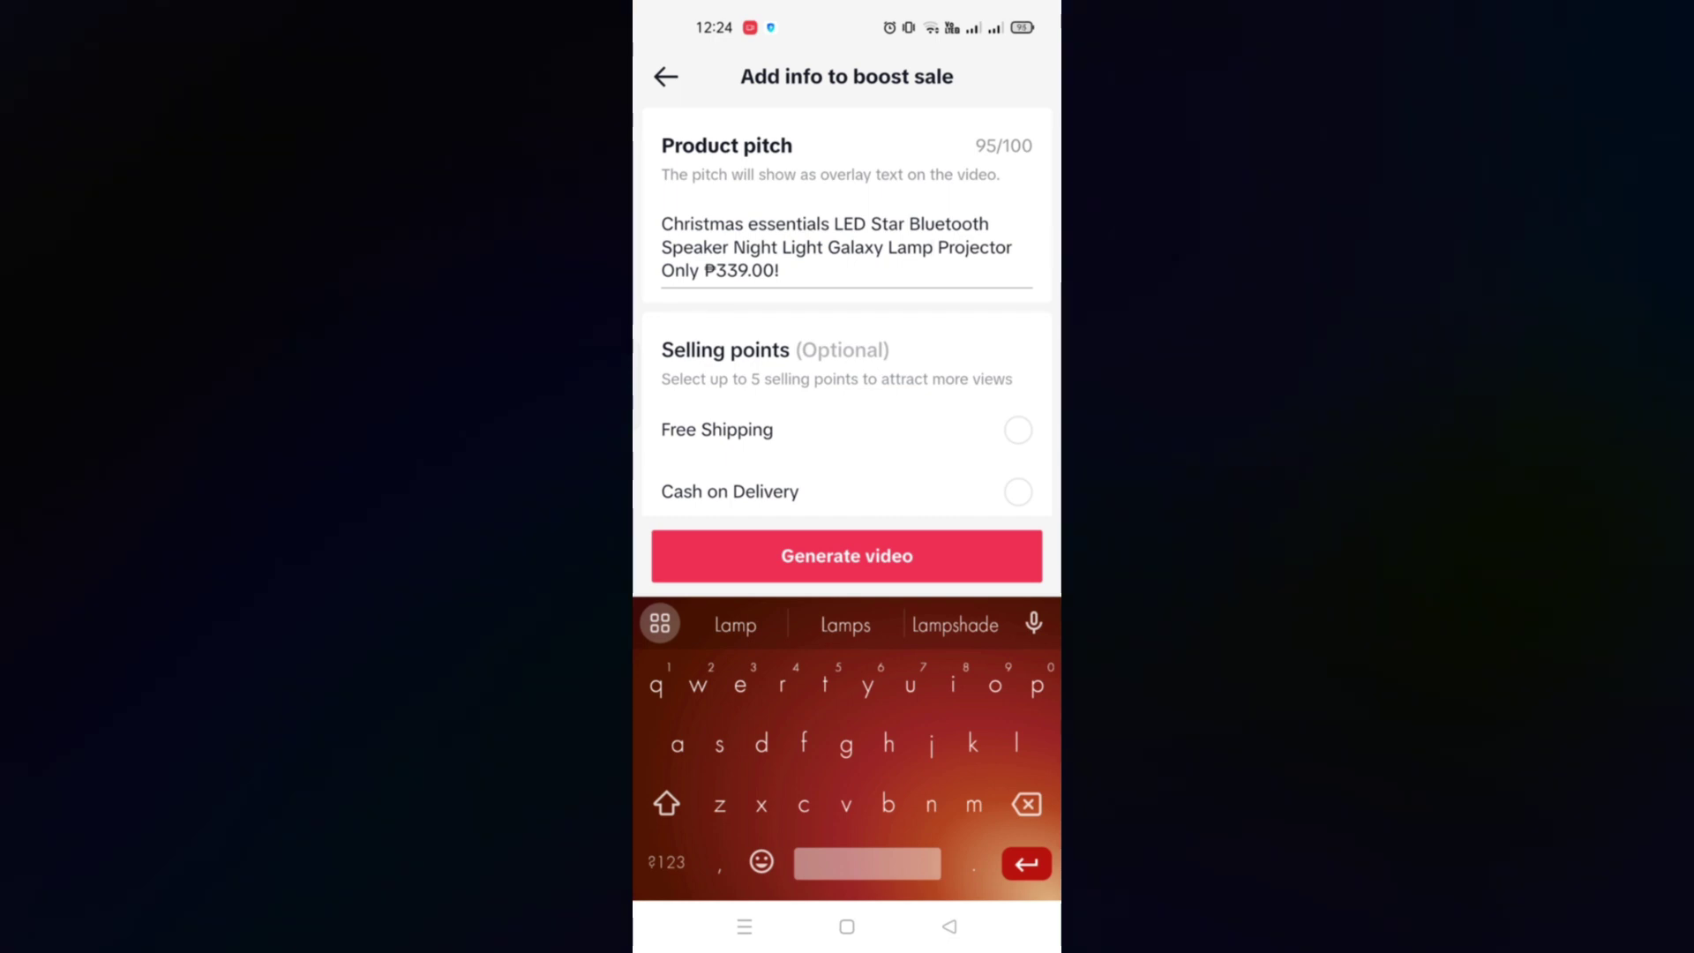
{"action": "scroll", "coordinate": [847, 344], "scroll_direction": "down", "scroll_amount": 3}
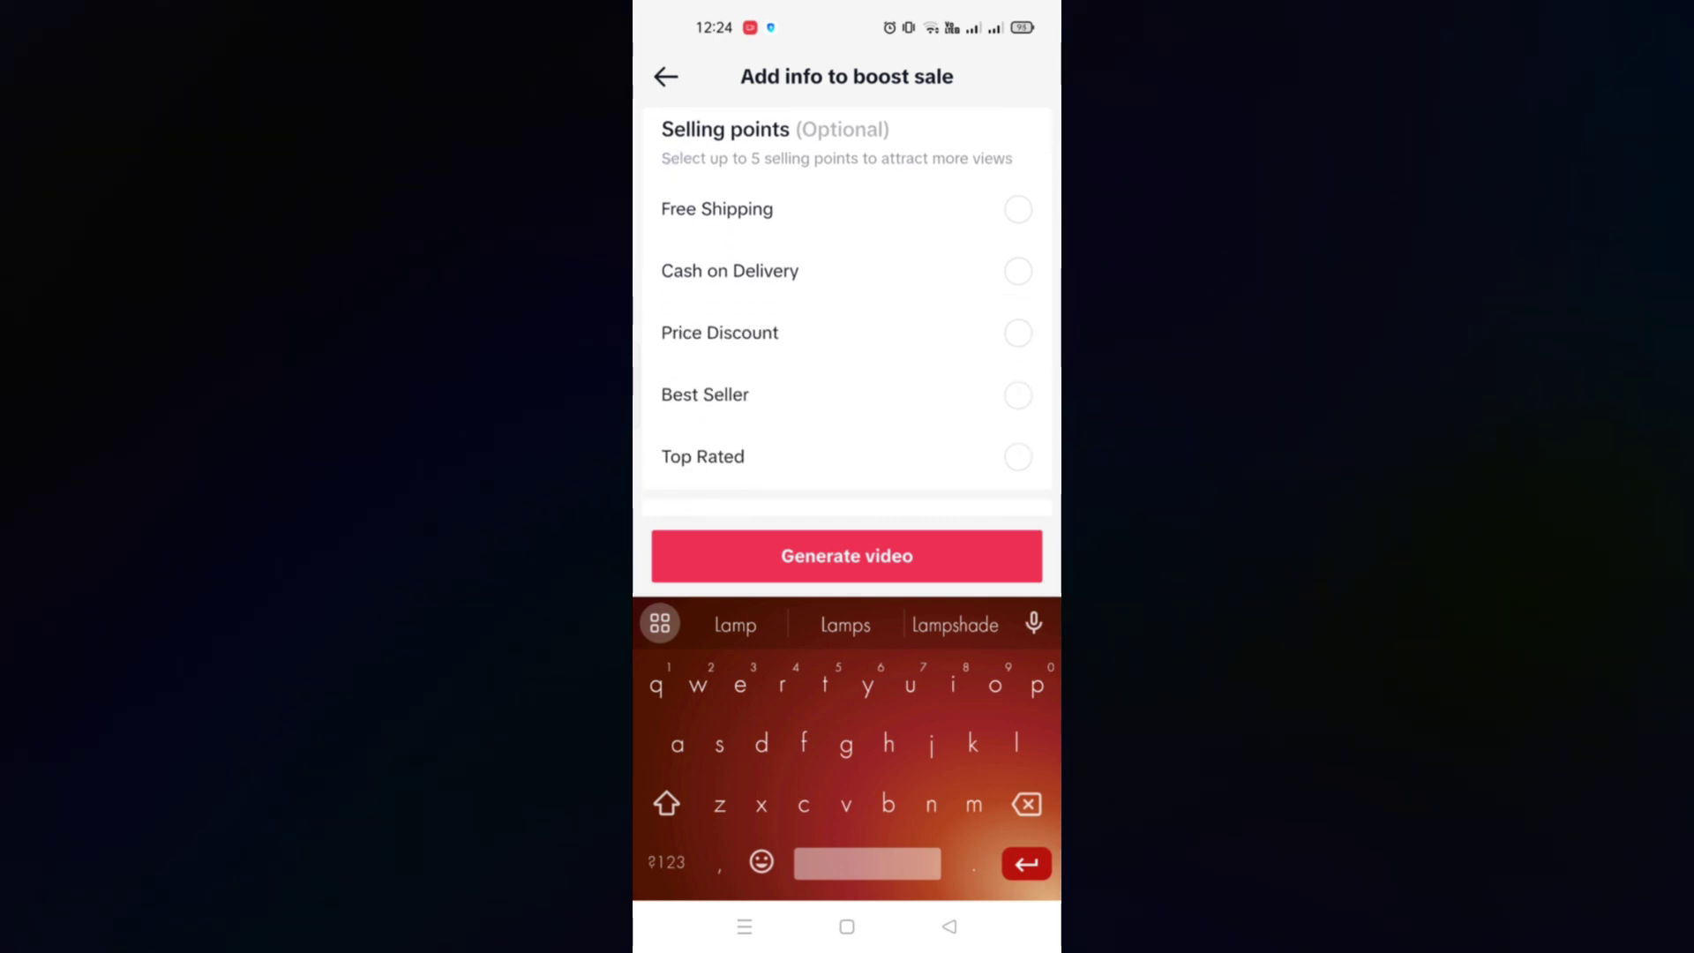
Tick the Best Seller and Top Rated selling points and generate the AI product video
{"action": "left_click", "coordinate": [679, 409]}
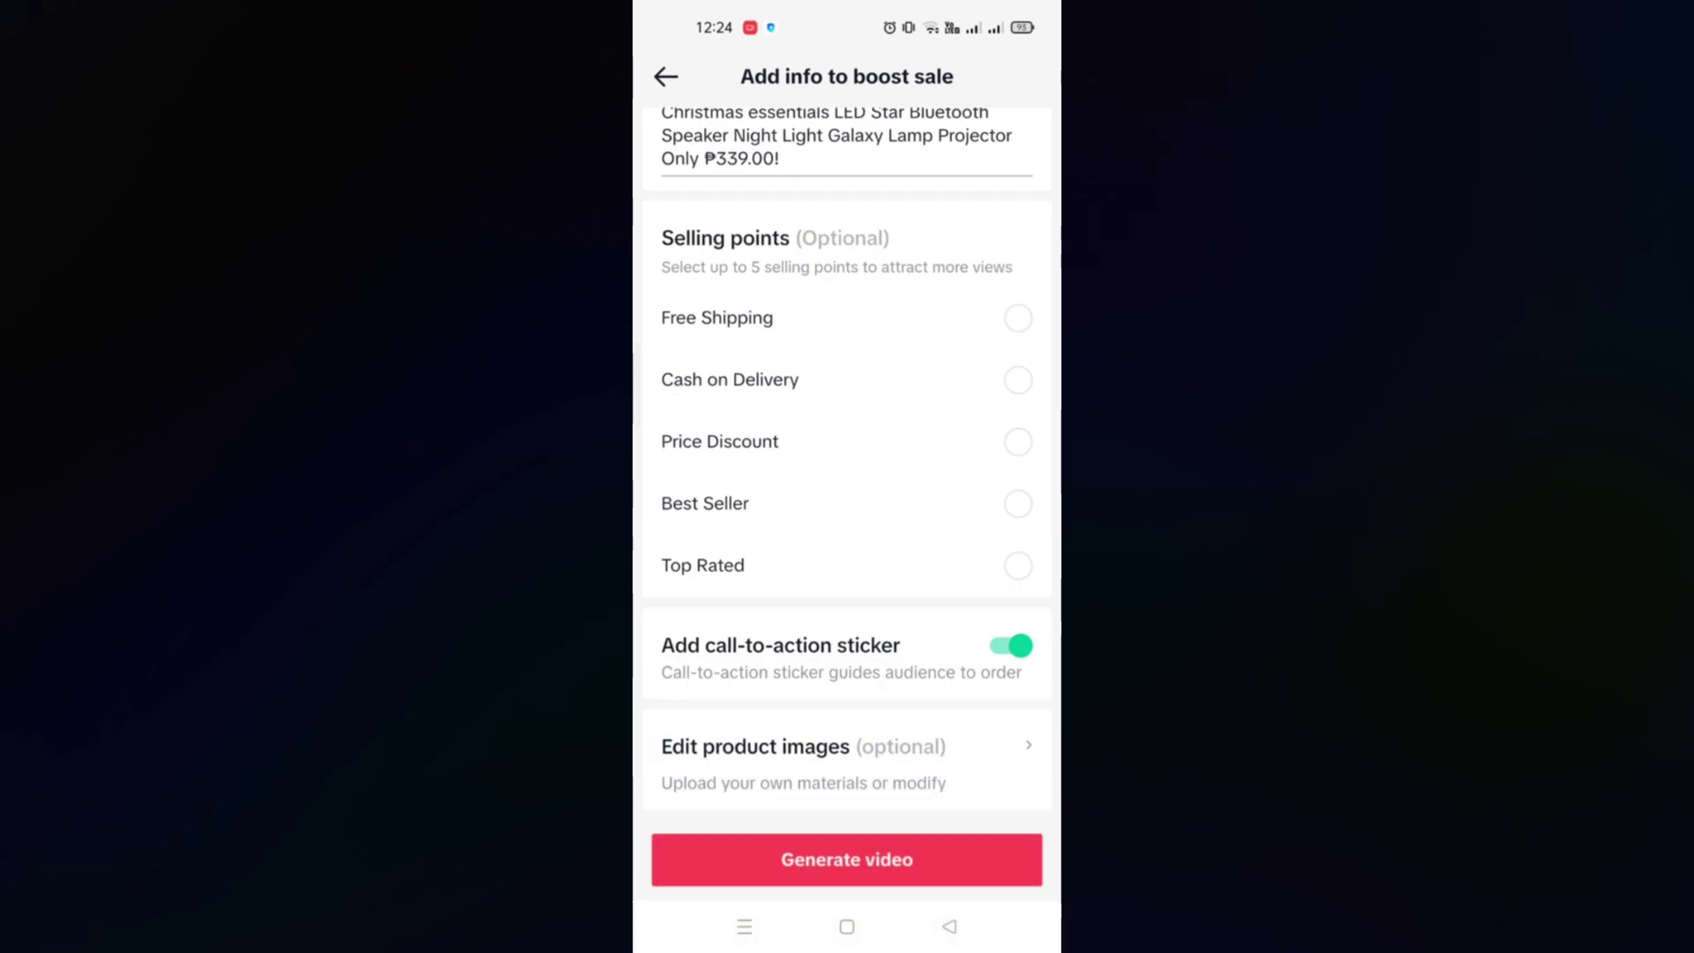
{"action": "left_click", "coordinate": [1018, 503]}
{"action": "left_click", "coordinate": [1018, 565]}
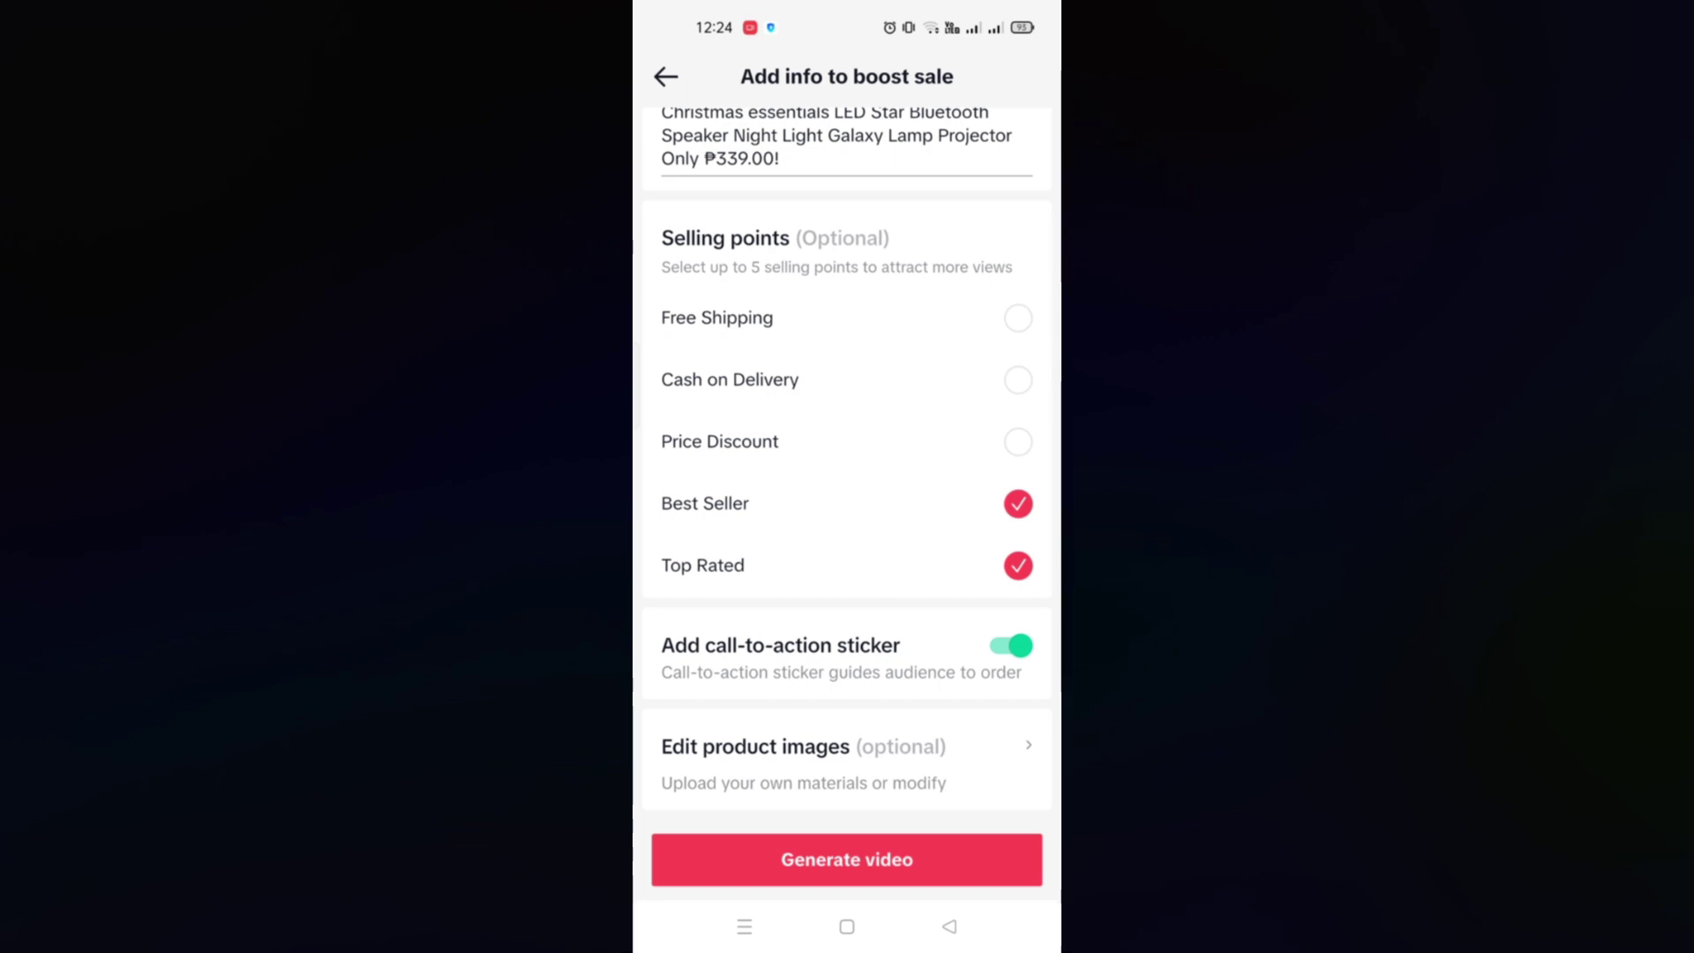
{"action": "left_click", "coordinate": [913, 861]}
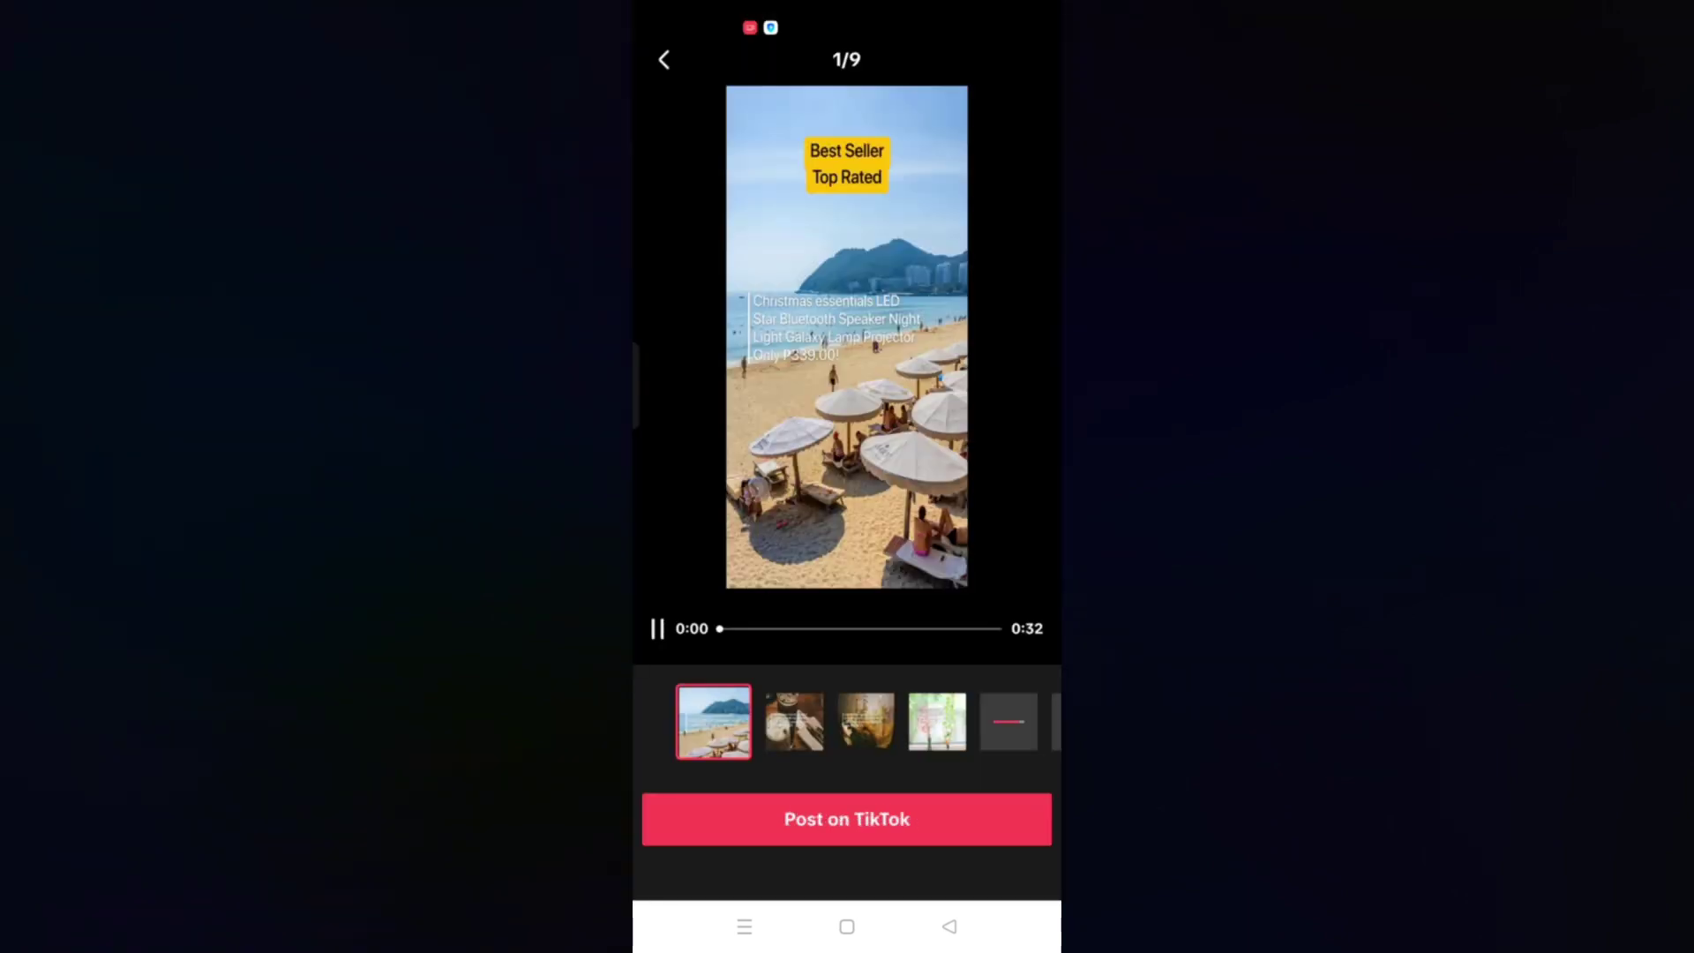
{"action": "left_click_drag", "start_coordinate": [979, 748], "coordinate": [892, 786]}
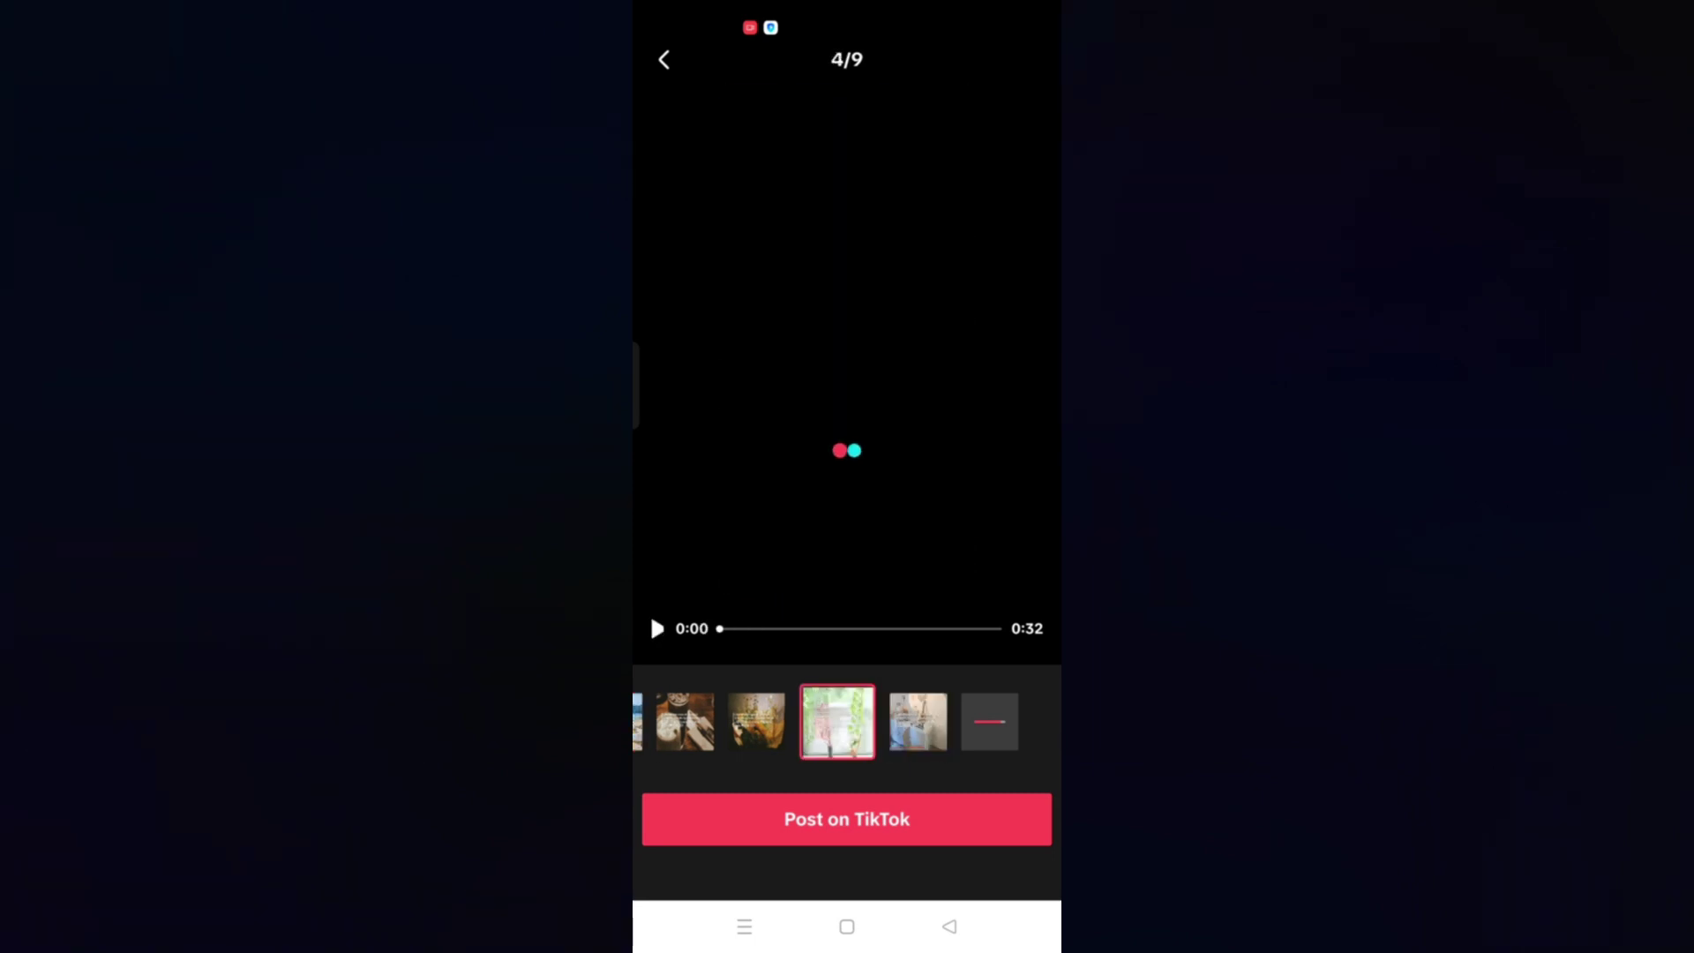
Preview the third scene of the 32-second video, pausing and resuming playback
{"action": "left_click", "coordinate": [764, 722]}
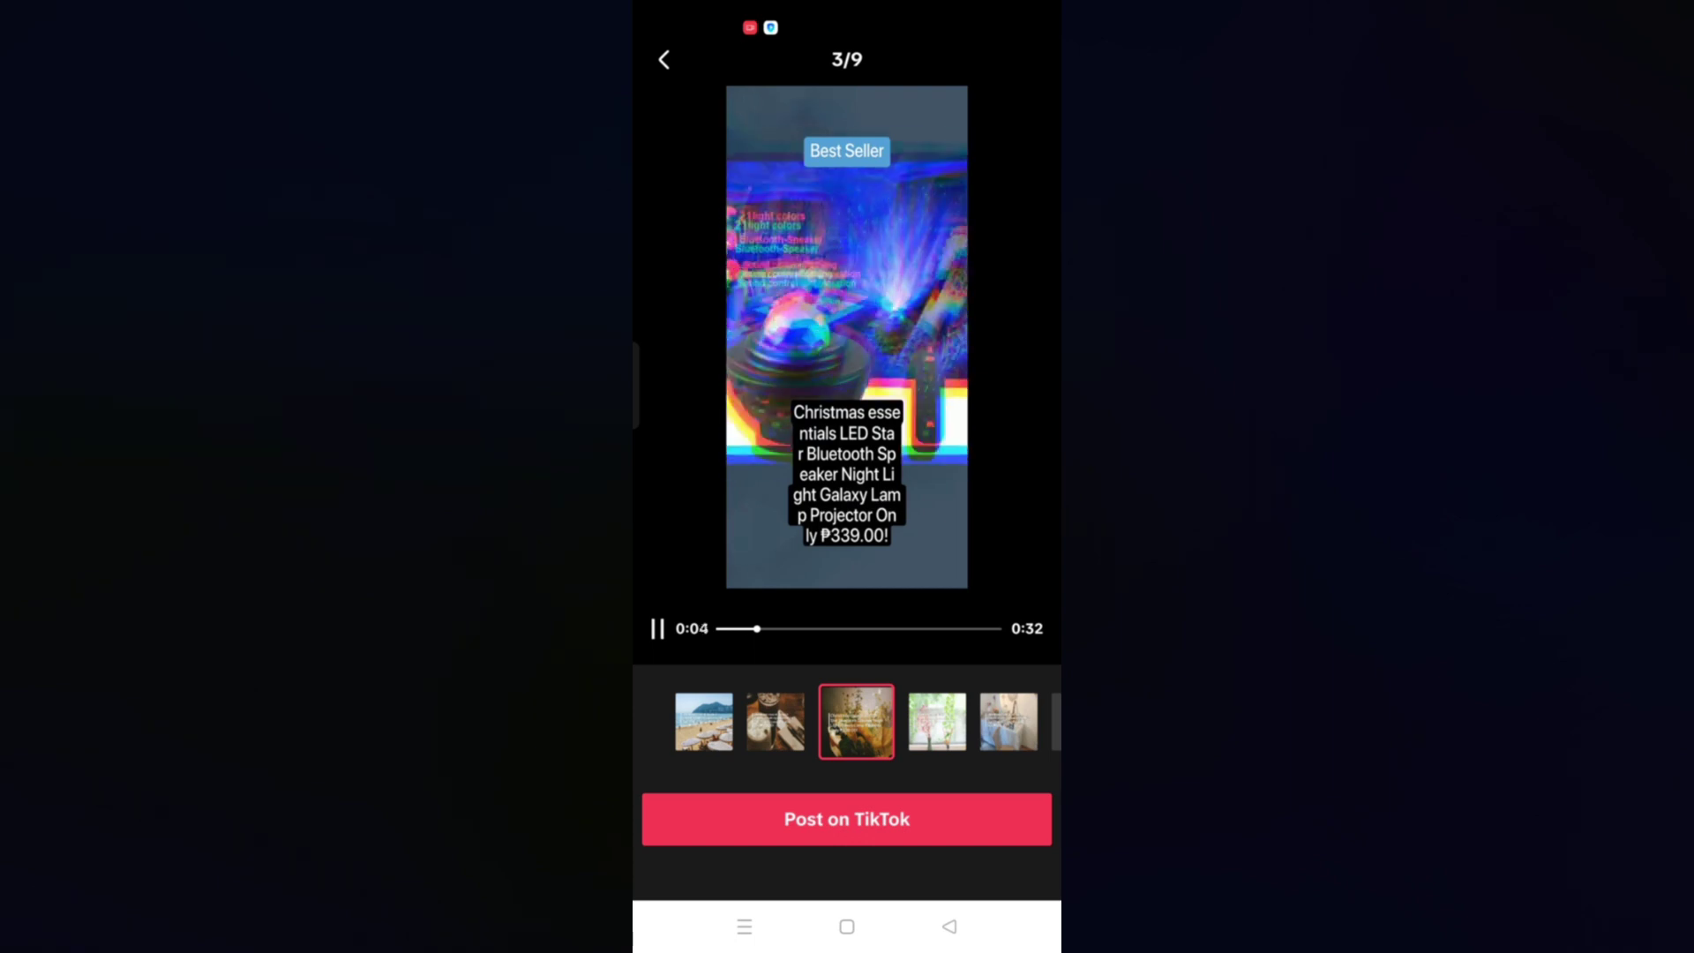
{"action": "left_click", "coordinate": [847, 450]}
{"action": "left_click", "coordinate": [834, 628]}
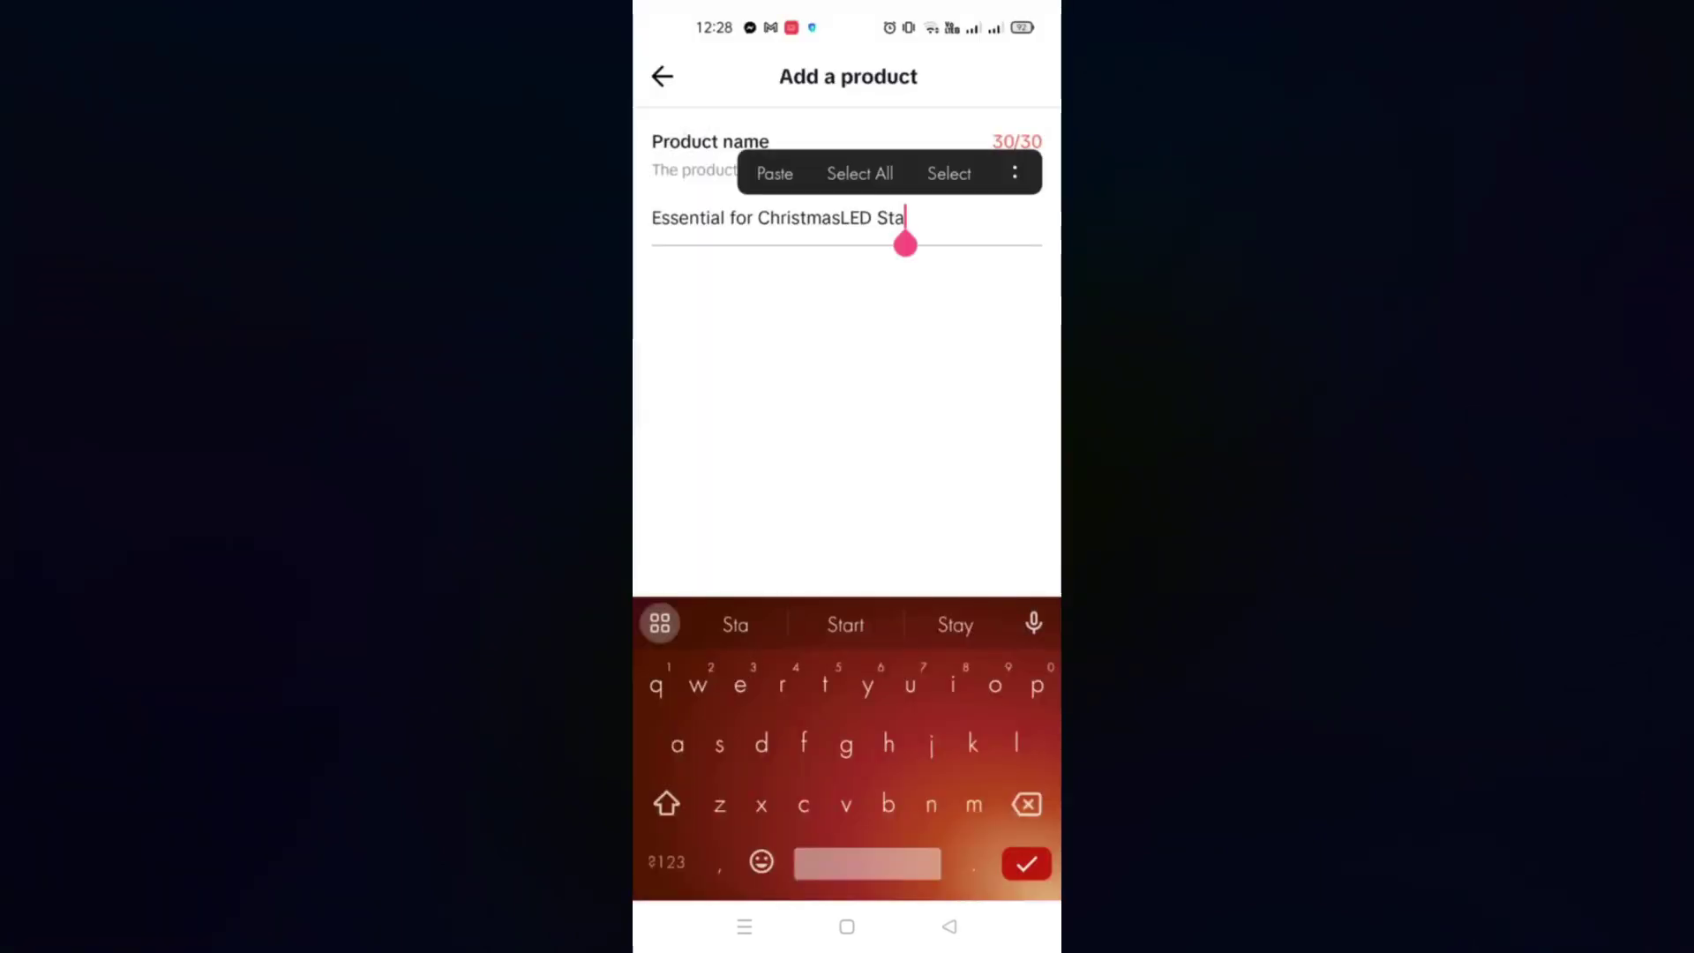
Edit the product name to 'ChristmasLED starry lamp' by deleting 'Essential for'
{"action": "mouse_move", "coordinate": [906, 244]}
{"action": "left_mouse_down"}
{"action": "mouse_move", "coordinate": [843, 244]}
{"action": "mouse_move", "coordinate": [905, 245]}
{"action": "left_mouse_up"}
{"action": "key", "text": "BackSpace"}
{"action": "key", "text": "BackSpace"}
{"action": "key", "text": "BackSpace"}
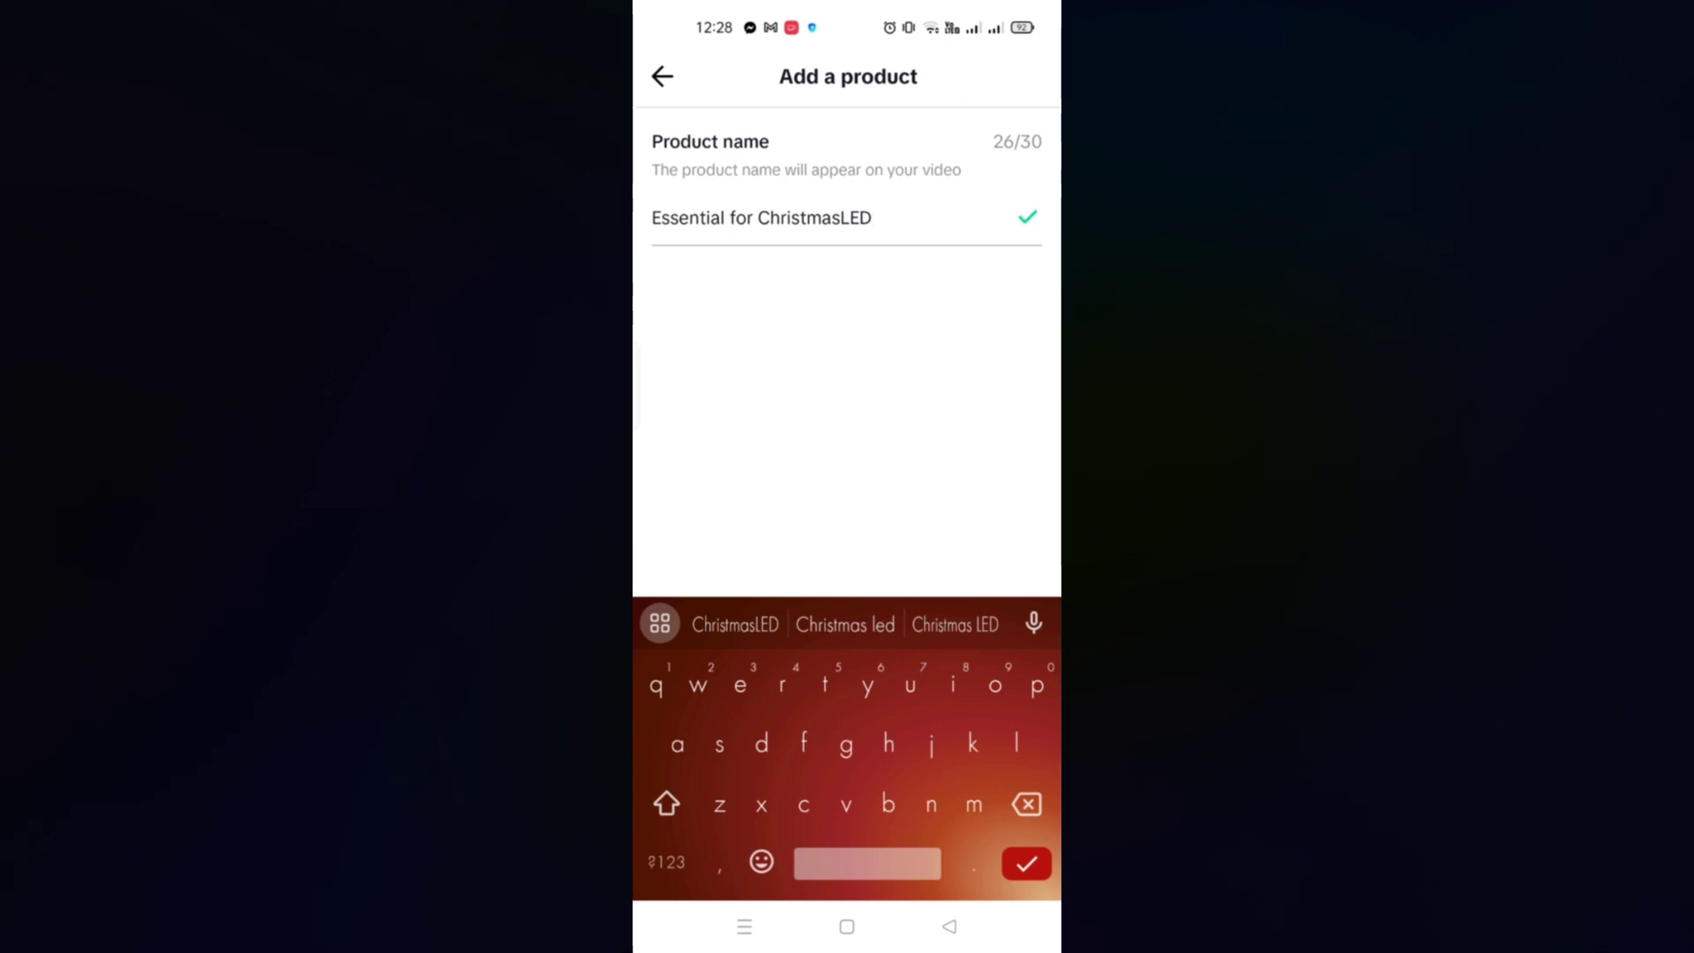
{"action": "left_click", "coordinate": [754, 218]}
{"action": "key", "text": "BackSpace"}
{"action": "key", "text": "BackSpace"}
{"action": "key", "text": "BackSpace"}
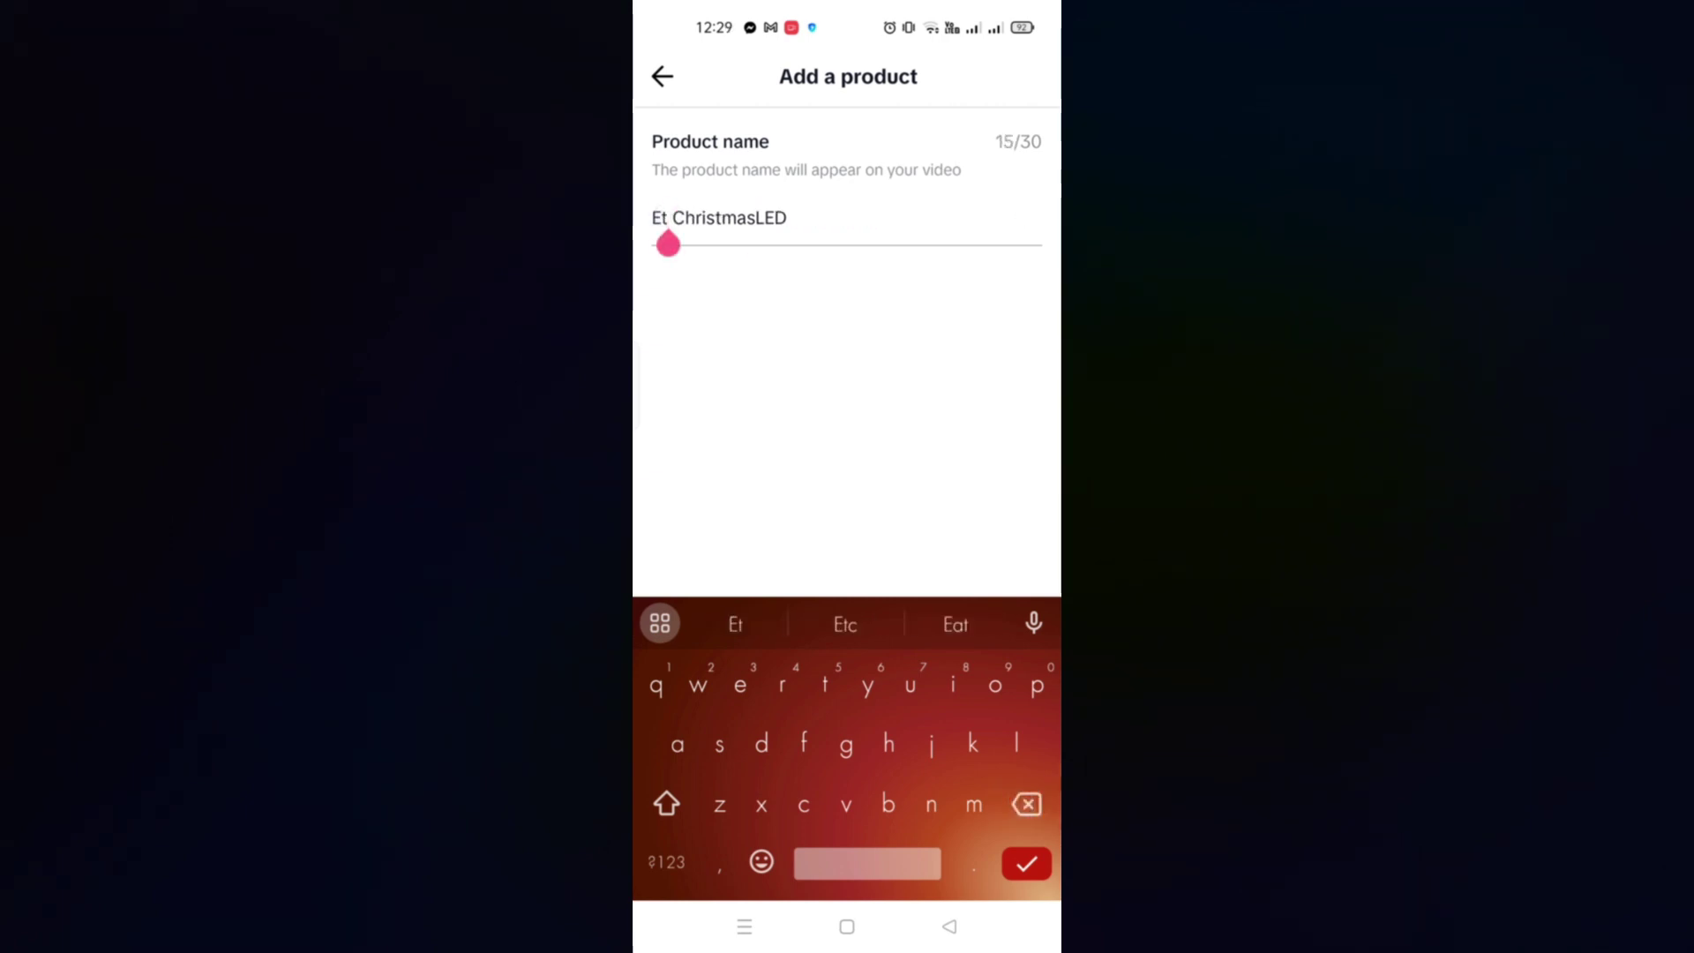
{"action": "key", "text": "BackSpace"}
{"action": "key", "text": "BackSpace"}
{"action": "left_click", "coordinate": [774, 218]}
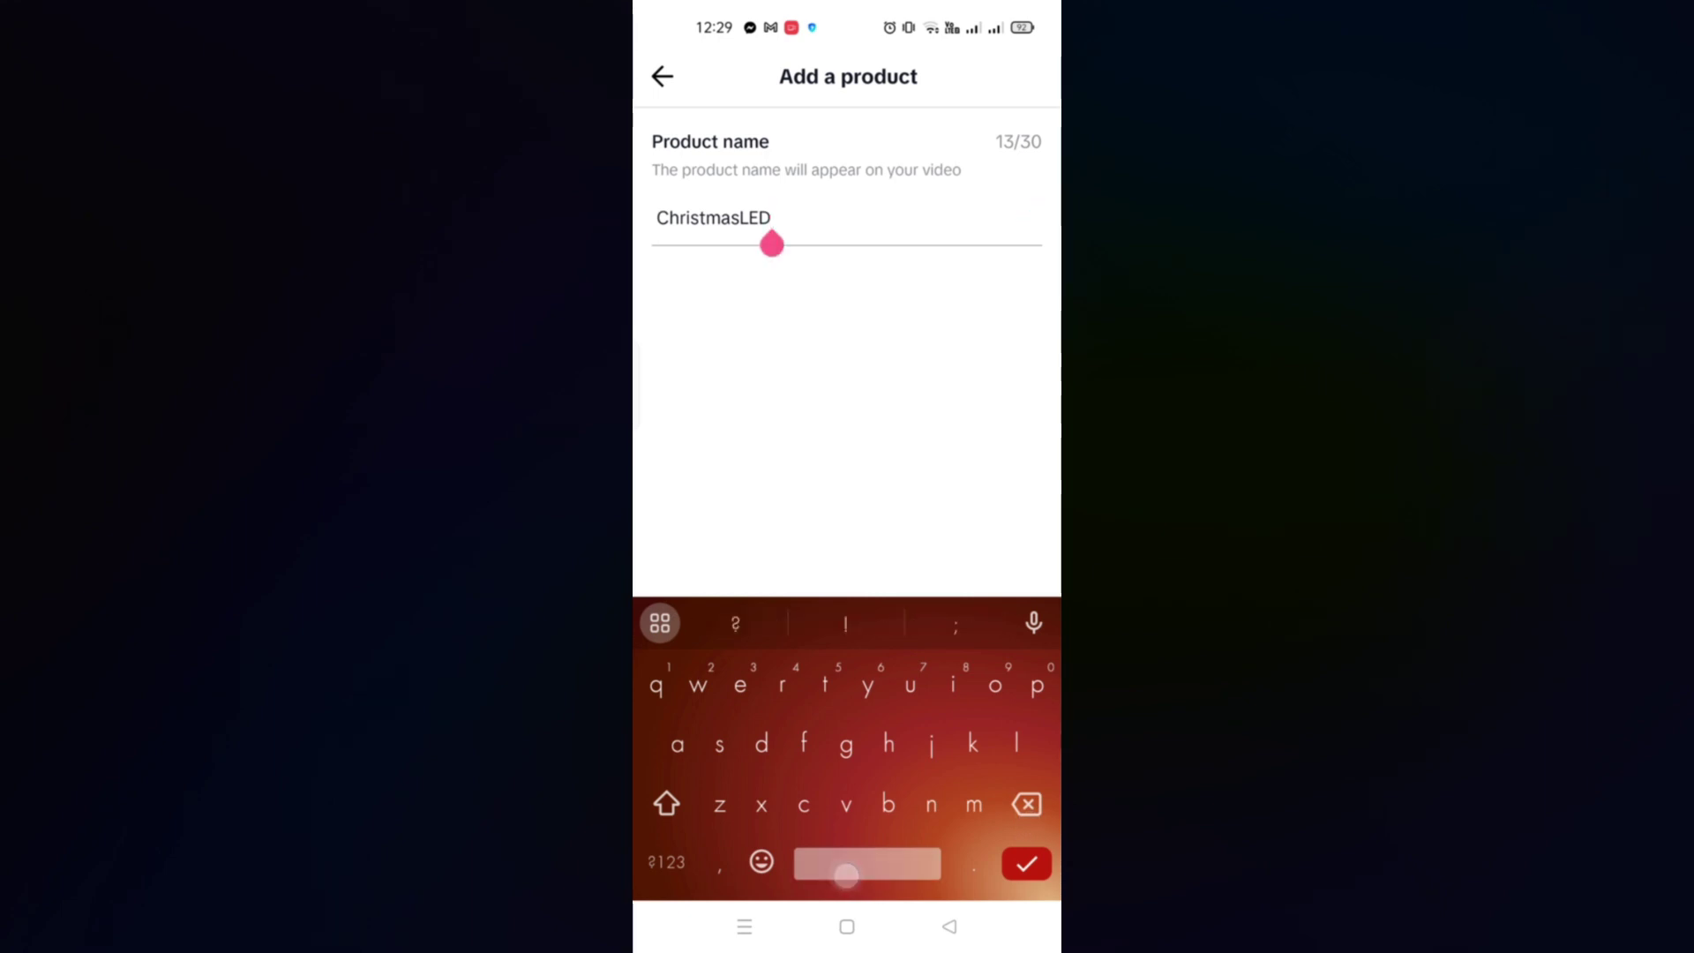
{"action": "type", "text": "starry lamp"}
Attach the renamed 'ChristmasLED starry lamp' product and continue to the Post screen
{"action": "left_click", "coordinate": [1001, 927]}
{"action": "left_click", "coordinate": [923, 825]}
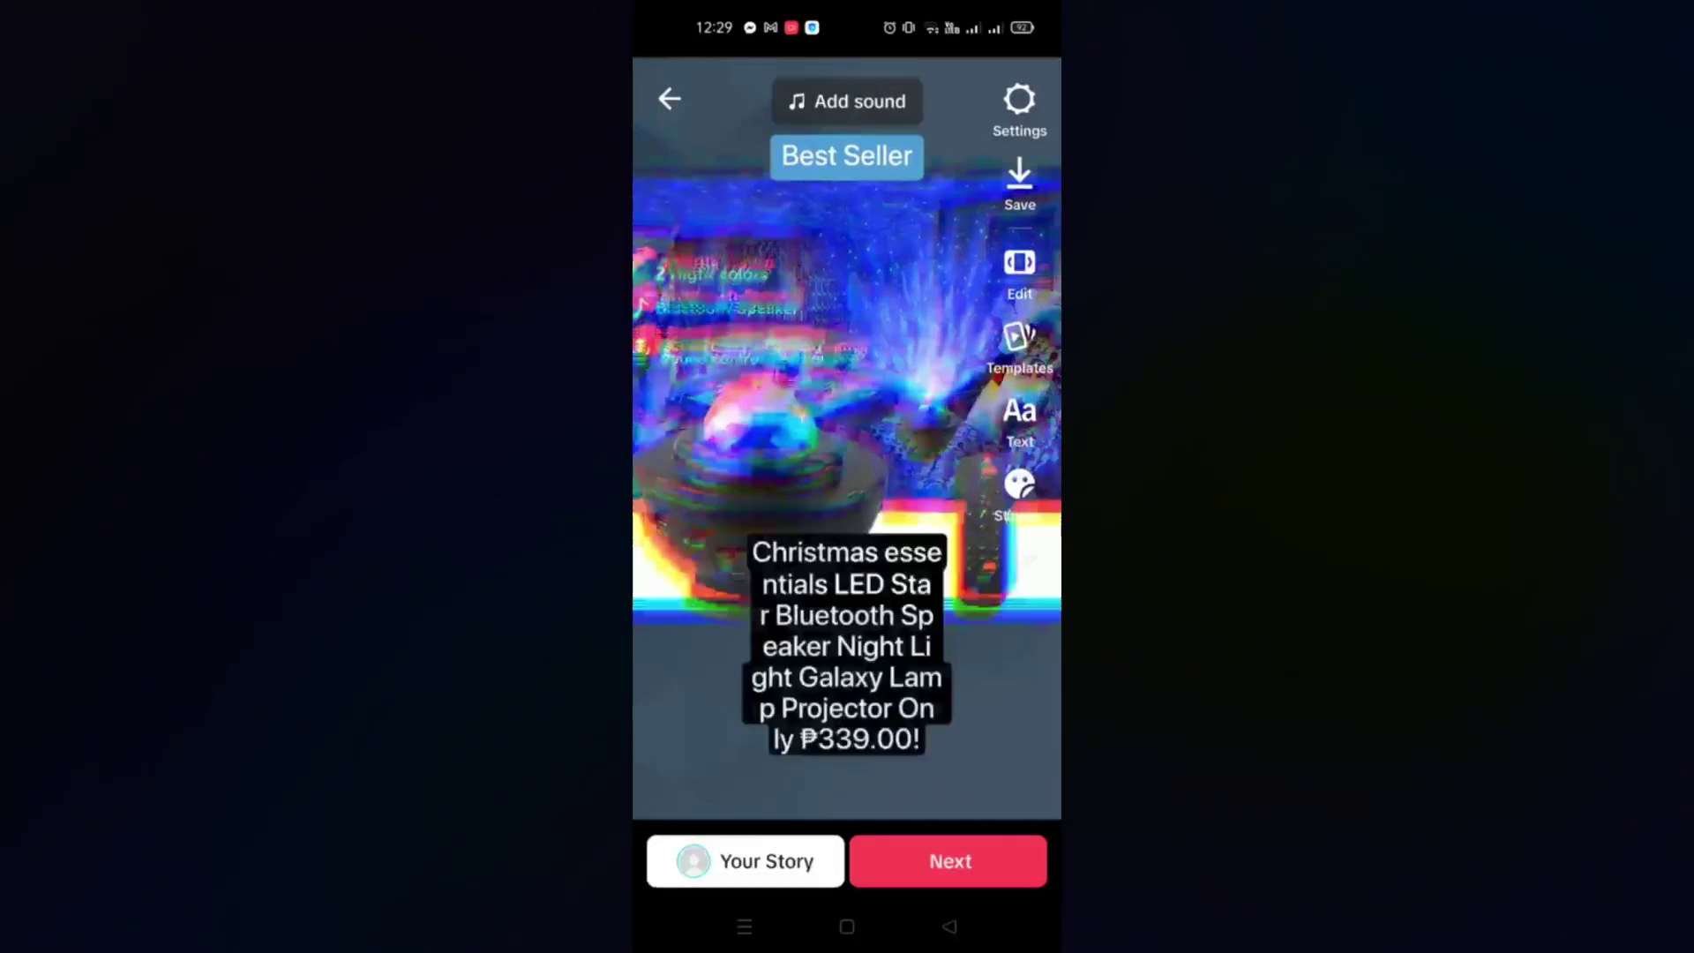
{"action": "left_click", "coordinate": [949, 860]}
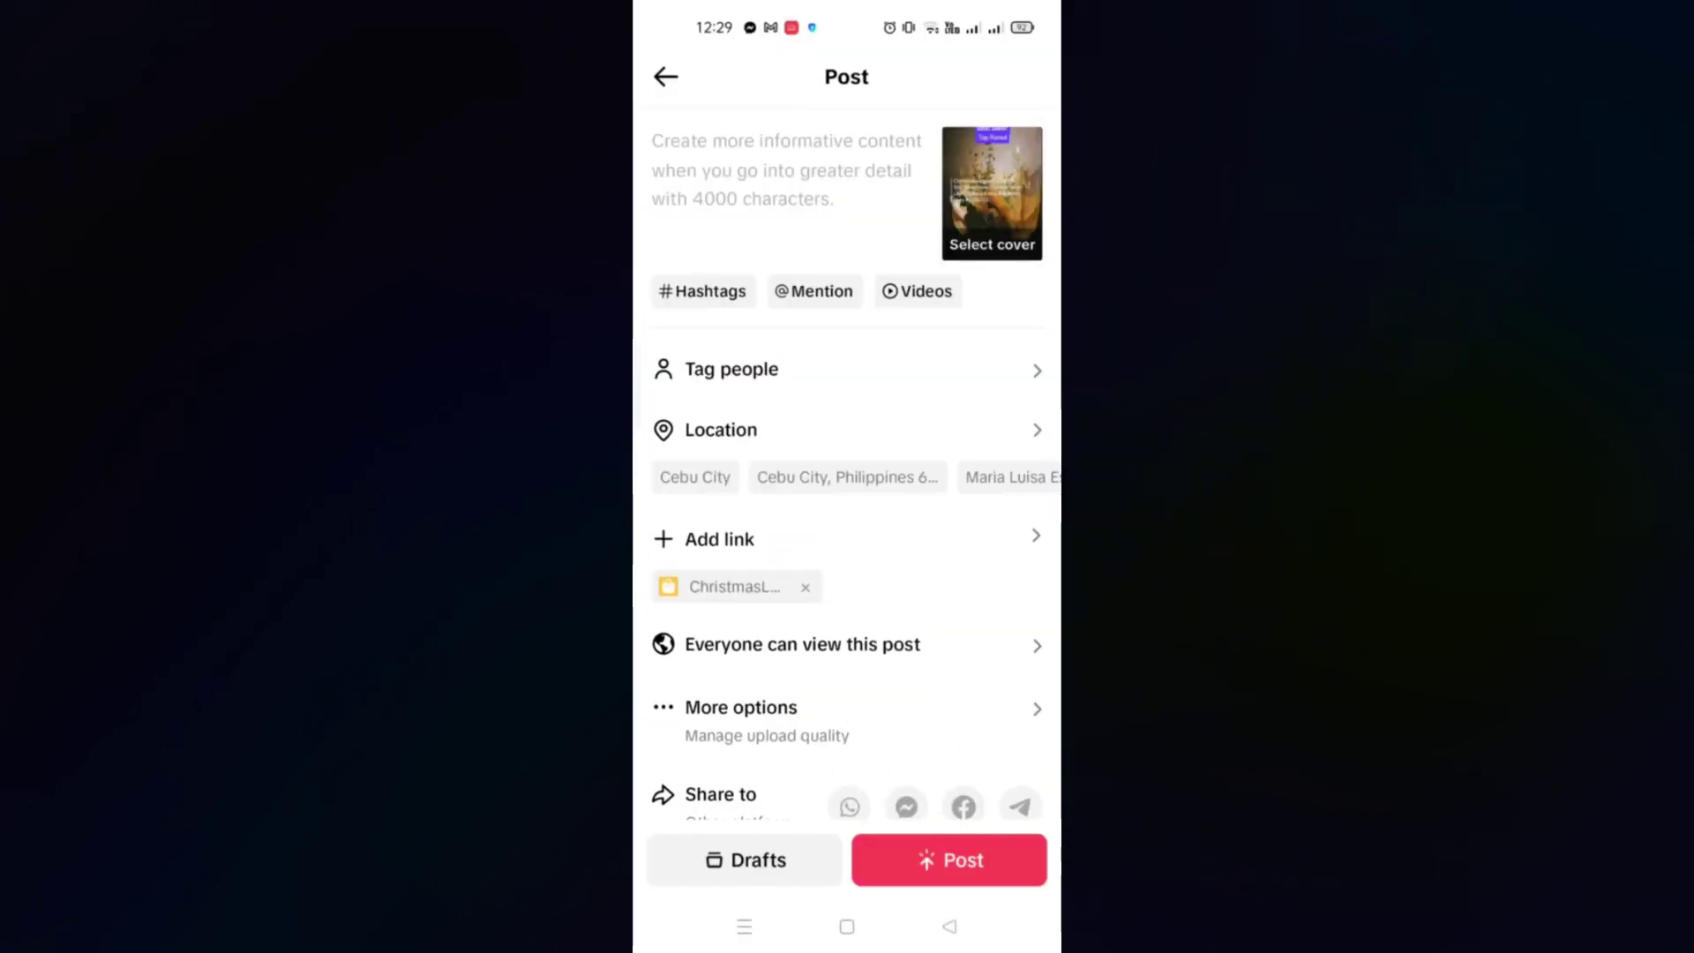
Add the hashtags #lamp, #starrysky and #ledlamp to the caption
{"action": "left_click", "coordinate": [702, 292]}
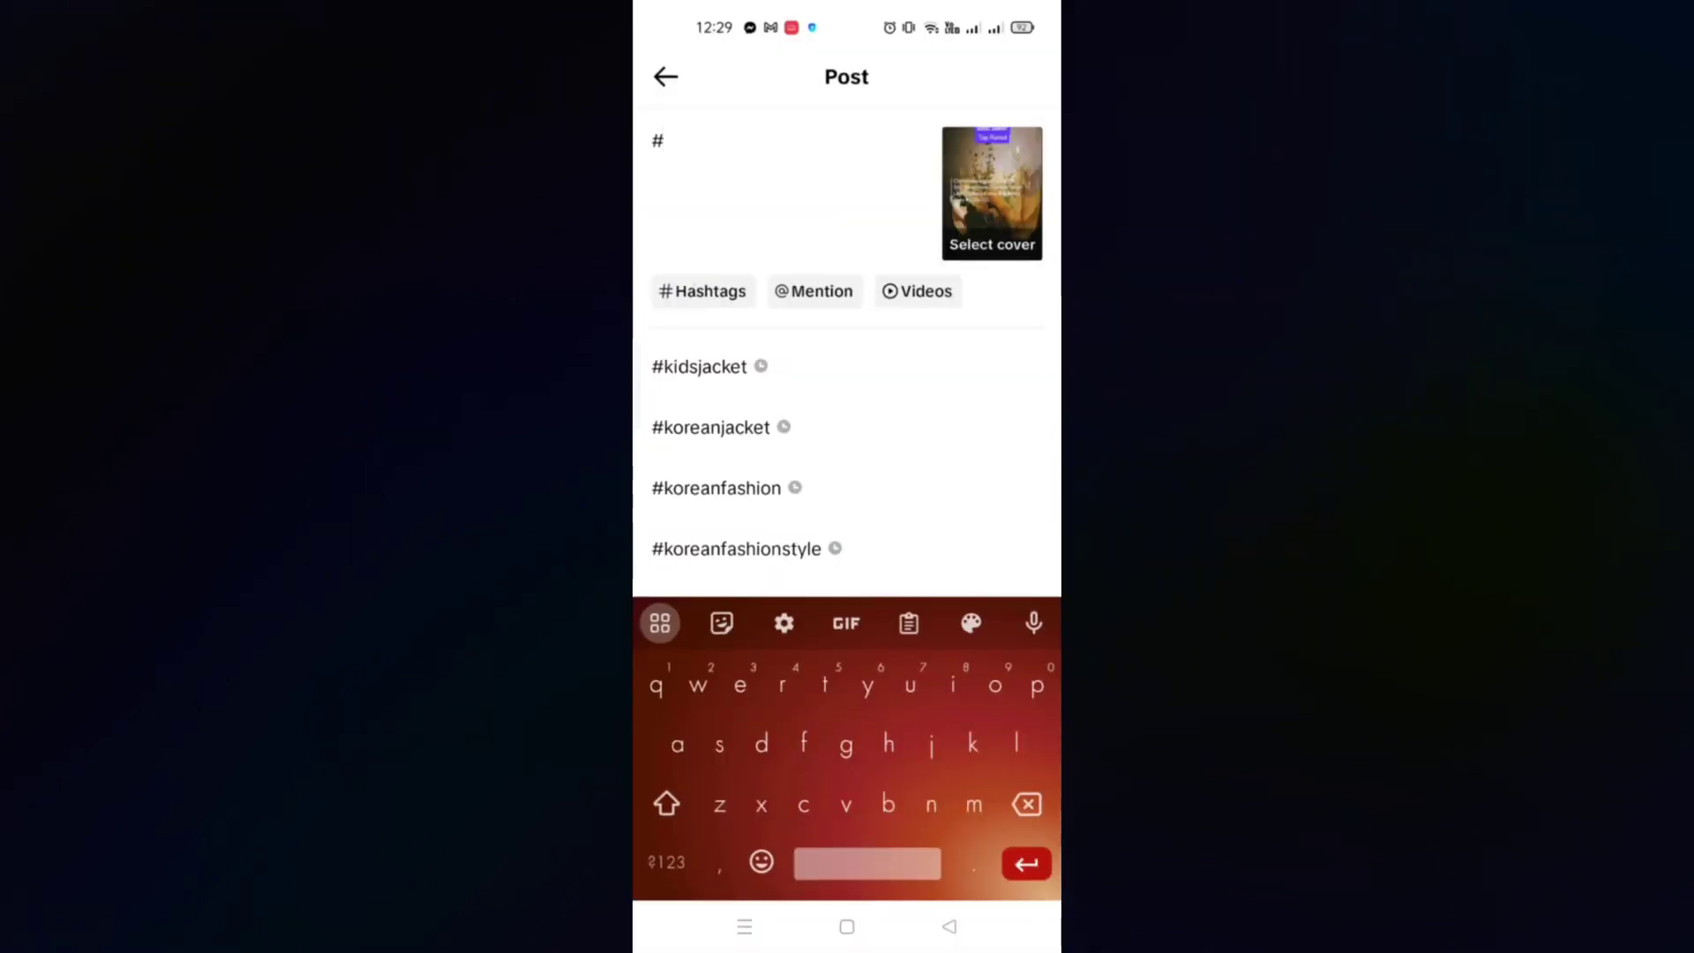
{"action": "type", "text": "lamp"}
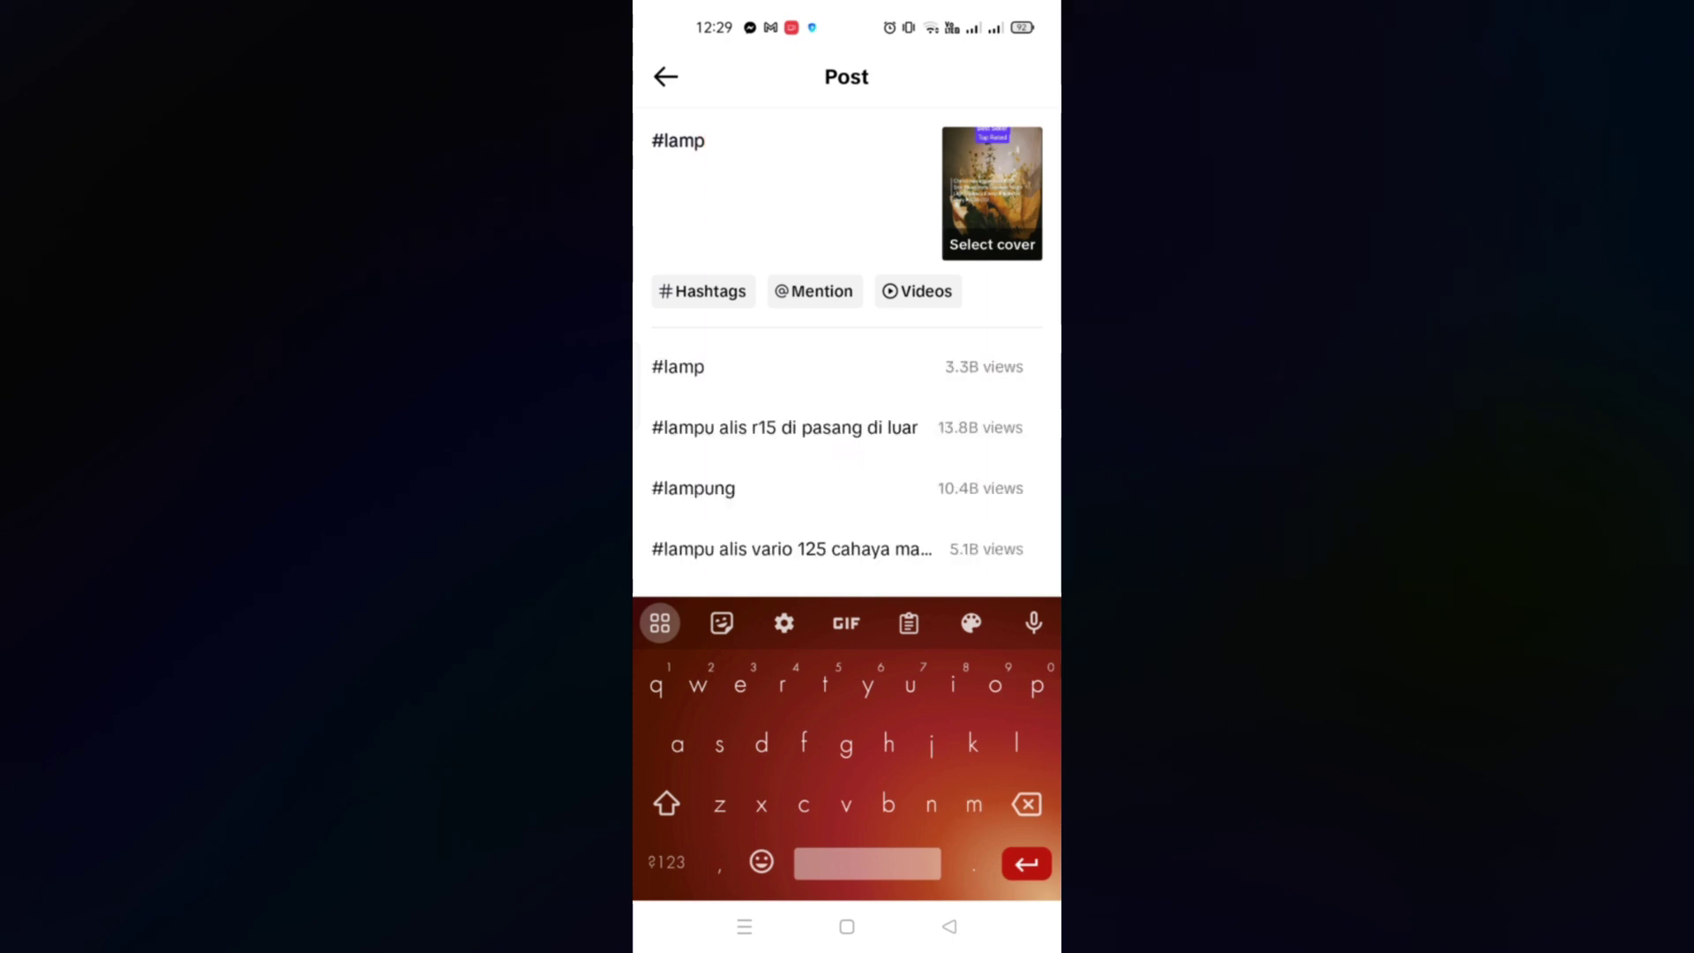
{"action": "left_click", "coordinate": [677, 367]}
{"action": "type", "text": "#starry"}
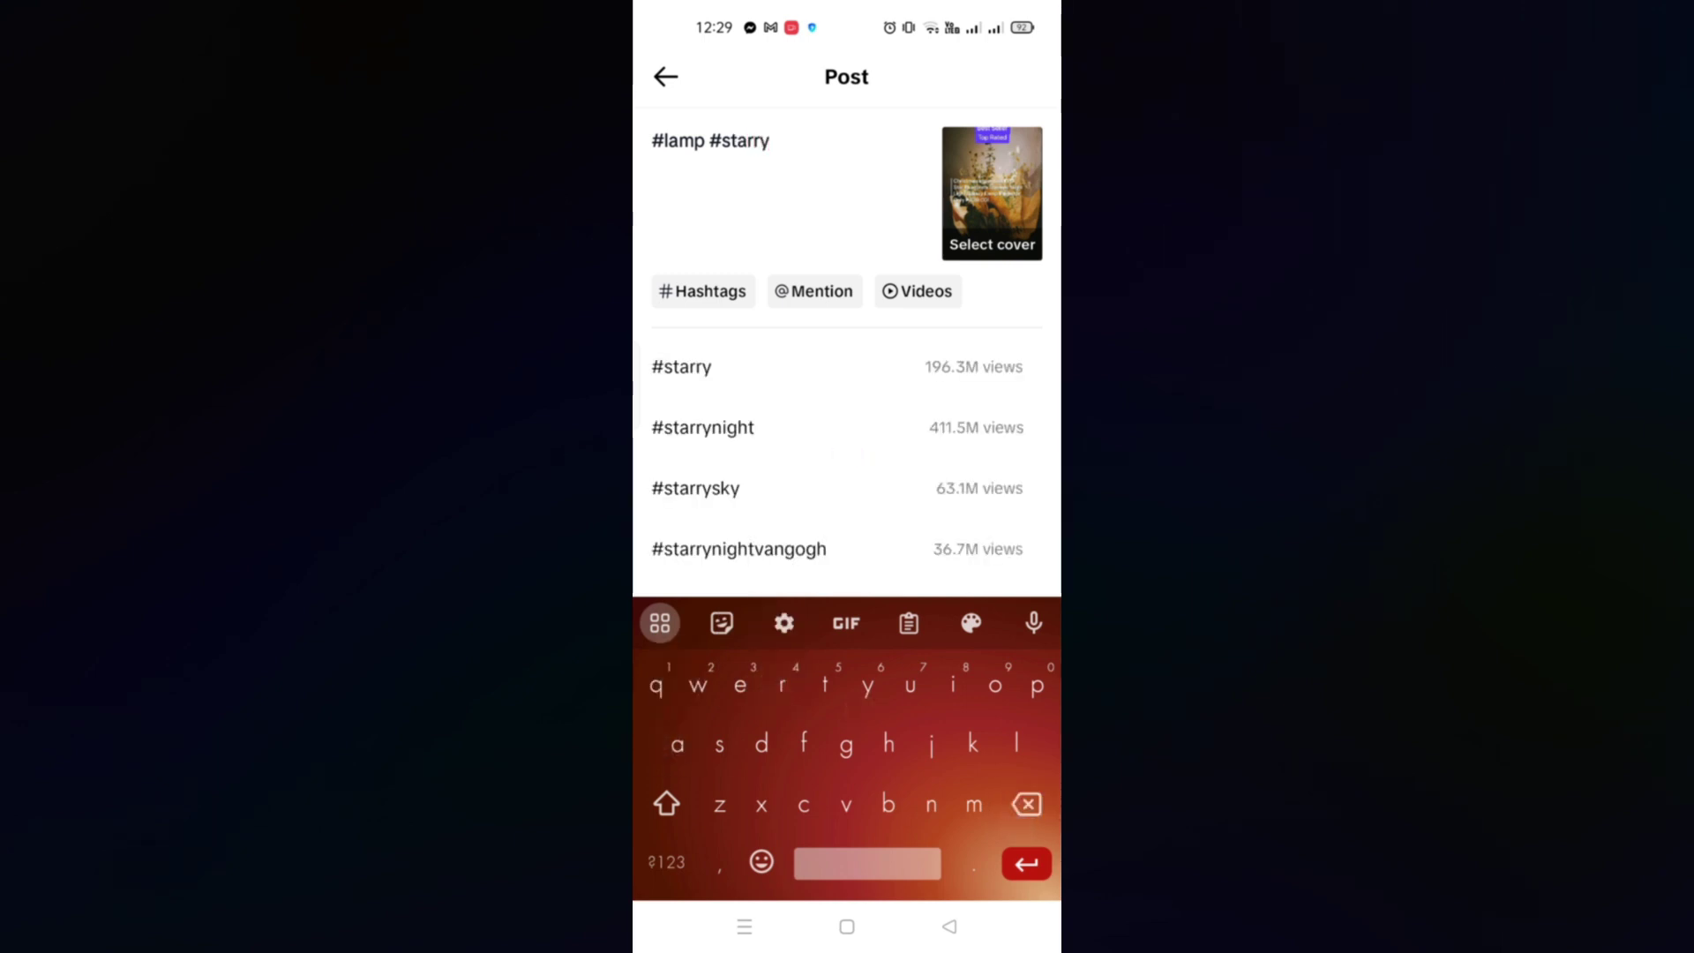
{"action": "left_click", "coordinate": [695, 487]}
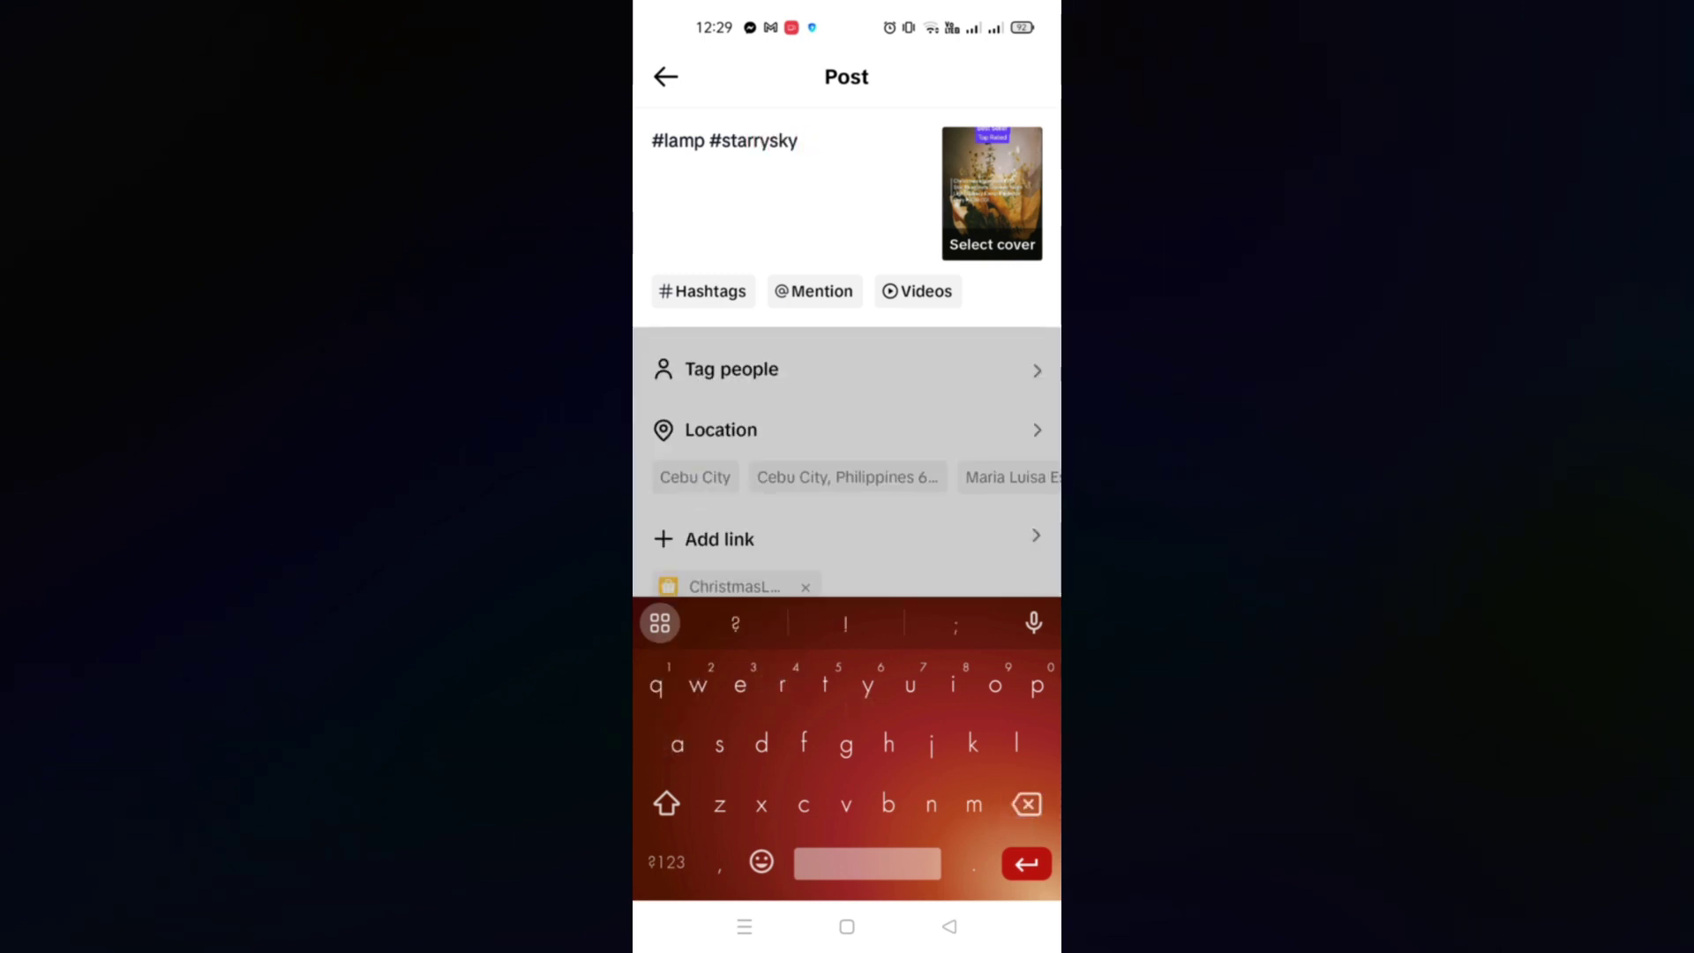
{"action": "type", "text": "#"}
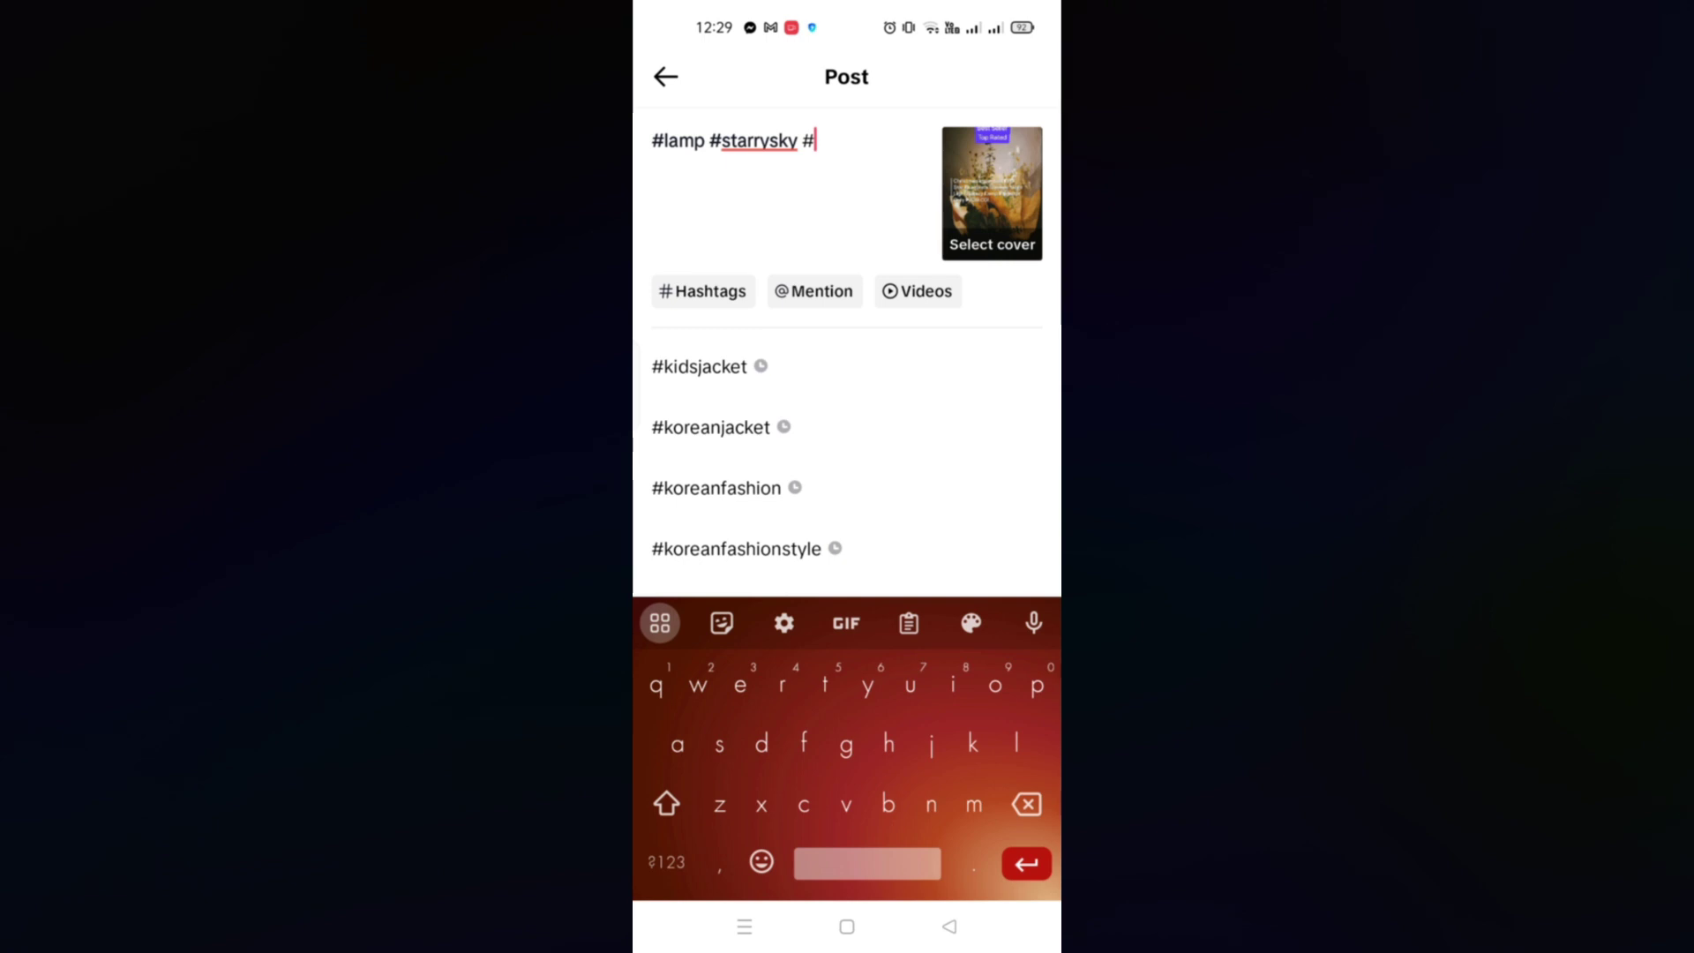
{"action": "type", "text": "led"}
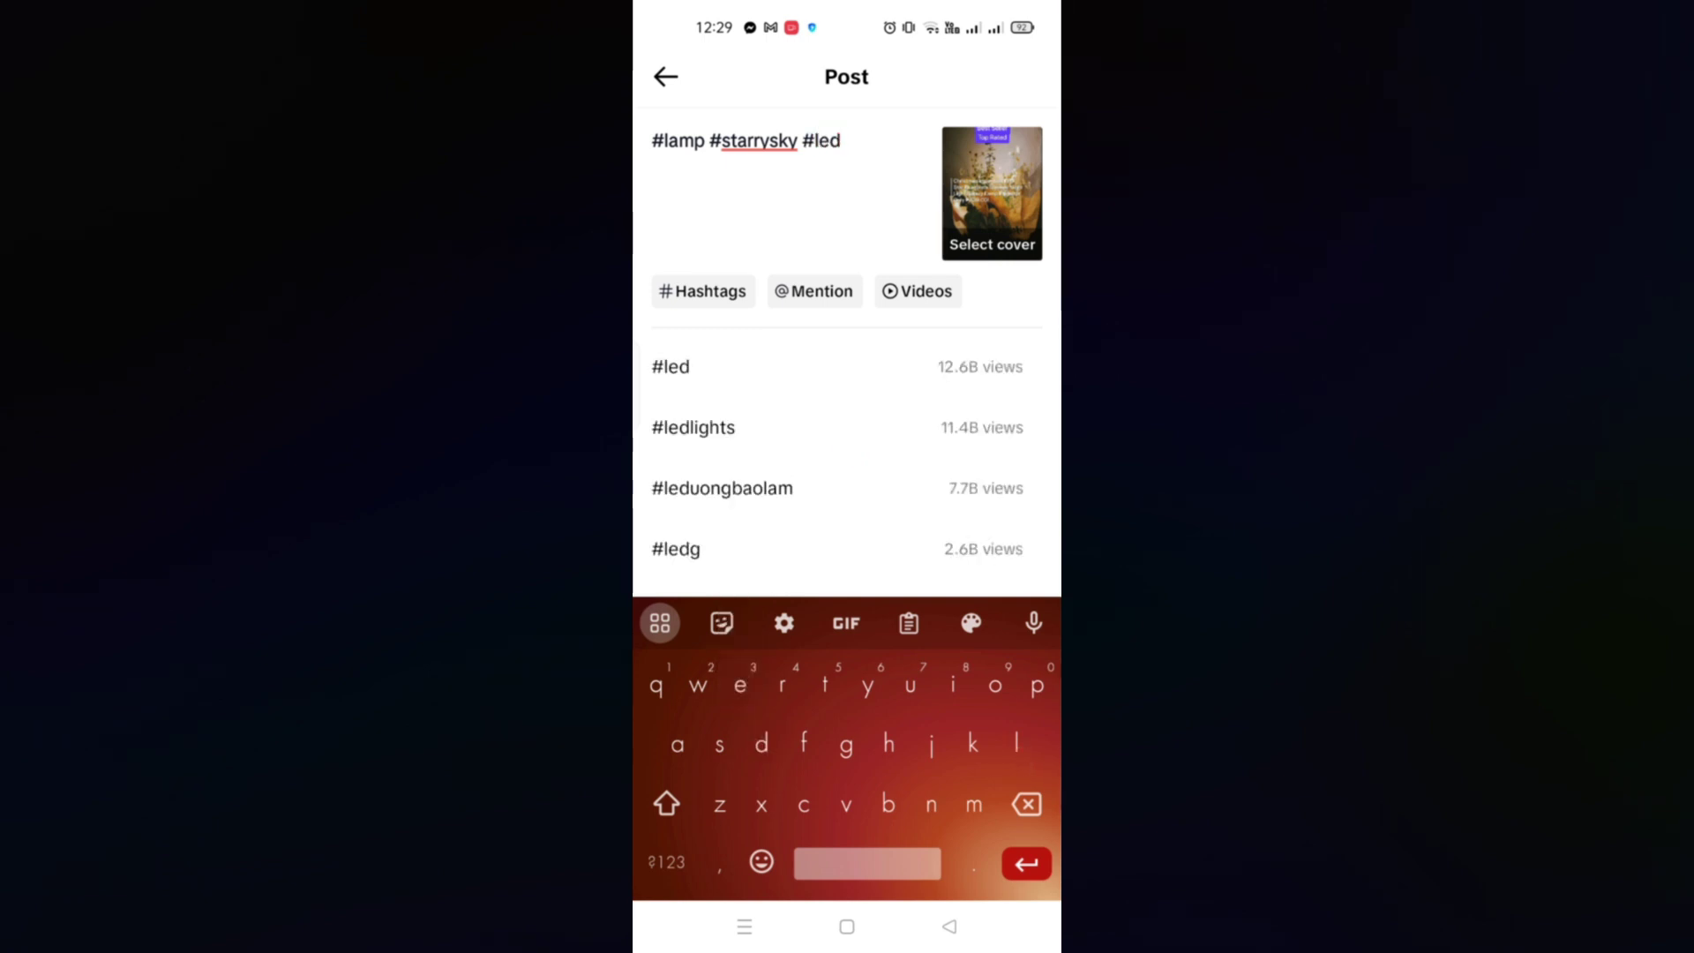
{"action": "type", "text": "lamp"}
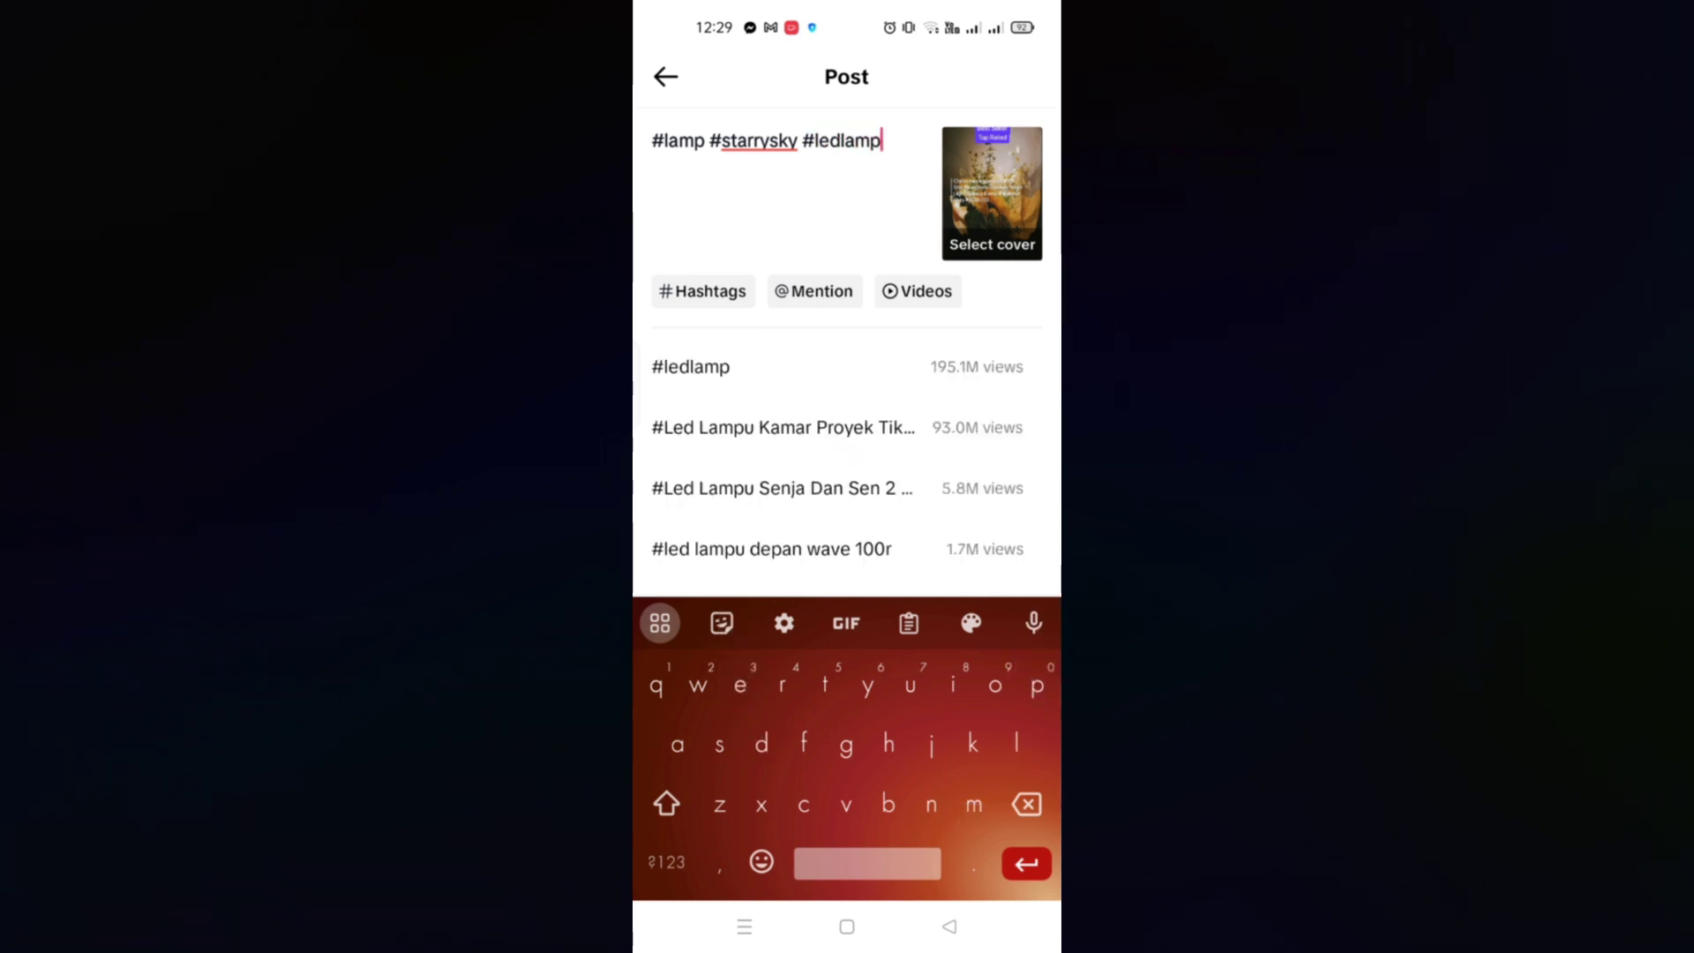
{"action": "key", "text": "Return"}
{"action": "key", "text": "BackSpace"}
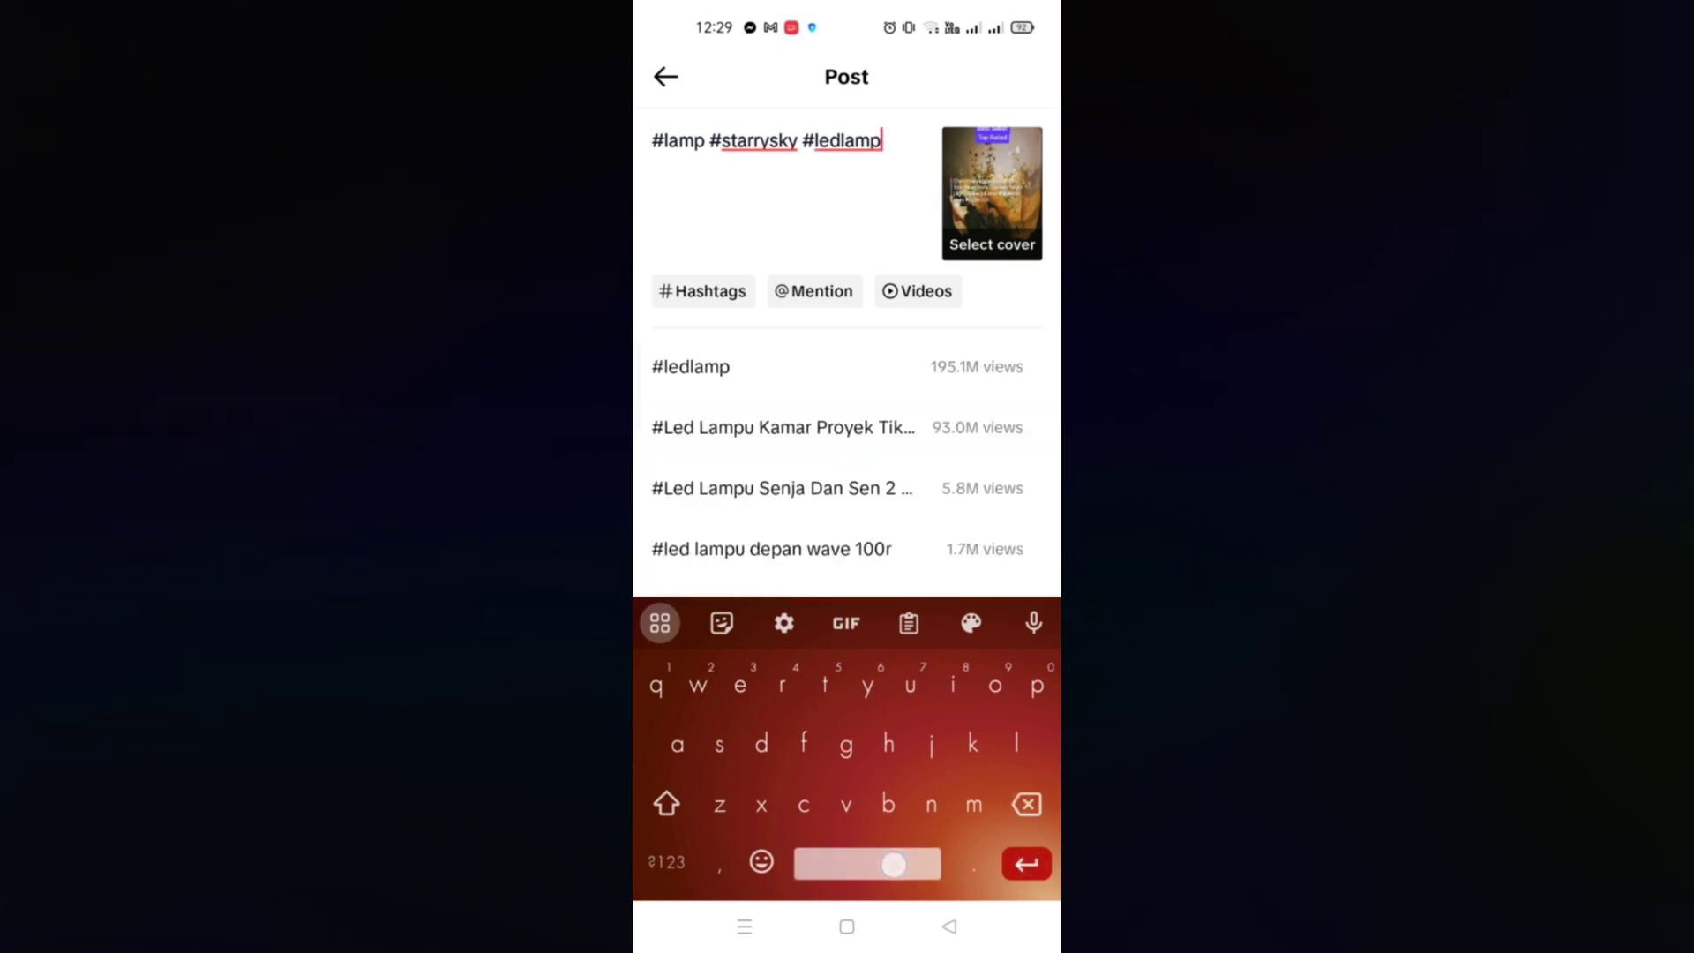
Add the hashtags #galaxylamps and #lampprojector from the suggestions
{"action": "left_click", "coordinate": [666, 862]}
{"action": "type", "text": "#"}
{"action": "left_click", "coordinate": [666, 862]}
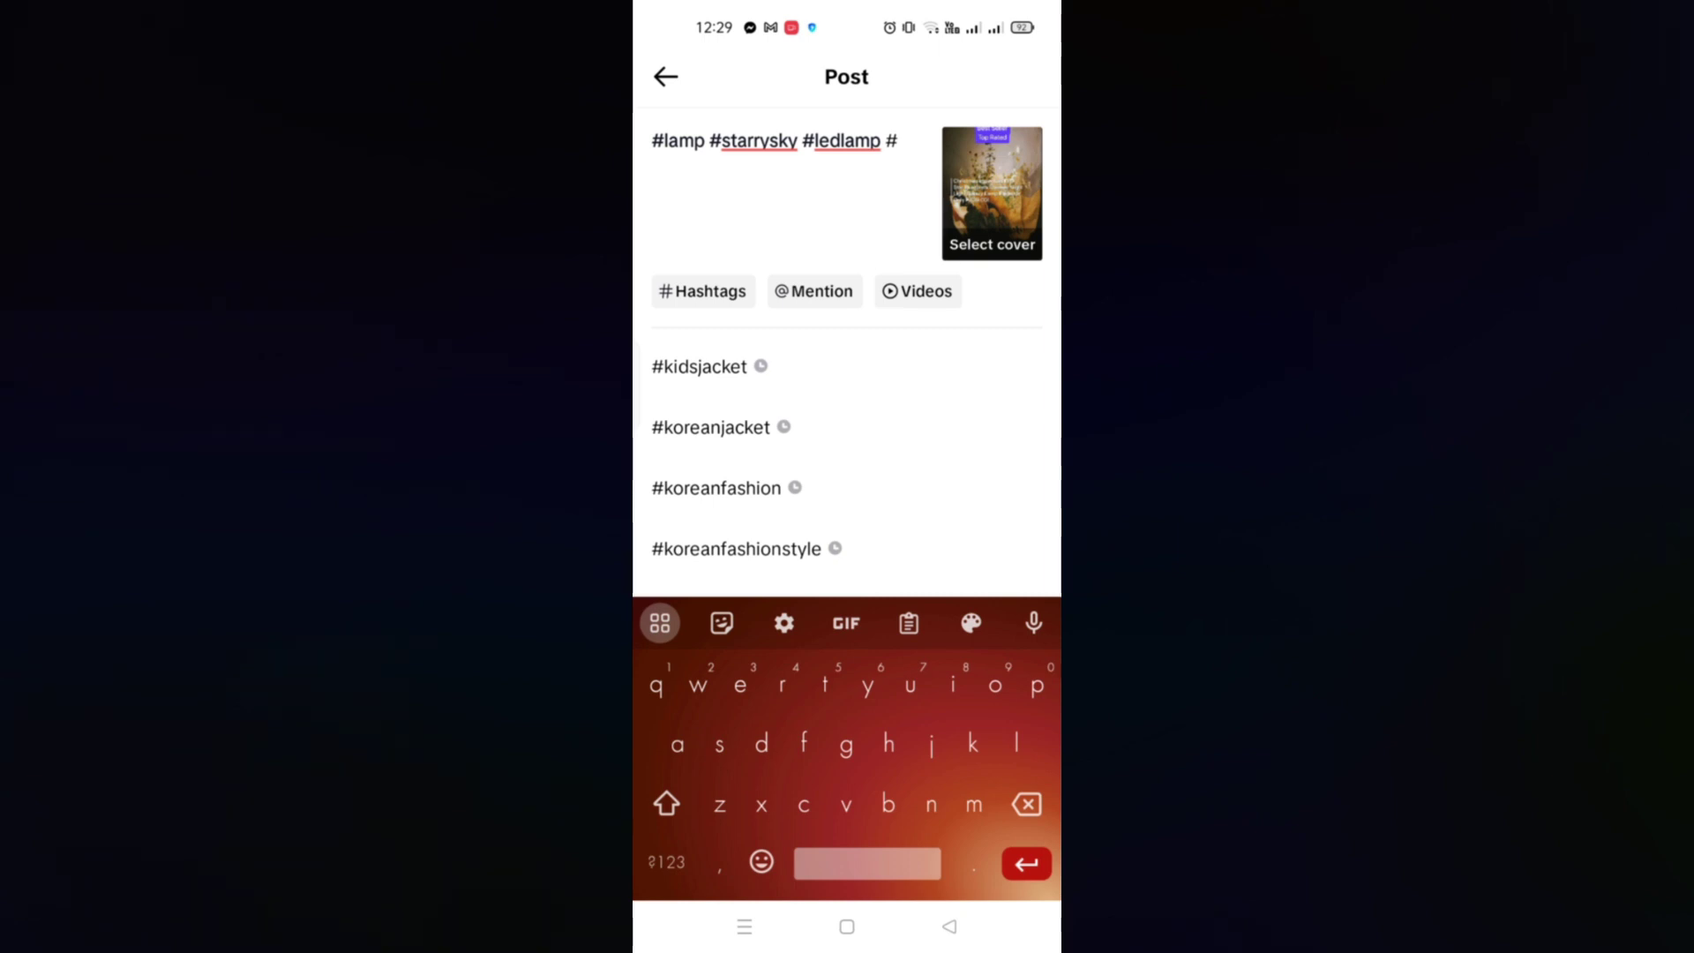
{"action": "type", "text": "g"}
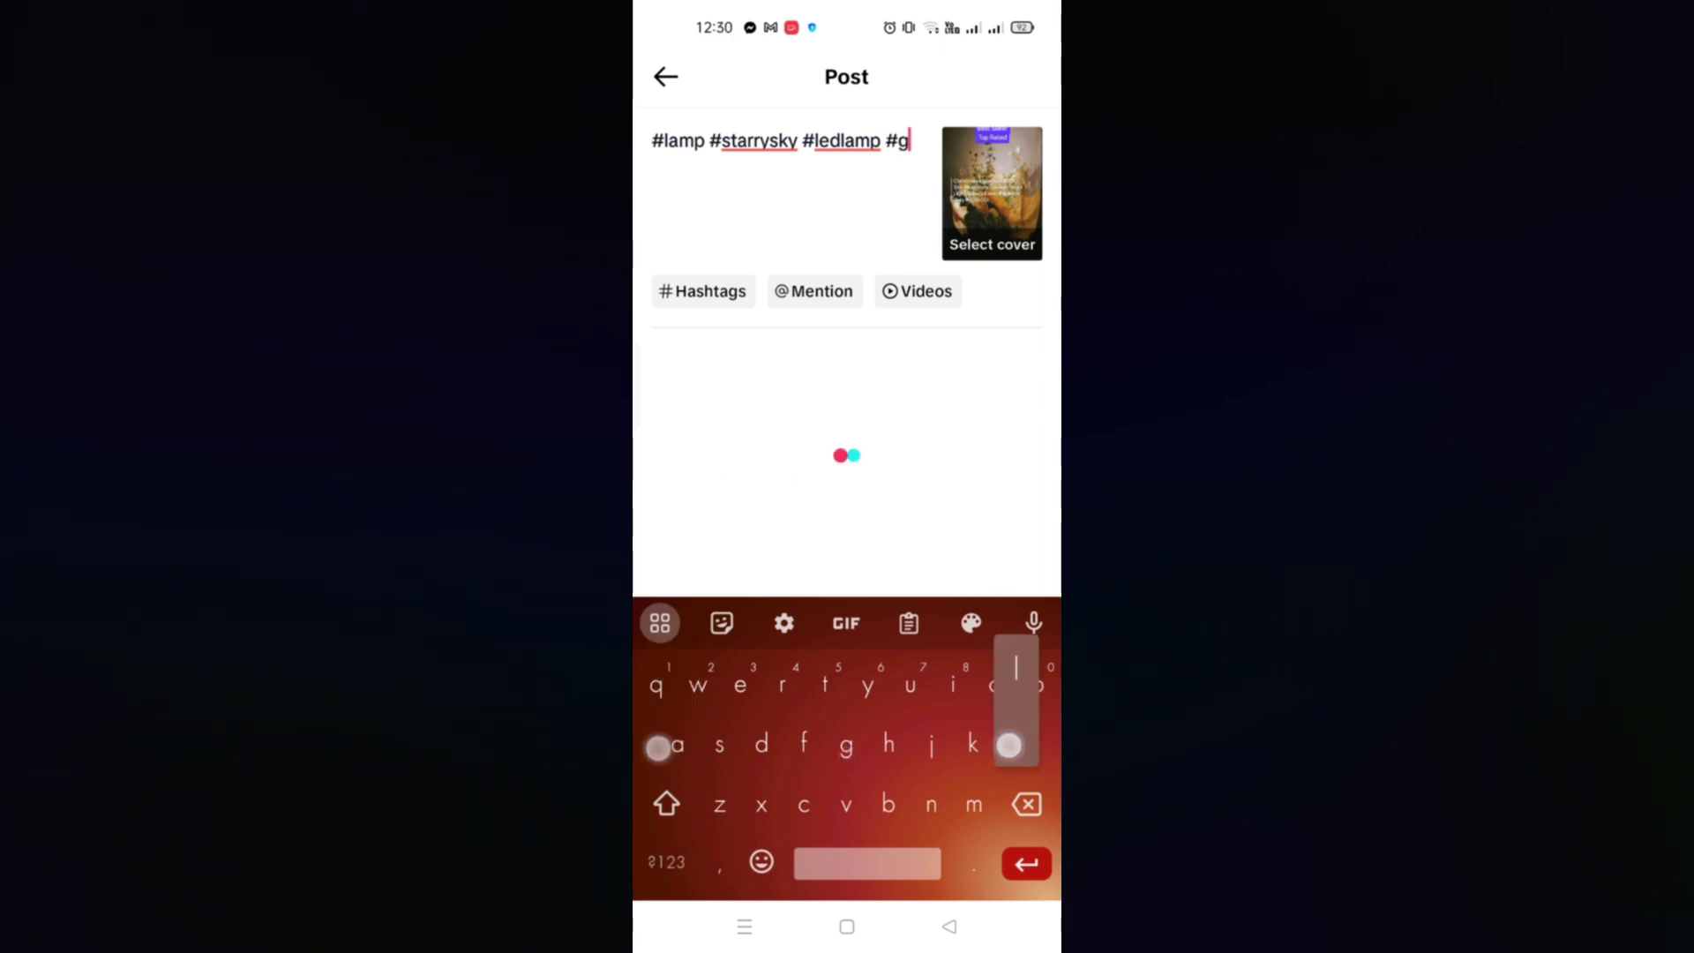
{"action": "type", "text": "alaxy"}
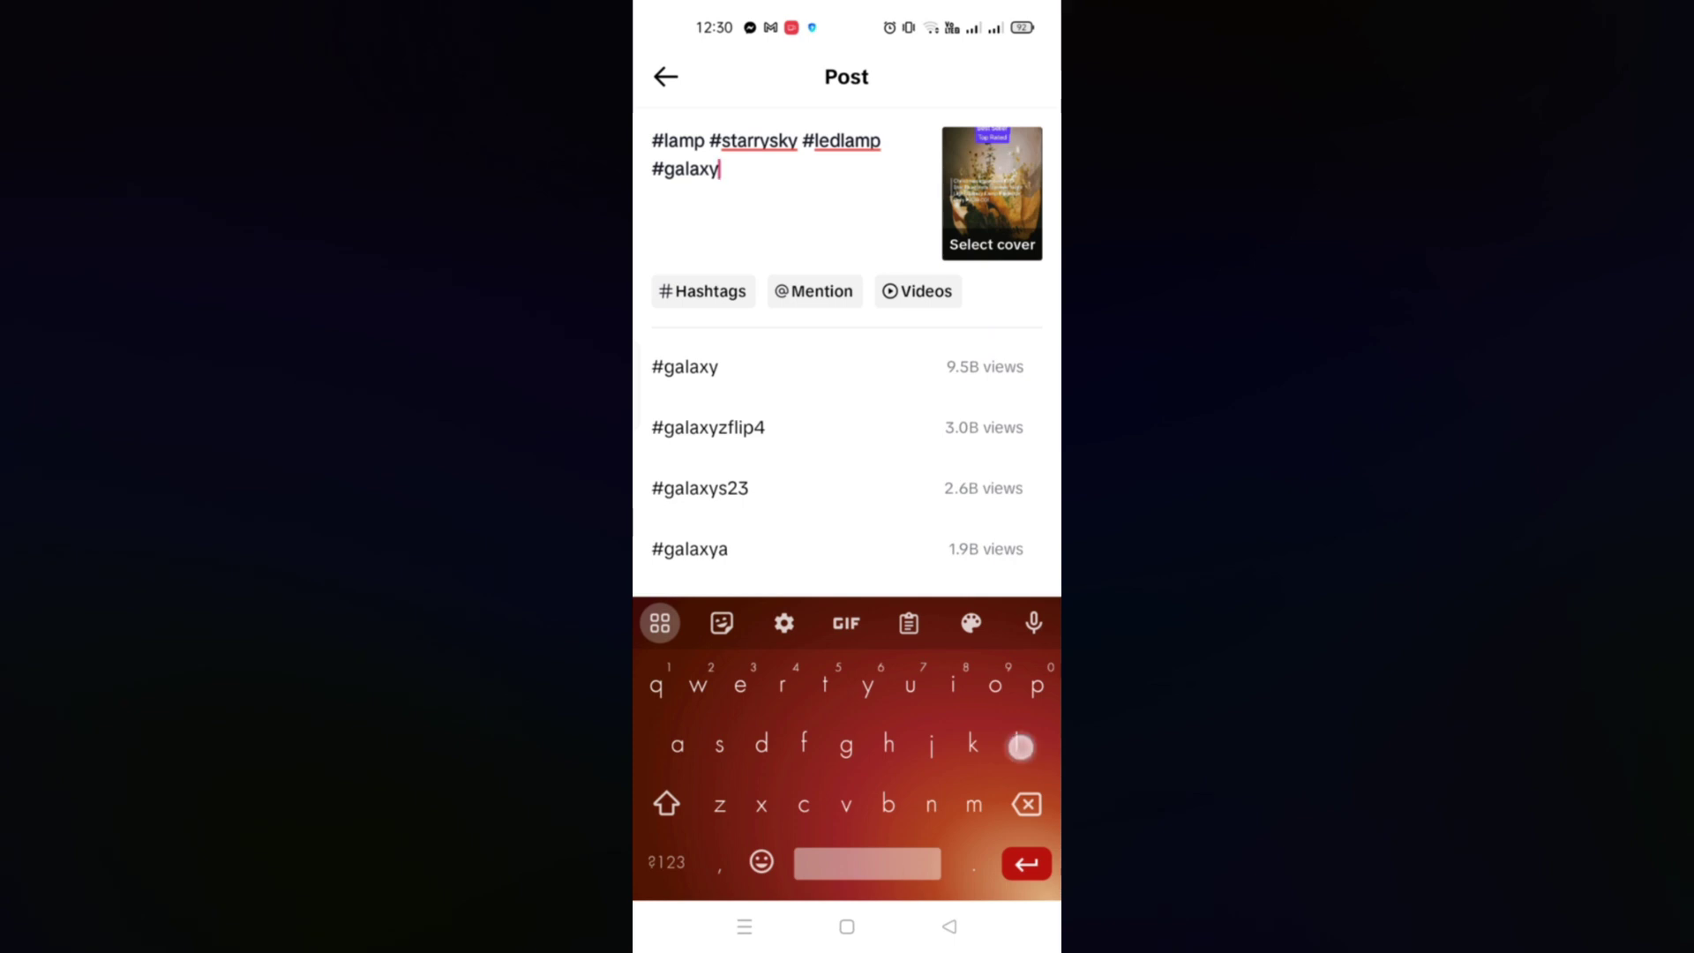
{"action": "type", "text": "lamo"}
{"action": "left_click", "coordinate": [709, 487]}
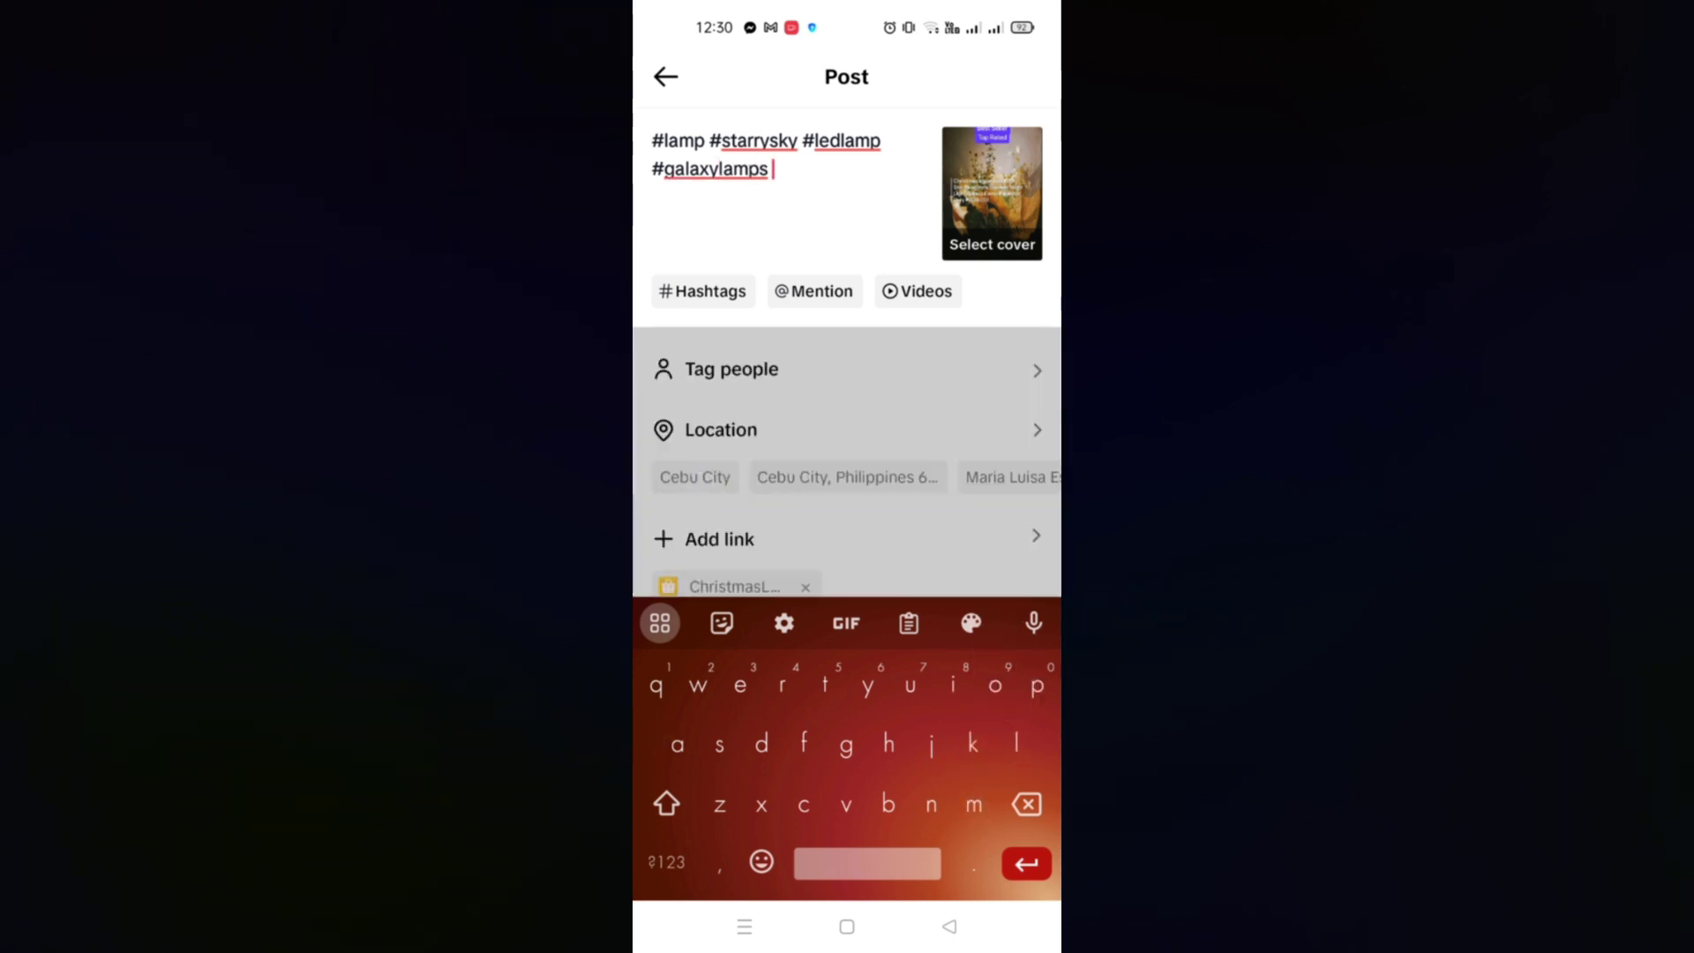
{"action": "left_click", "coordinate": [666, 861]}
{"action": "left_click", "coordinate": [690, 294]}
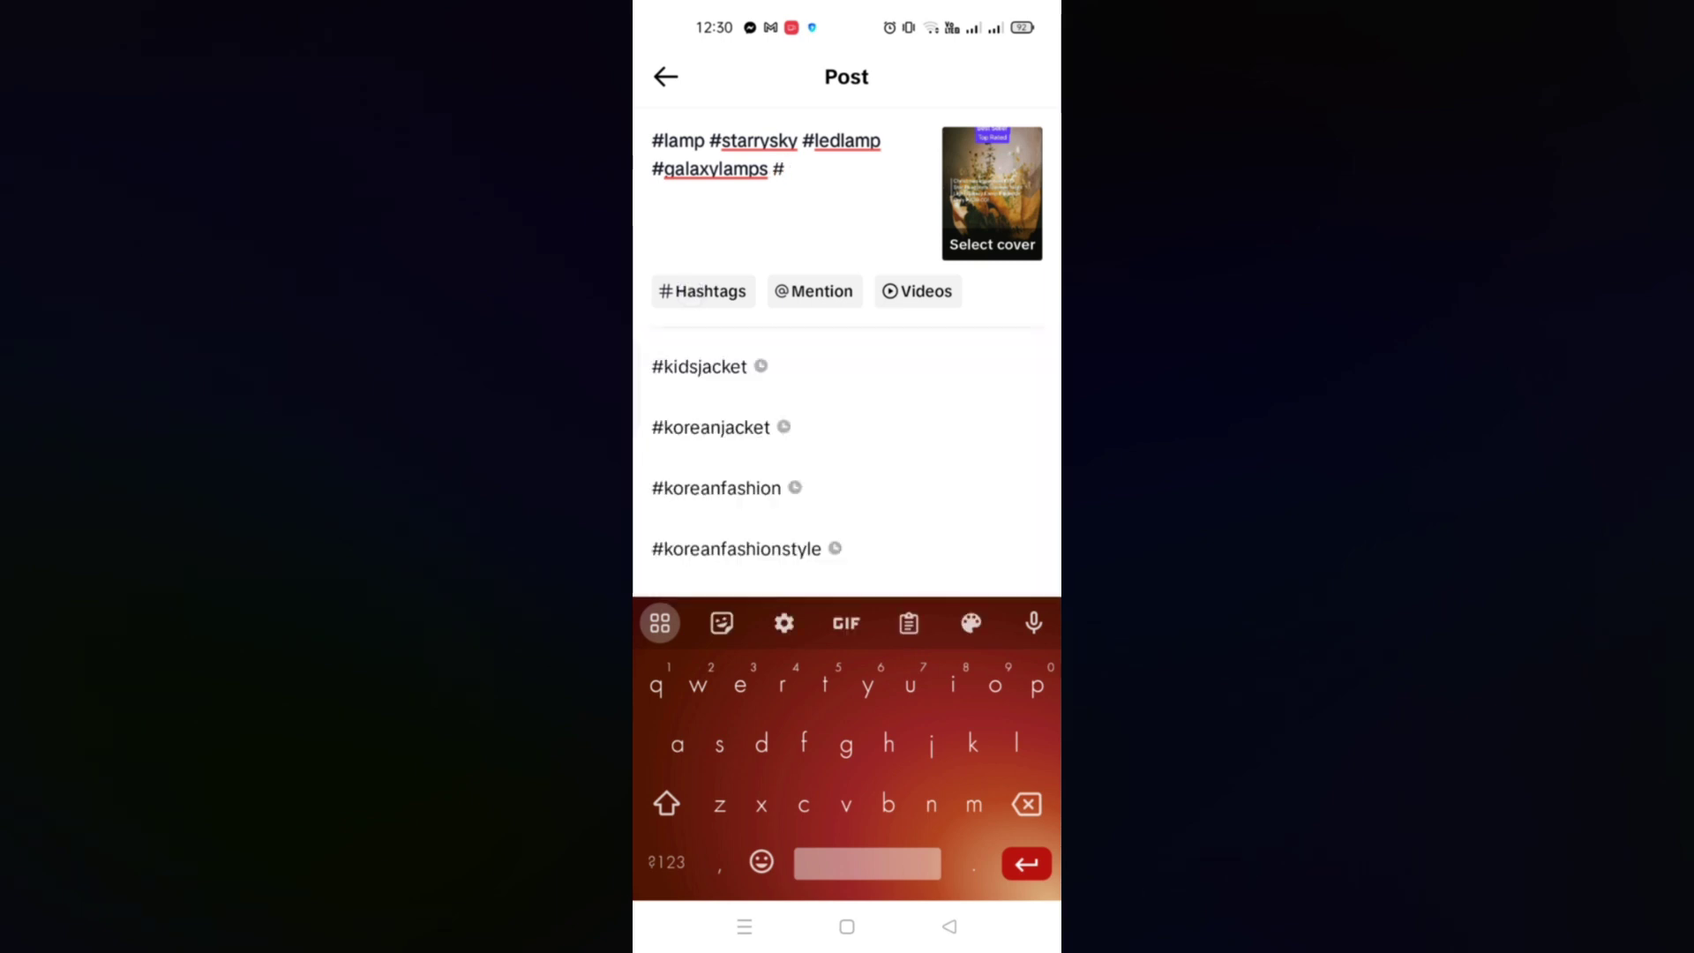
{"action": "type", "text": "lampp"}
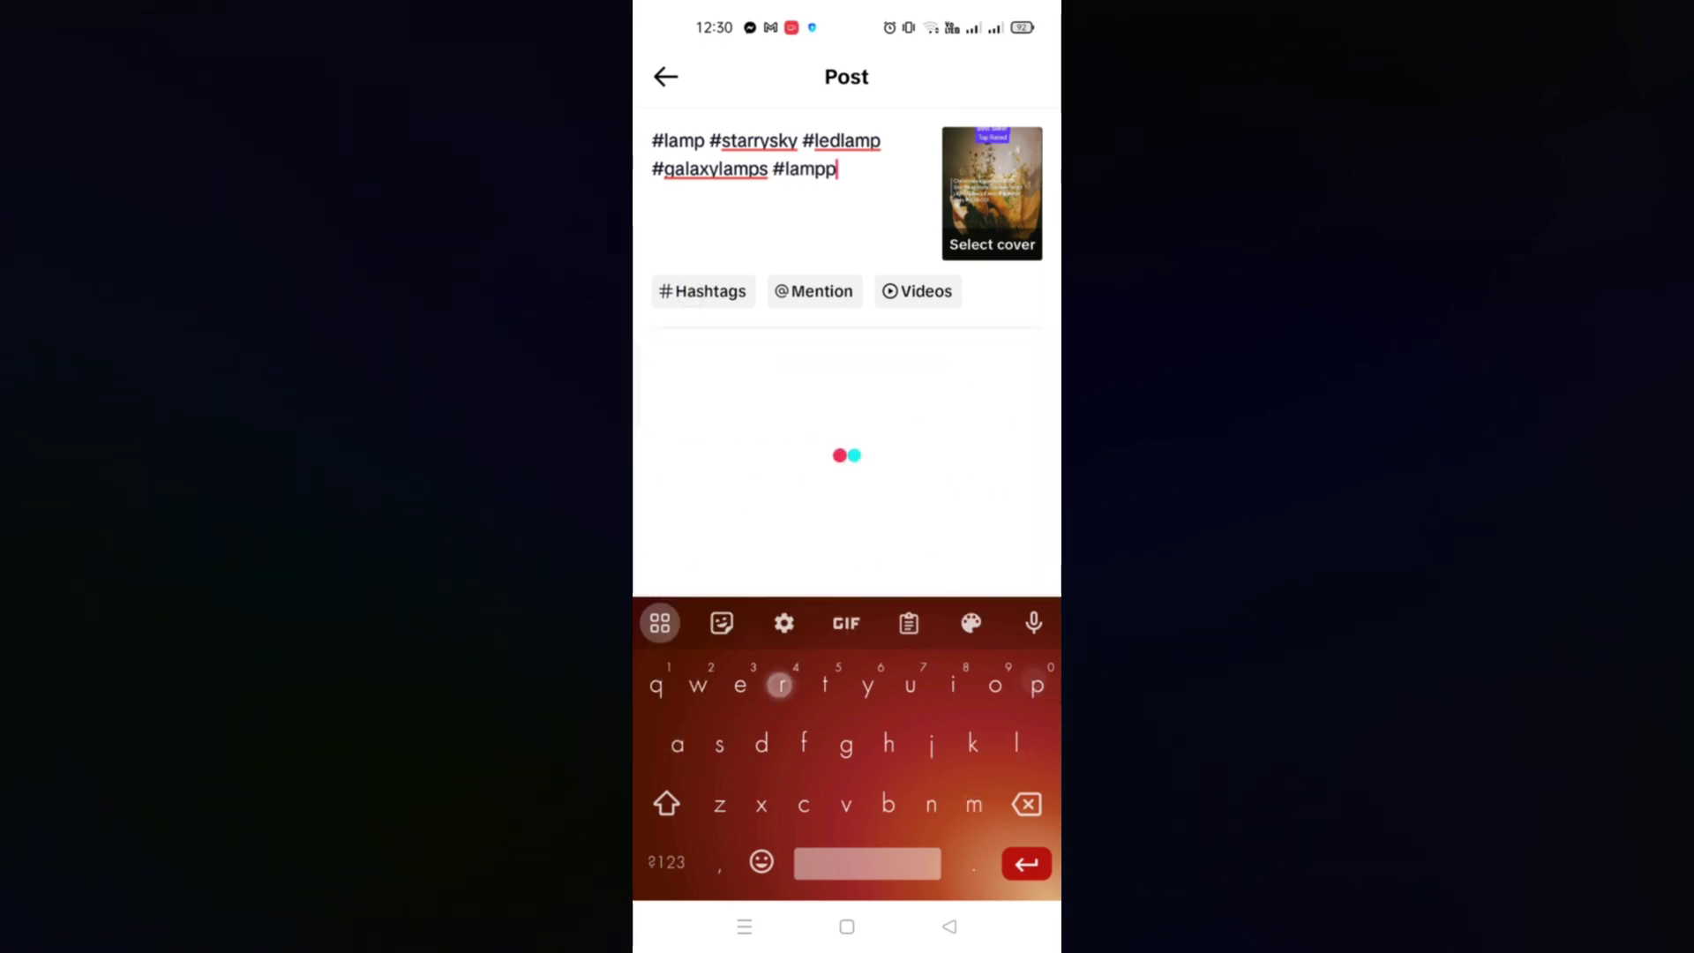
{"action": "type", "text": "roje"}
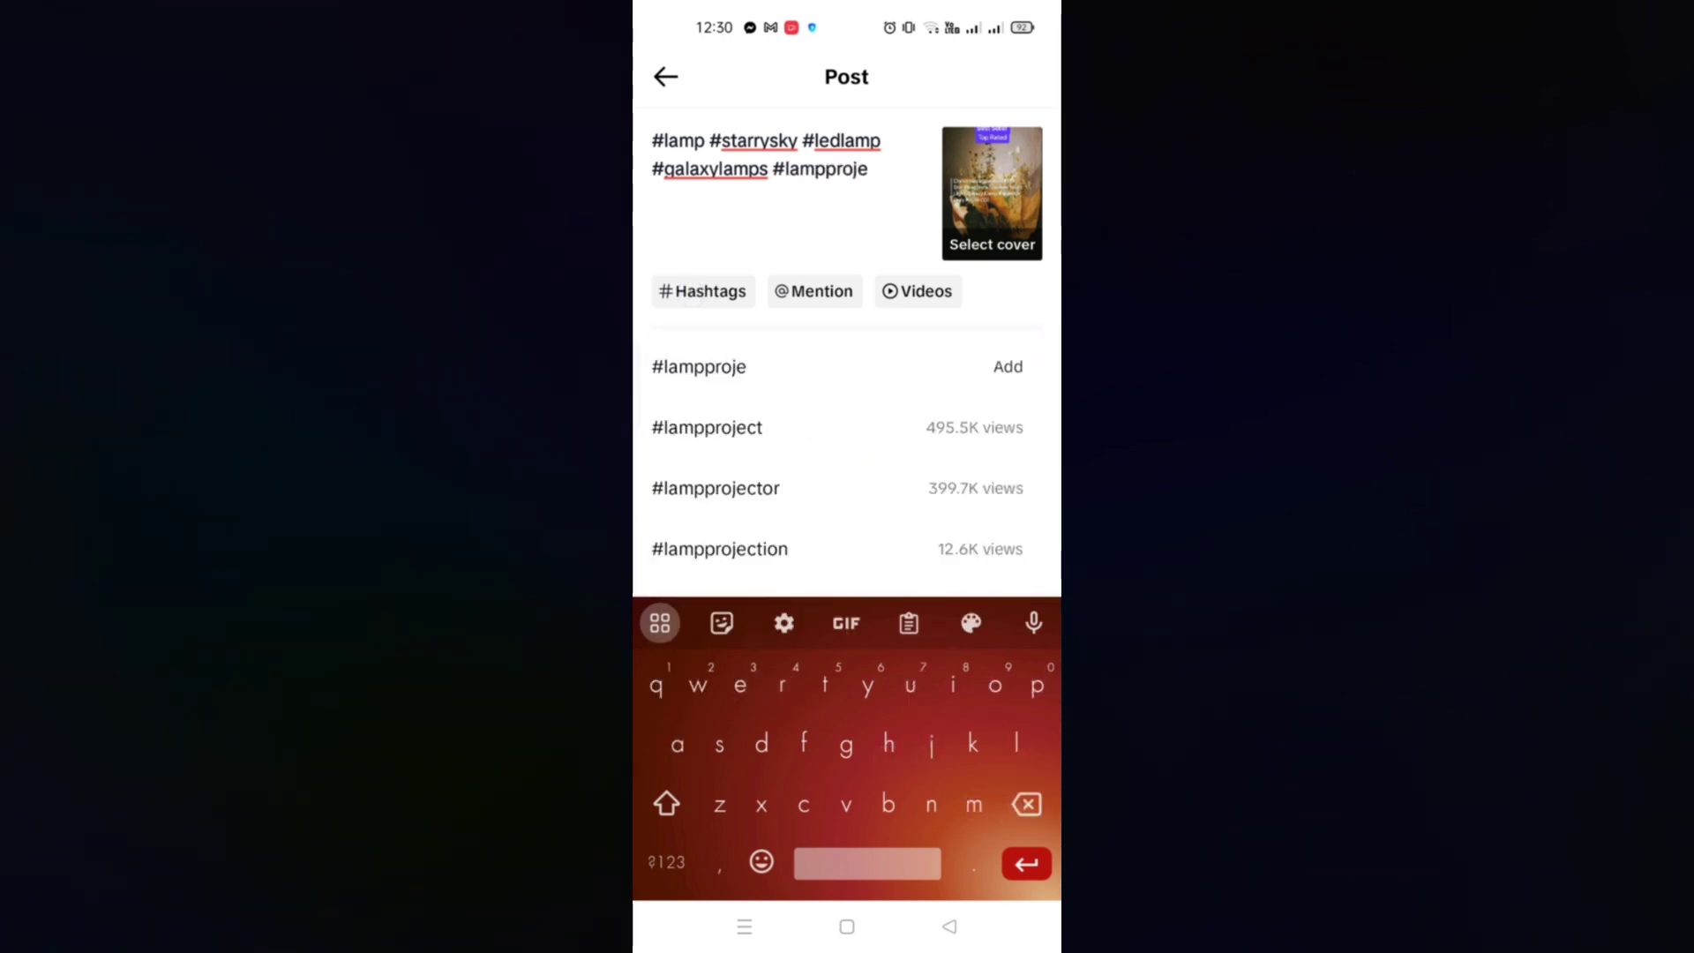
{"action": "left_click", "coordinate": [716, 487]}
Confirm the post's audience stays set to Everyone
{"action": "left_click", "coordinate": [949, 927]}
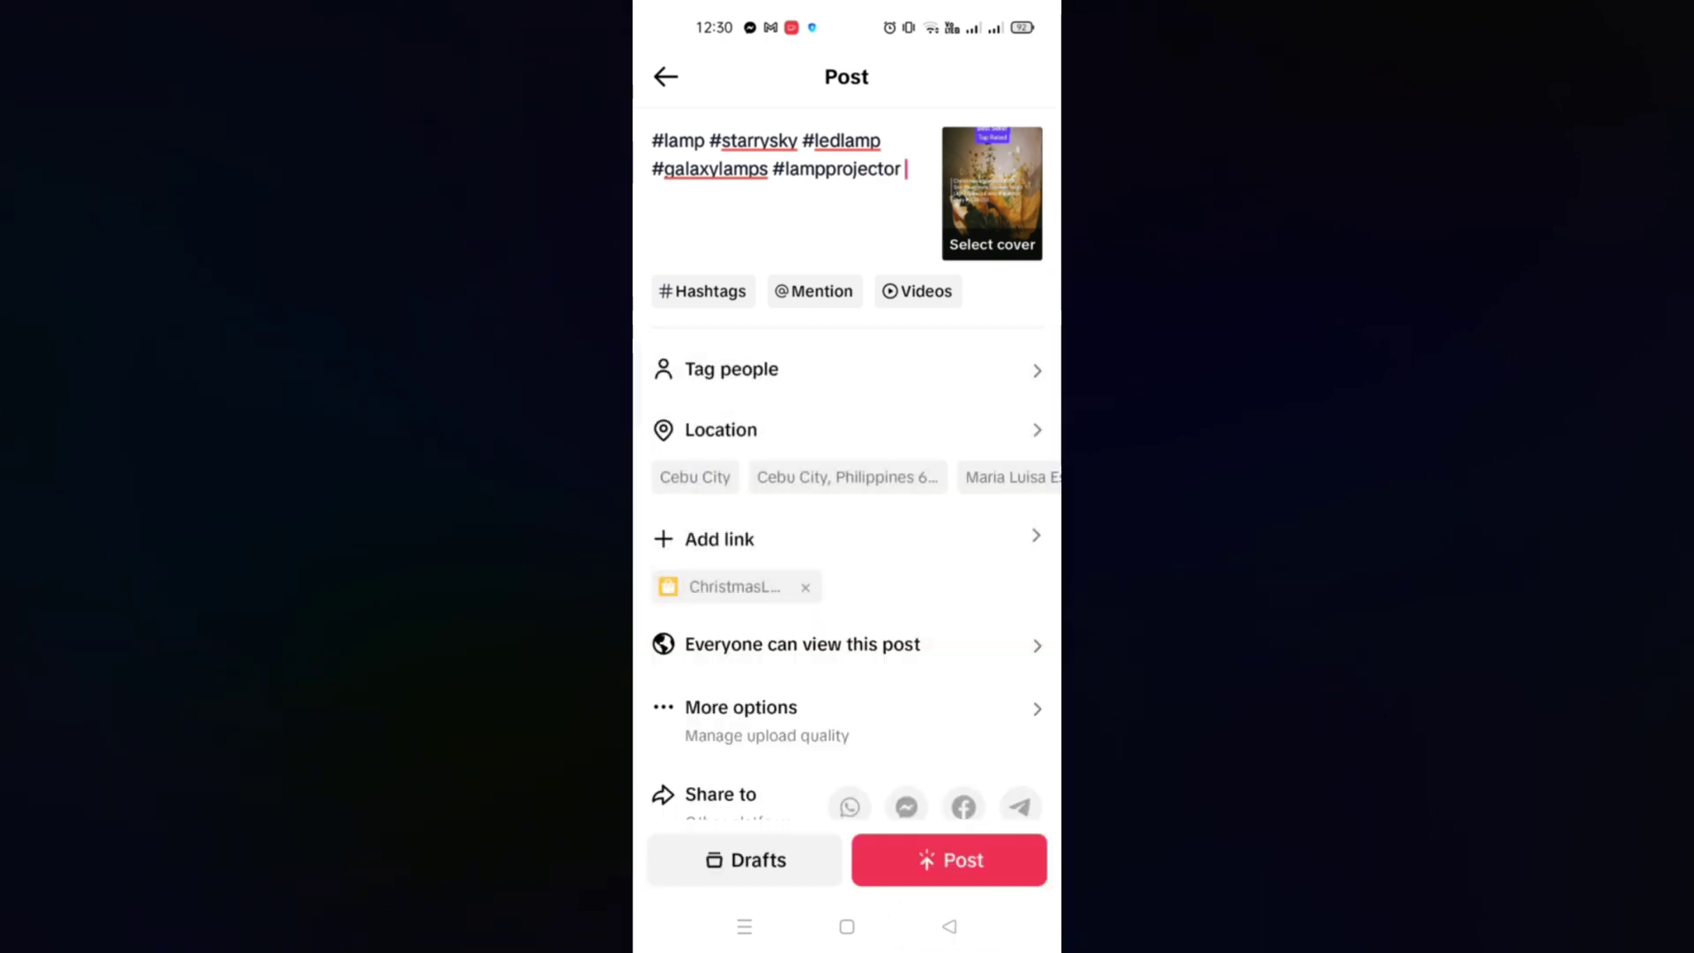
{"action": "scroll", "coordinate": [1036, 643], "scroll_direction": "down", "scroll_amount": 1}
{"action": "left_click", "coordinate": [802, 614]}
{"action": "left_click", "coordinate": [1033, 559]}
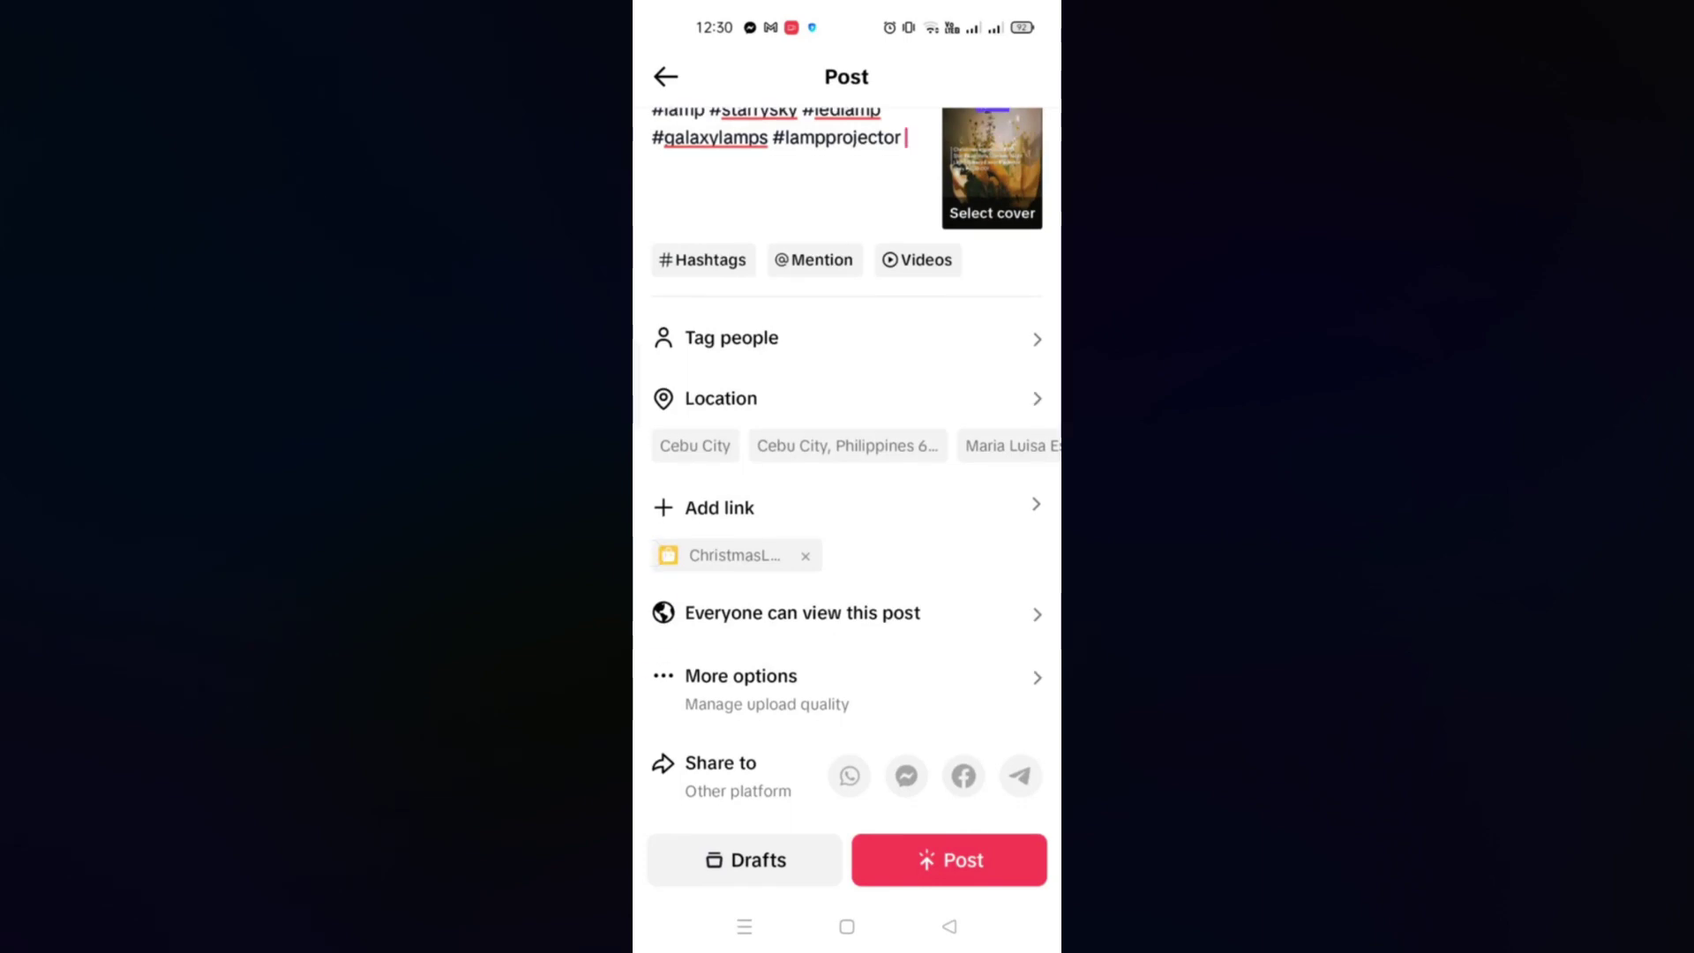
Publish the lamp video, then play the Korean style Jacket for KIDS post on the profile
{"action": "left_click", "coordinate": [930, 870]}
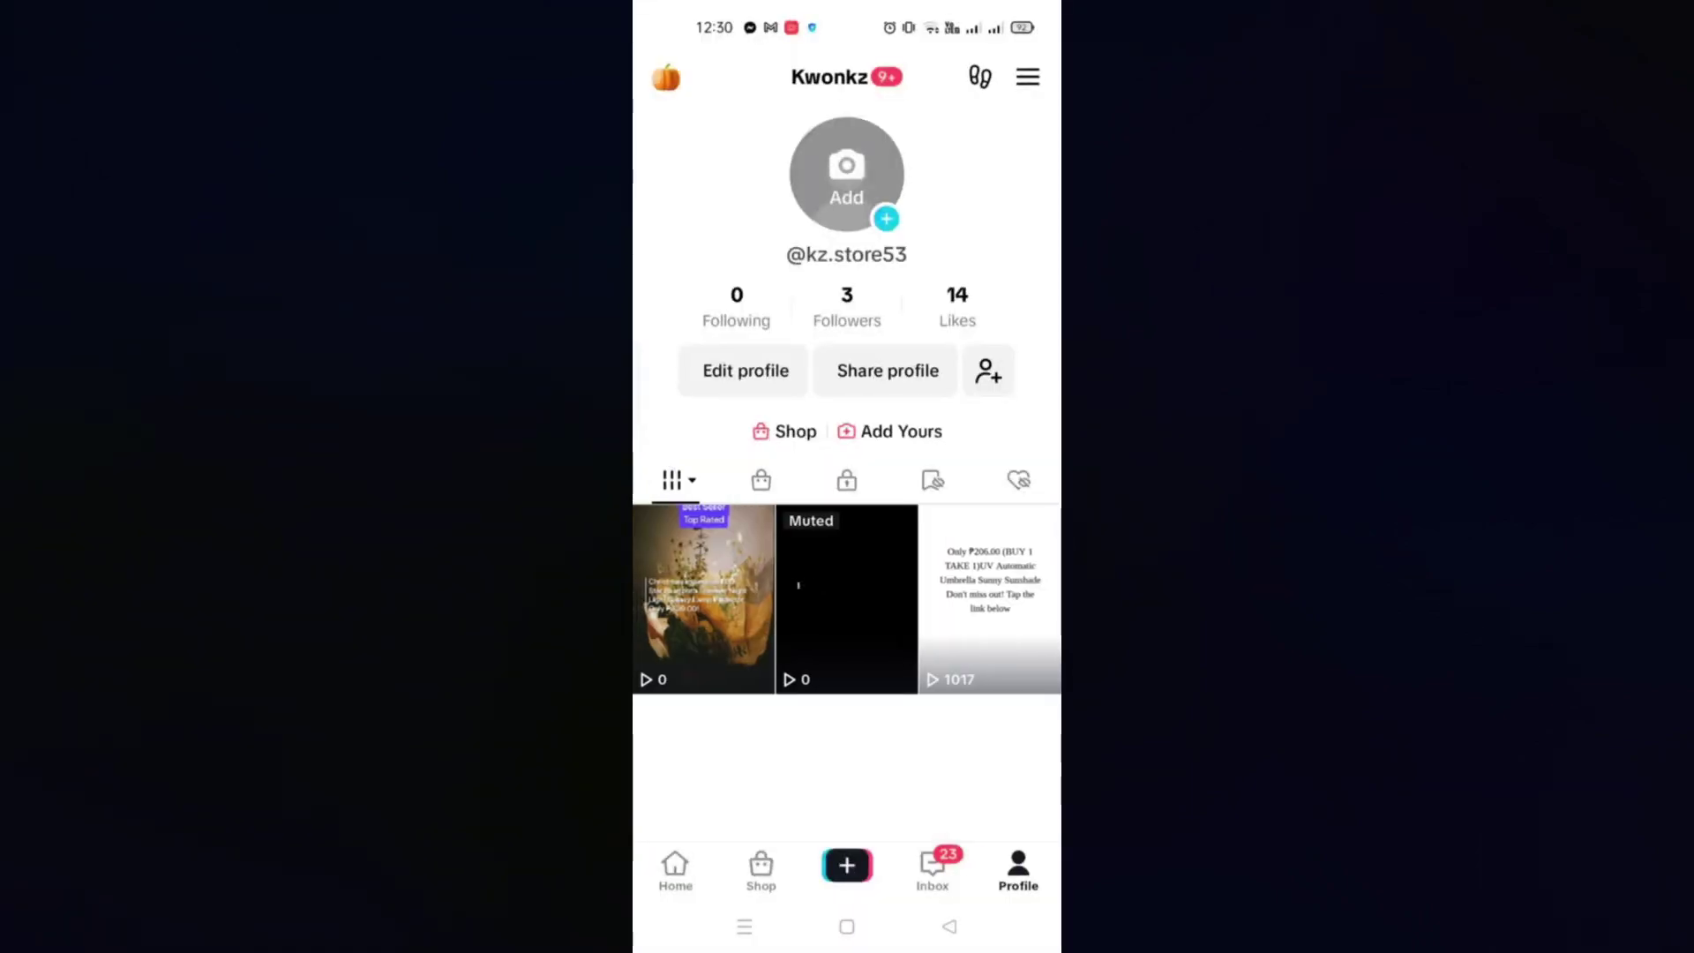
{"action": "left_click", "coordinate": [847, 622]}
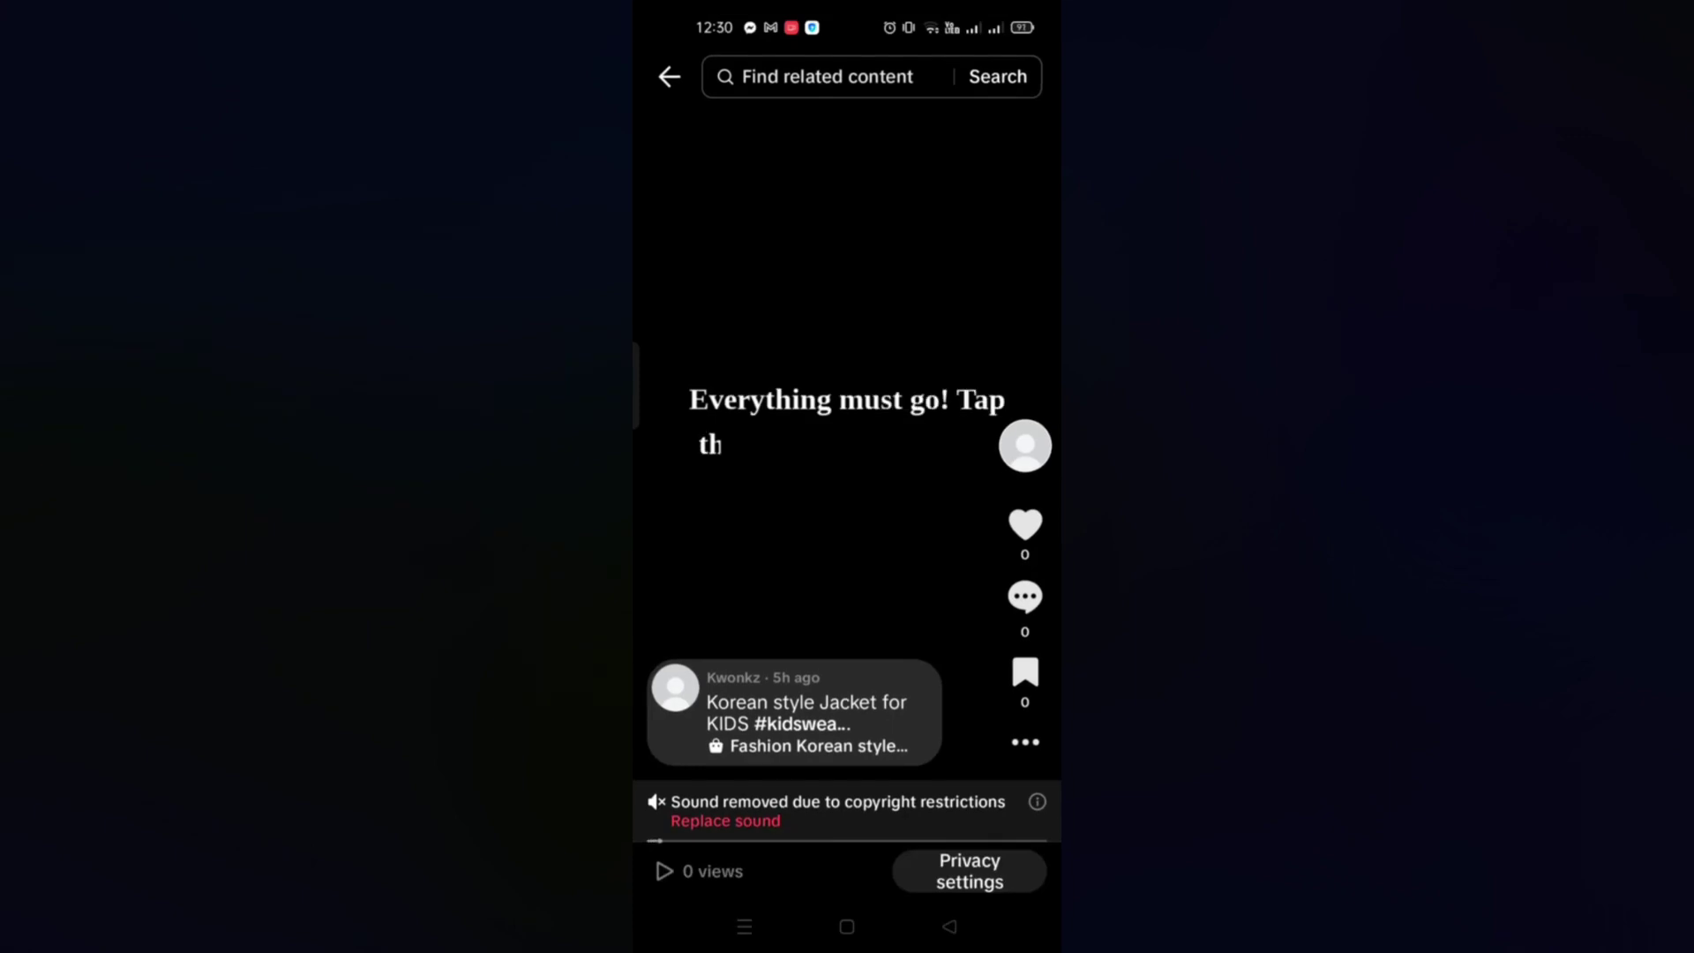